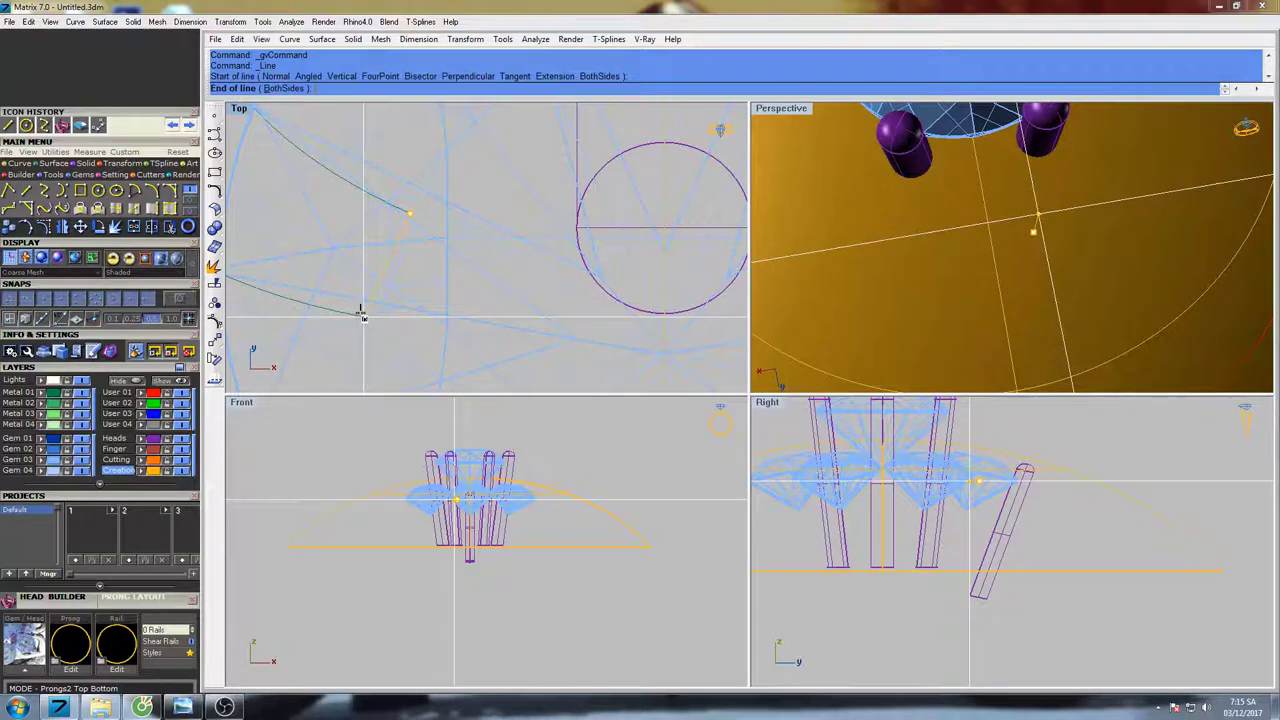
- Finish a straight line that closes the open end on the left side of the top petal outline
{"action": "left_click", "coordinate": [362, 315]}
{"action": "scroll", "coordinate": [389, 318], "scroll_direction": "up", "scroll_amount": 5}
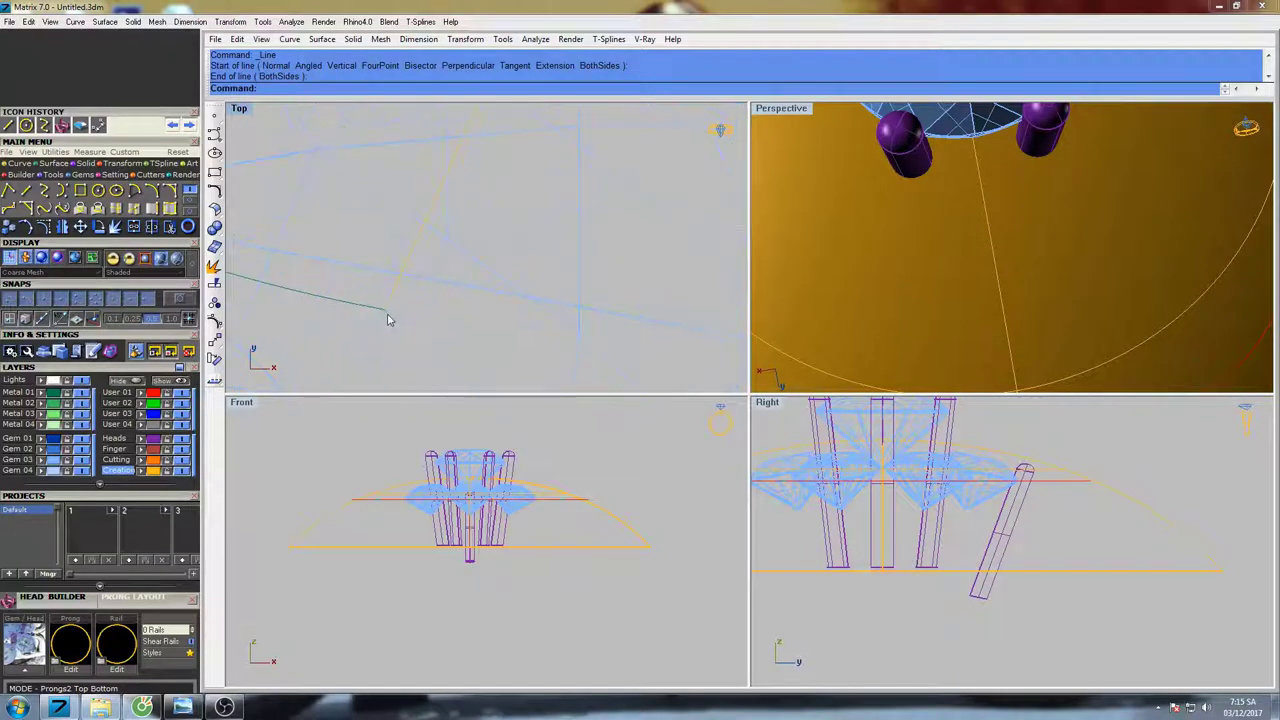
{"action": "scroll", "coordinate": [407, 263], "scroll_direction": "down", "scroll_amount": 5}
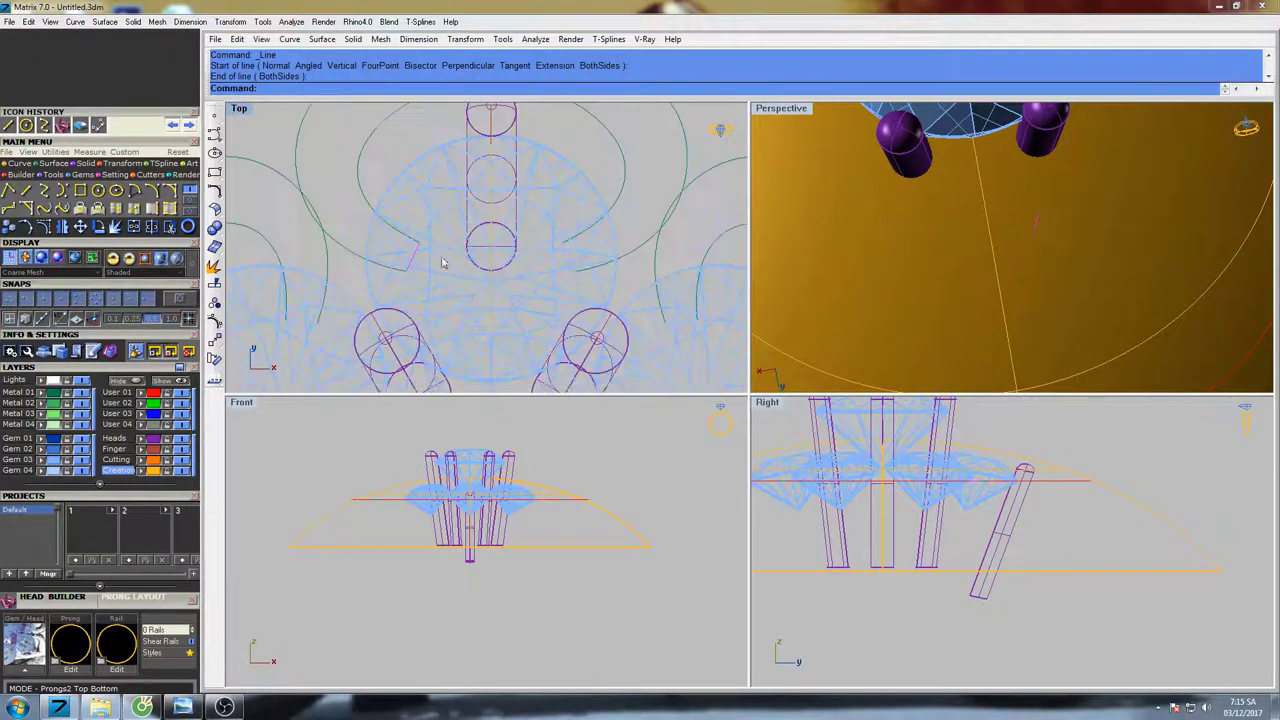
- Mirror a copy of the closing line across the vertical axis through origin 0 to the petal's right side
{"action": "right_click_drag", "start_coordinate": [533, 235], "coordinate": [475, 288]}
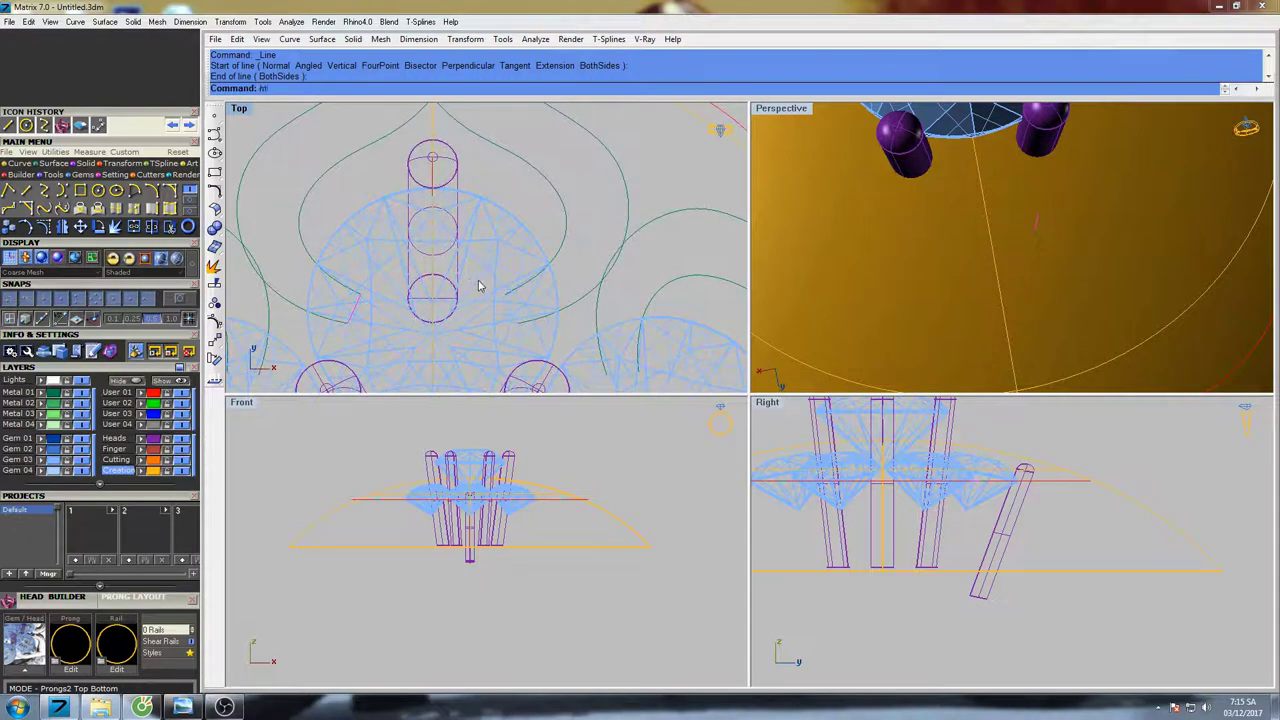
{"action": "type", "text": "rror"}
{"action": "key", "text": "Return"}
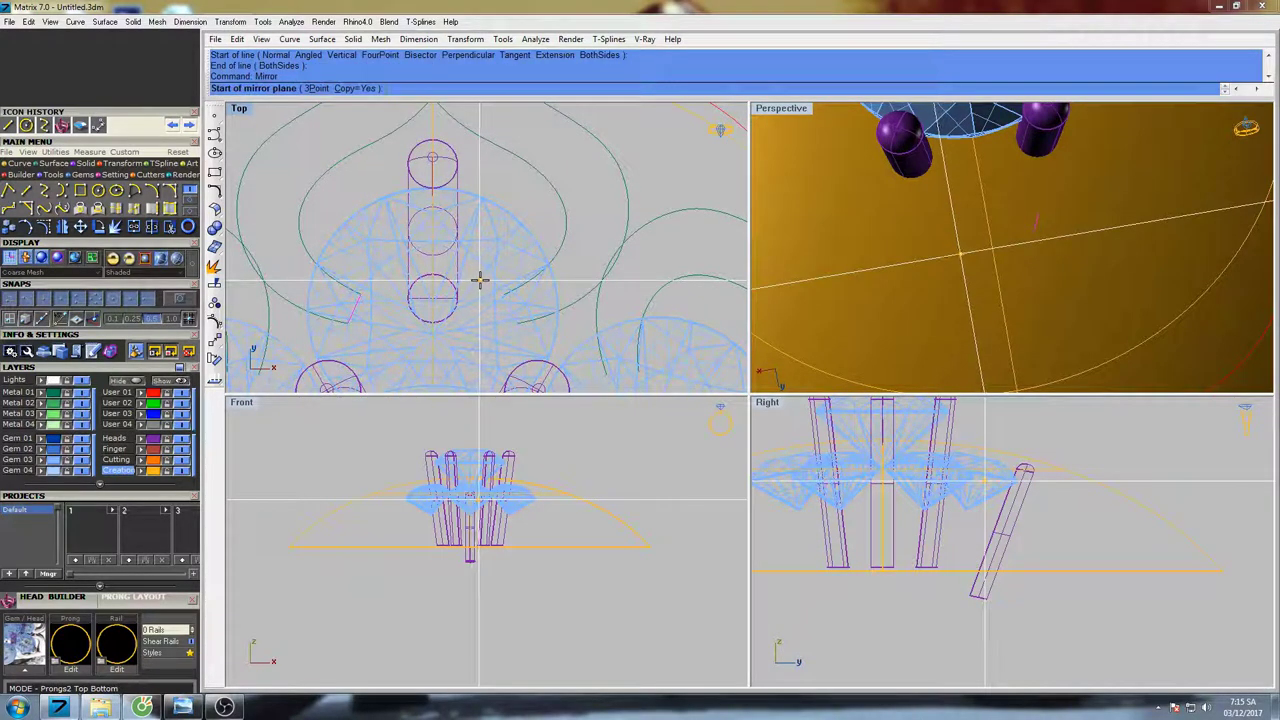
{"action": "type", "text": "0"}
{"action": "key", "text": "Return"}
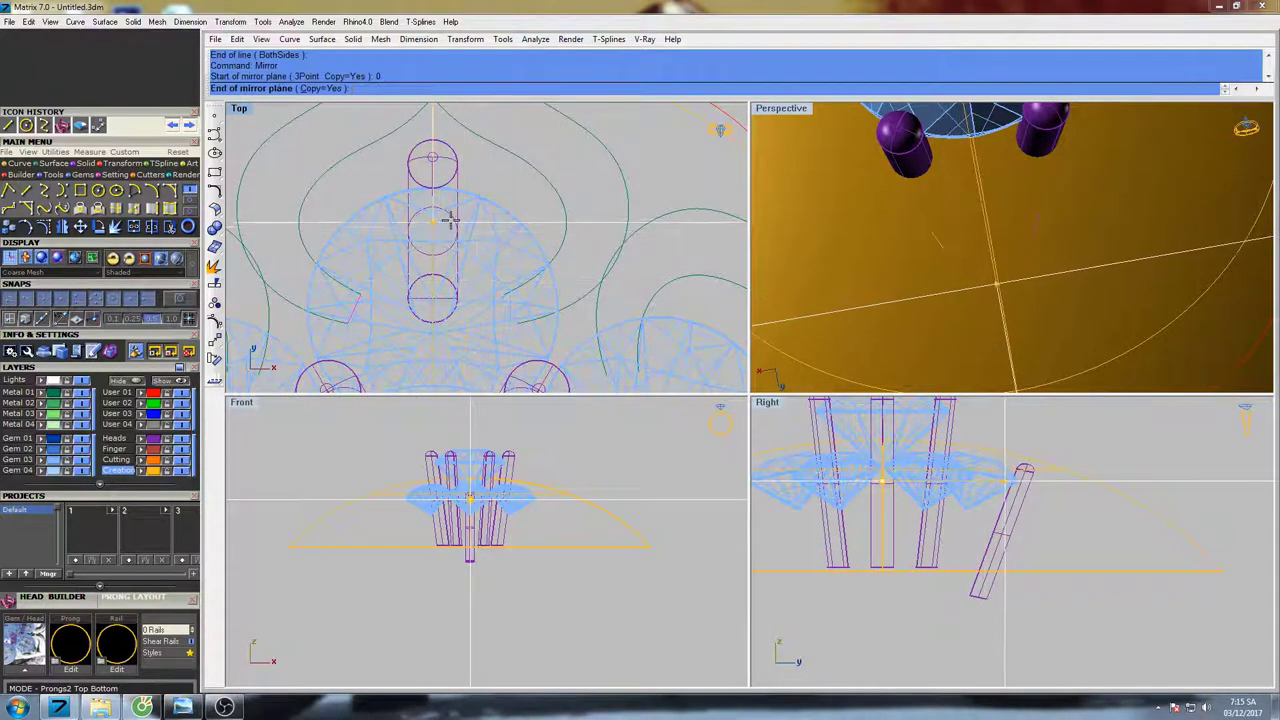
{"action": "left_click", "coordinate": [505, 283]}
{"action": "scroll", "coordinate": [510, 303], "scroll_direction": "up", "scroll_amount": 3}
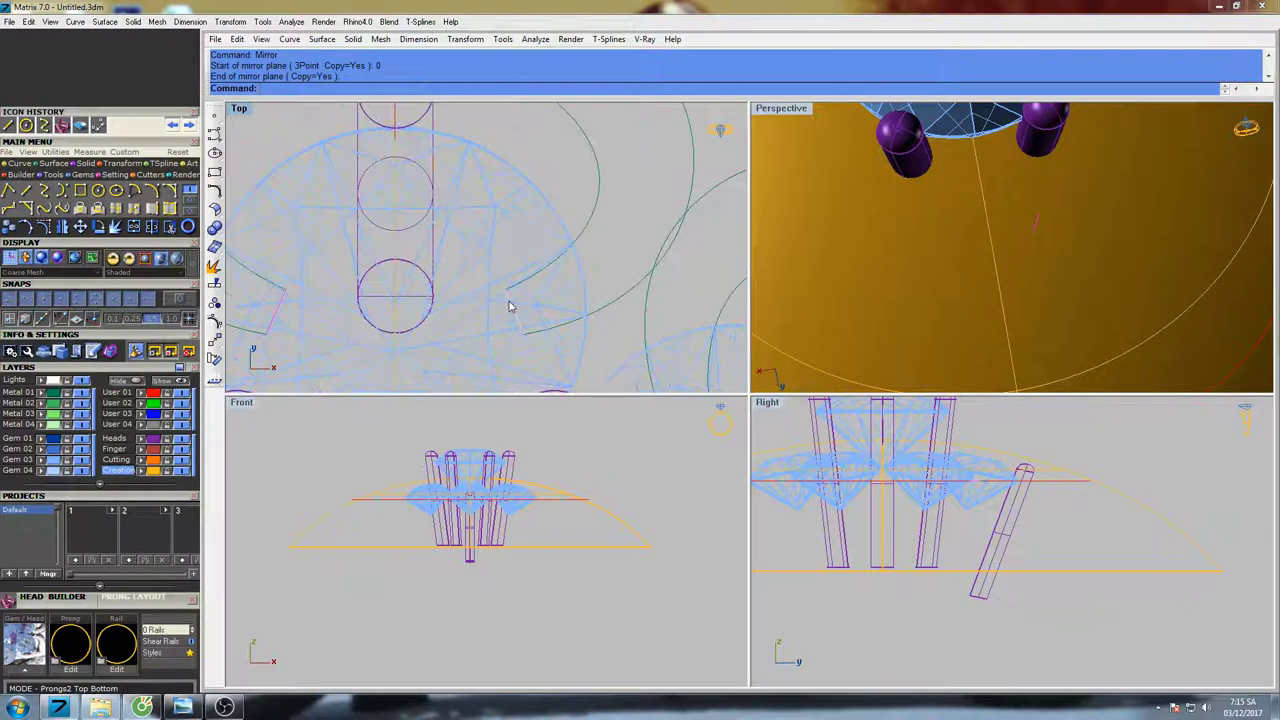
- Join the top petal's curves and both closing lines into one closed outline
{"action": "left_click", "coordinate": [517, 306]}
{"action": "key", "text": "Return"}
{"action": "scroll", "coordinate": [618, 303], "scroll_direction": "down", "scroll_amount": 4}
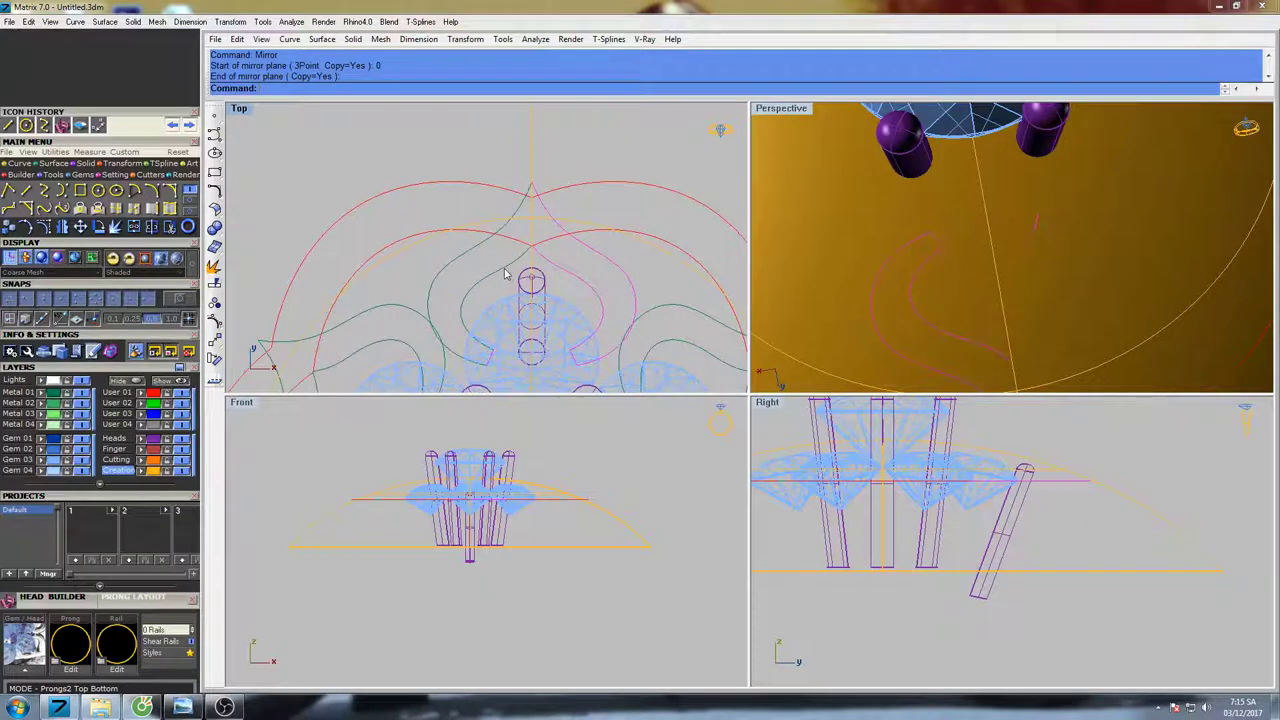
{"action": "right_click_drag", "start_coordinate": [512, 275], "coordinate": [539, 275]}
{"action": "type", "text": "in"}
{"action": "key", "text": "Return"}
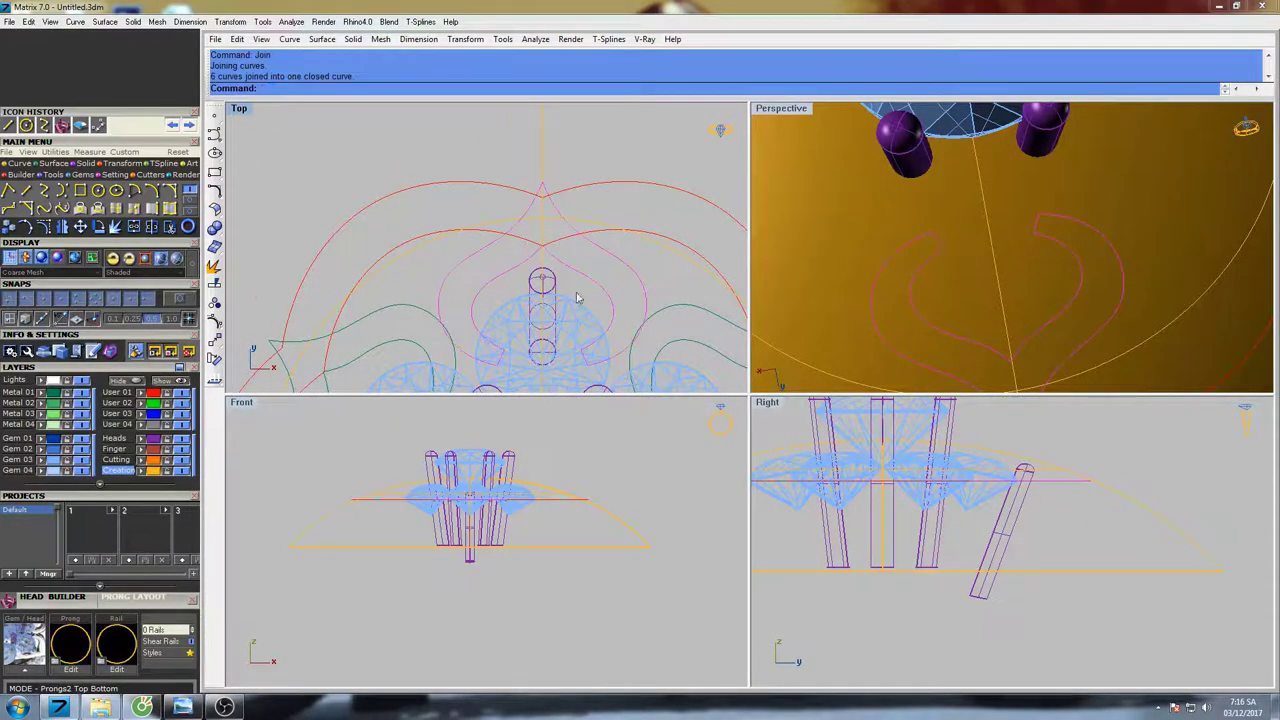
- Compare the flower layout with the jewellery reference photo in Windows Photo Viewer, and return to Matrix
{"action": "scroll", "coordinate": [541, 272], "scroll_direction": "down", "scroll_amount": 3}
{"action": "scroll", "coordinate": [573, 274], "scroll_direction": "down", "scroll_amount": 3}
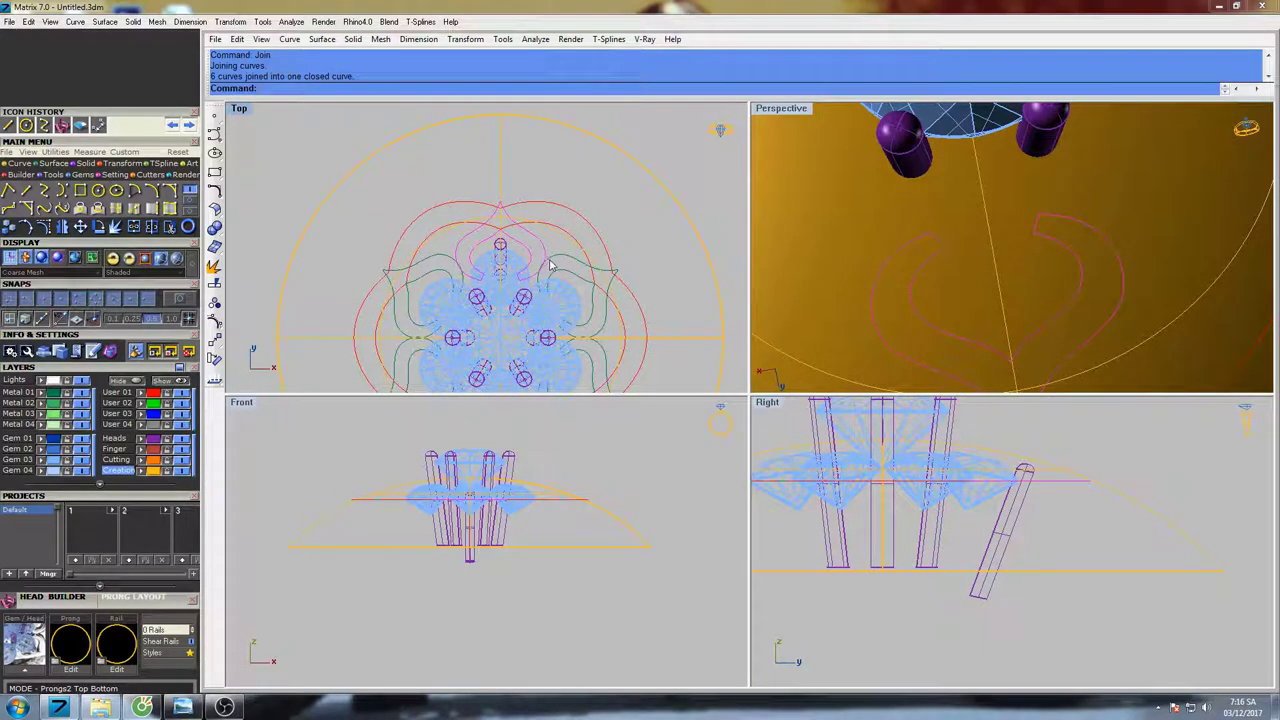
{"action": "scroll", "coordinate": [550, 265], "scroll_direction": "down", "scroll_amount": 2}
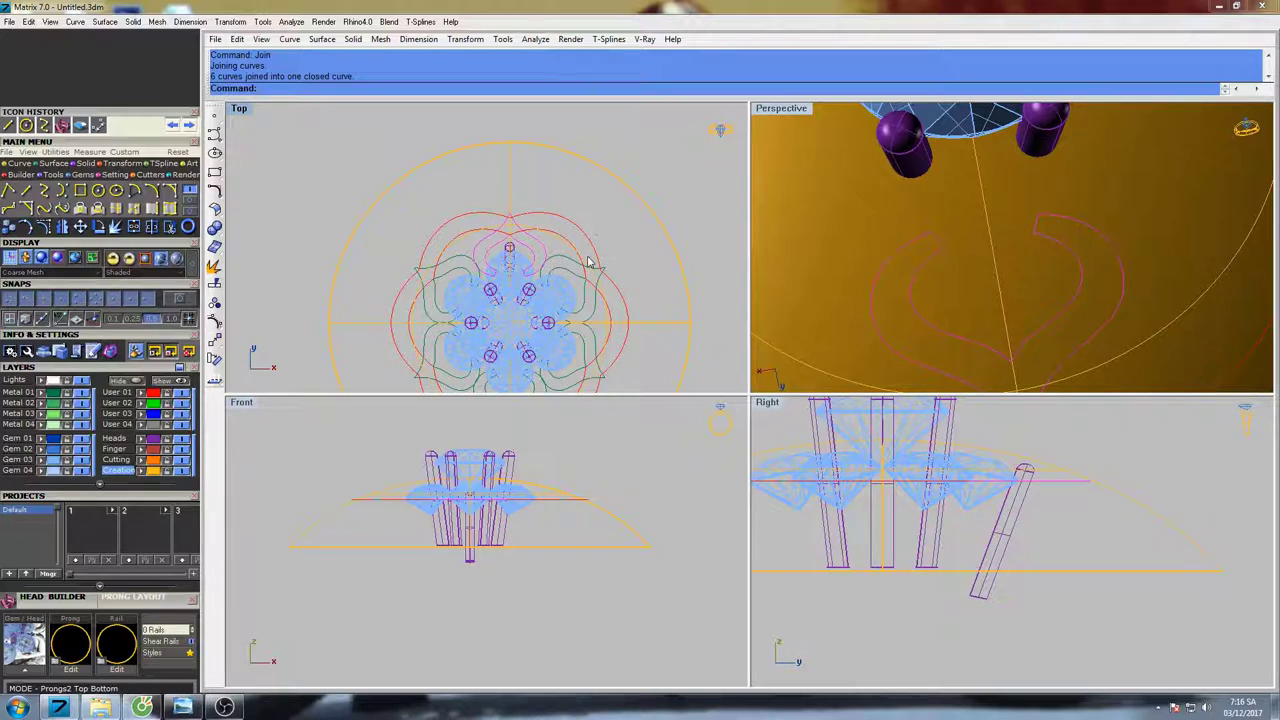
{"action": "right_click_drag", "start_coordinate": [590, 262], "coordinate": [581, 241]}
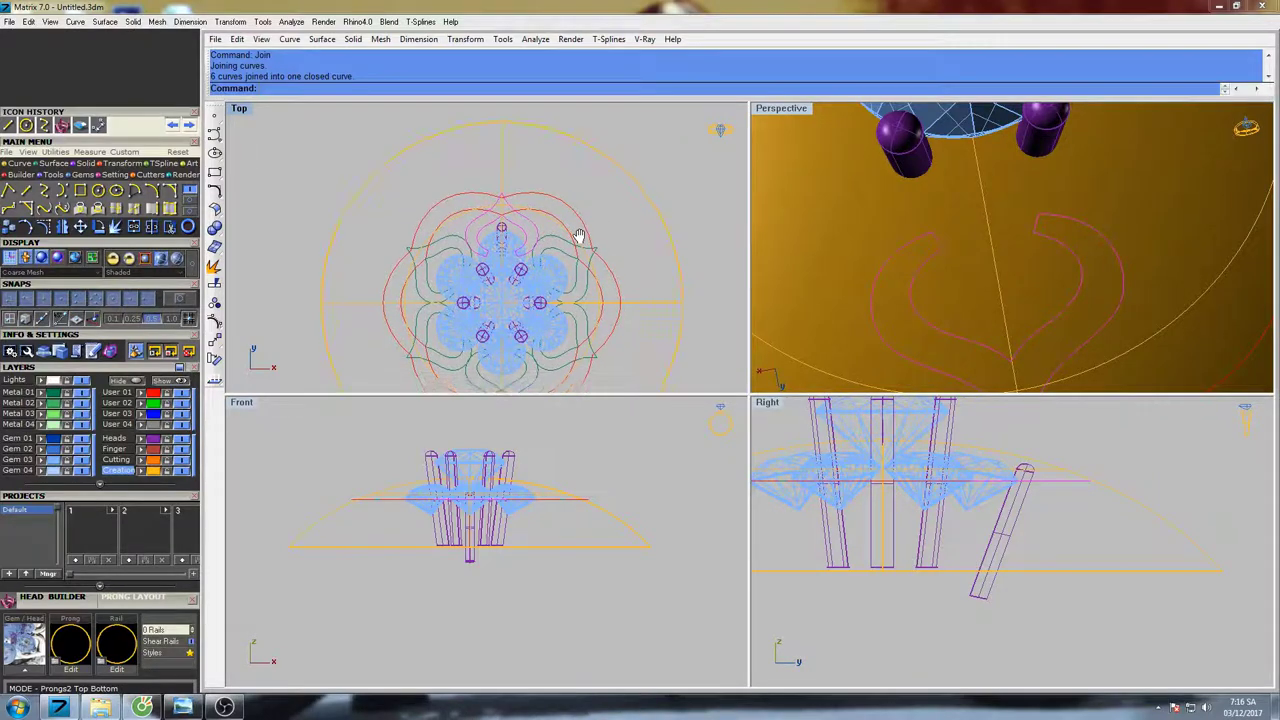
{"action": "left_click", "coordinate": [187, 707]}
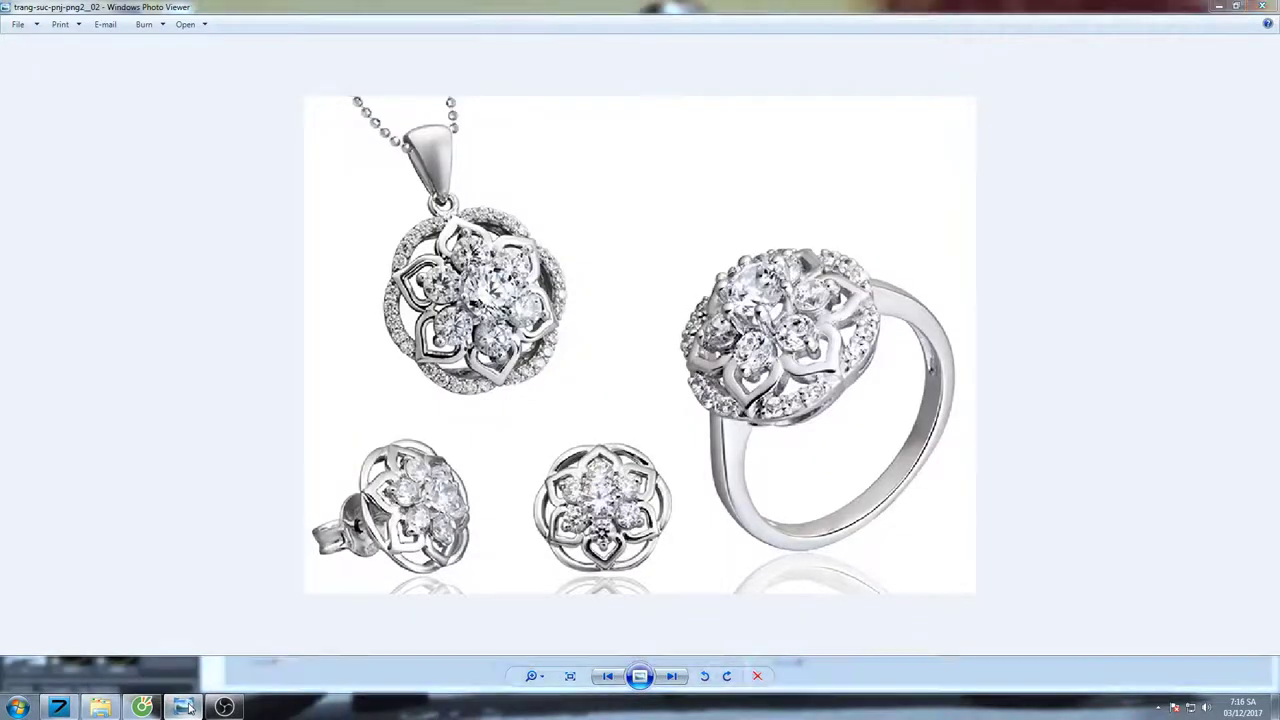
{"action": "left_click", "coordinate": [184, 707]}
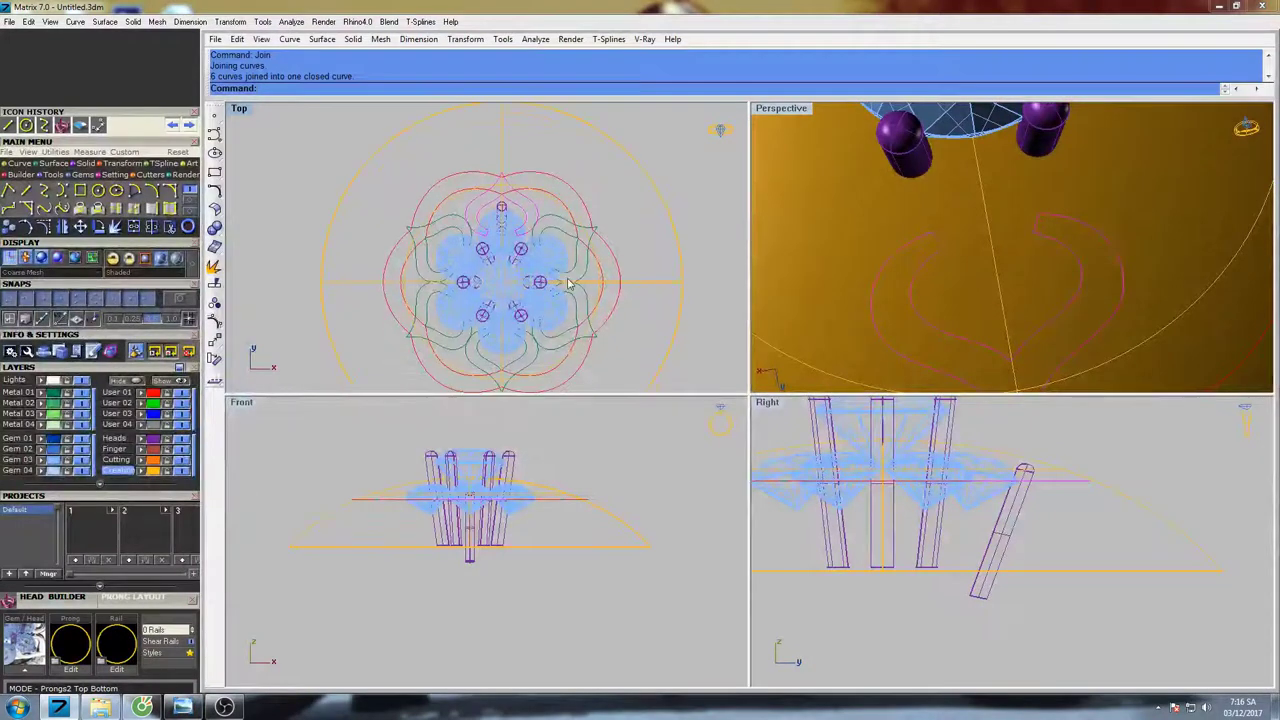
- Maximize the Top view and copy the domed surface to the clipboard
{"action": "double_click", "coordinate": [242, 112]}
{"action": "scroll", "coordinate": [686, 352], "scroll_direction": "down", "scroll_amount": 4}
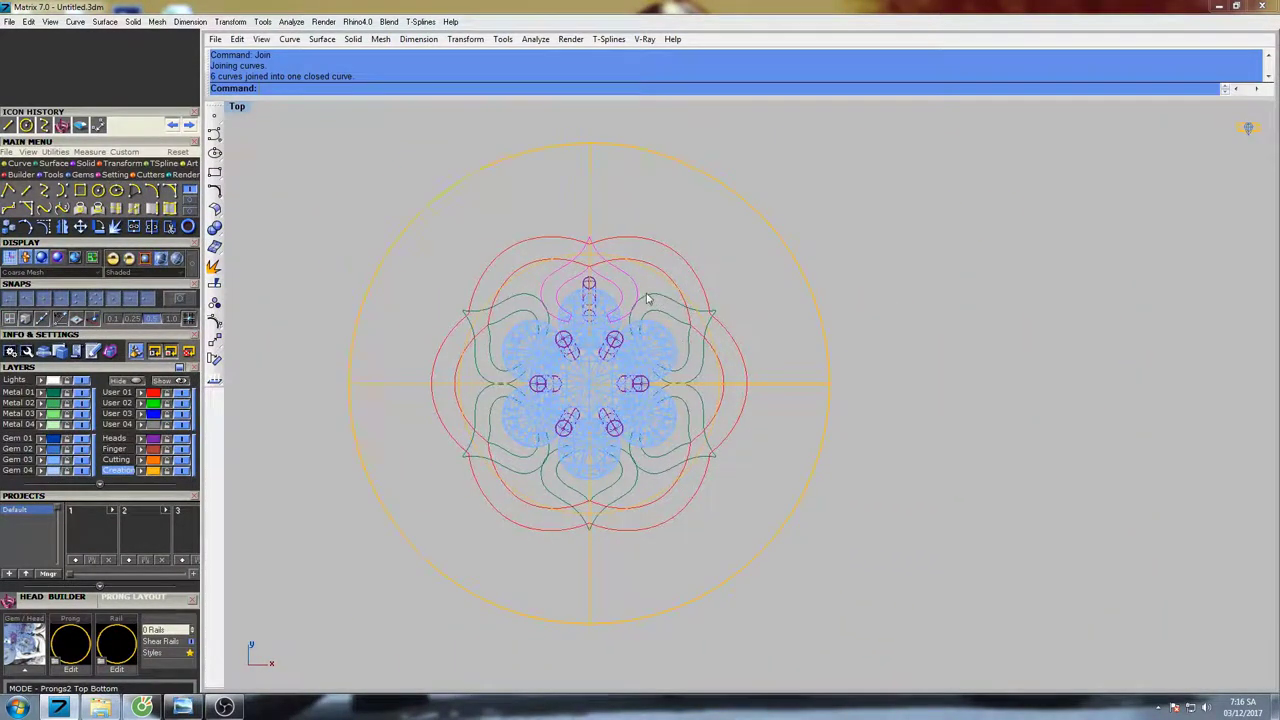
{"action": "scroll", "coordinate": [647, 298], "scroll_direction": "up", "scroll_amount": 1}
{"action": "right_click_drag", "start_coordinate": [672, 353], "coordinate": [663, 371]}
{"action": "right_click_drag", "start_coordinate": [631, 314], "coordinate": [610, 321]}
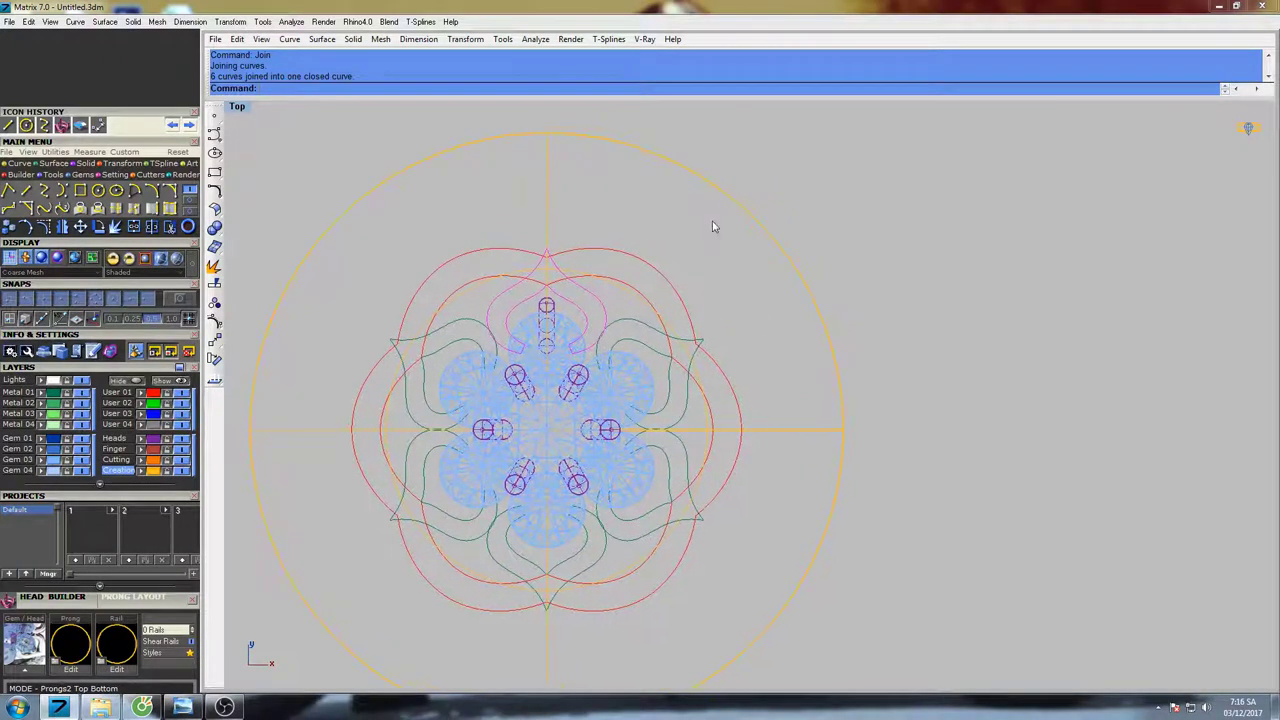
{"action": "right_click_drag", "start_coordinate": [728, 277], "coordinate": [694, 271]}
{"action": "key", "text": "ctrl+c"}
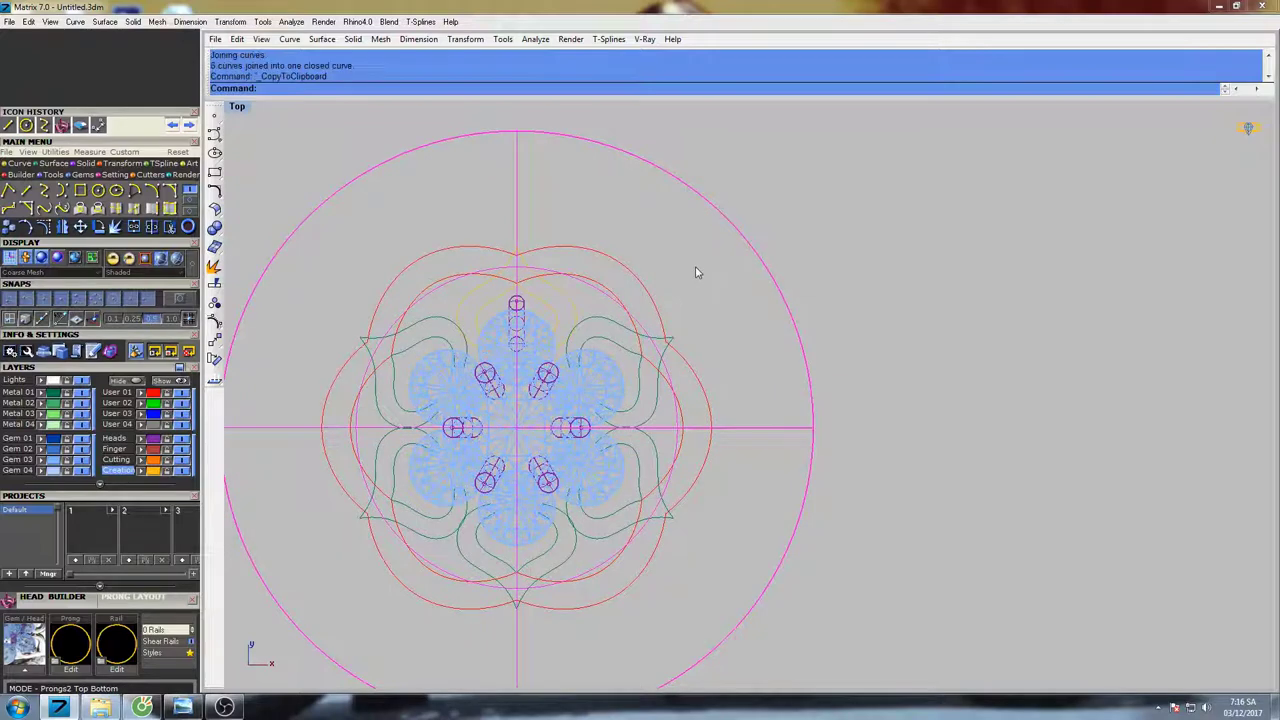
- Trim the domed surface with the closed top petal outline, removing everything outside the petal
{"action": "left_click", "coordinate": [550, 312]}
{"action": "right_click_drag", "start_coordinate": [600, 307], "coordinate": [566, 316]}
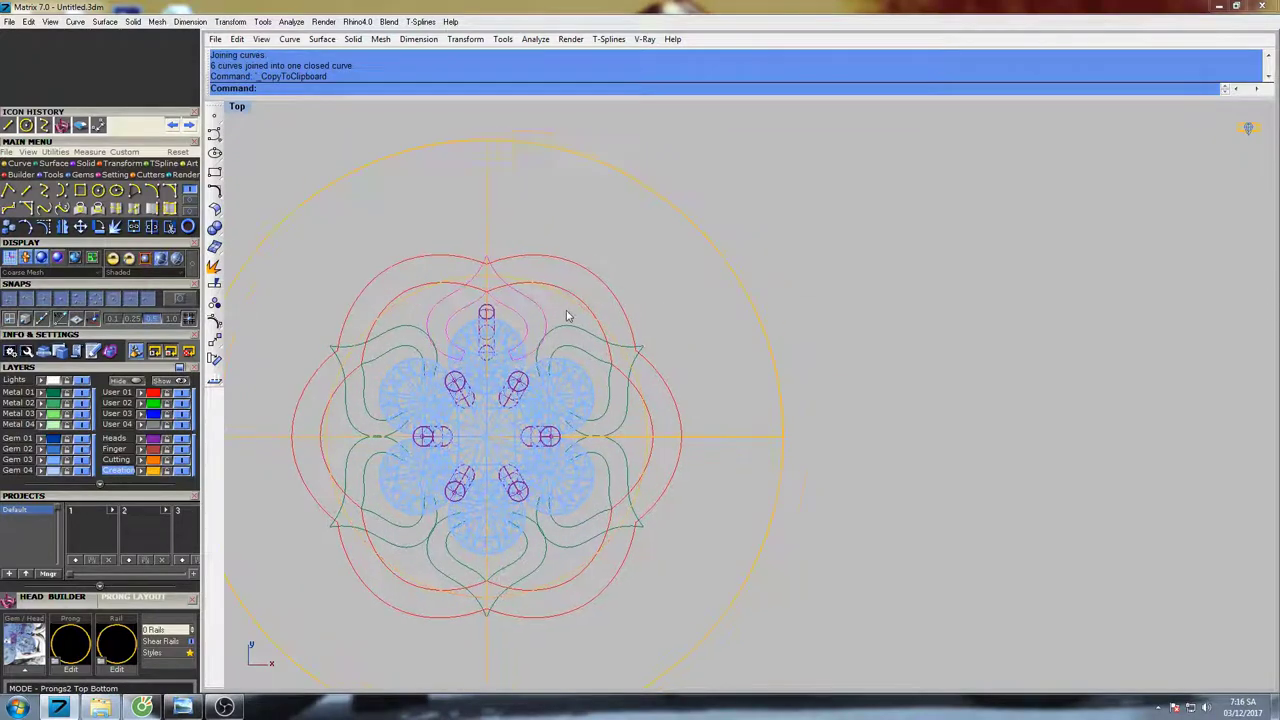
{"action": "type", "text": "im"}
{"action": "key", "text": "Return"}
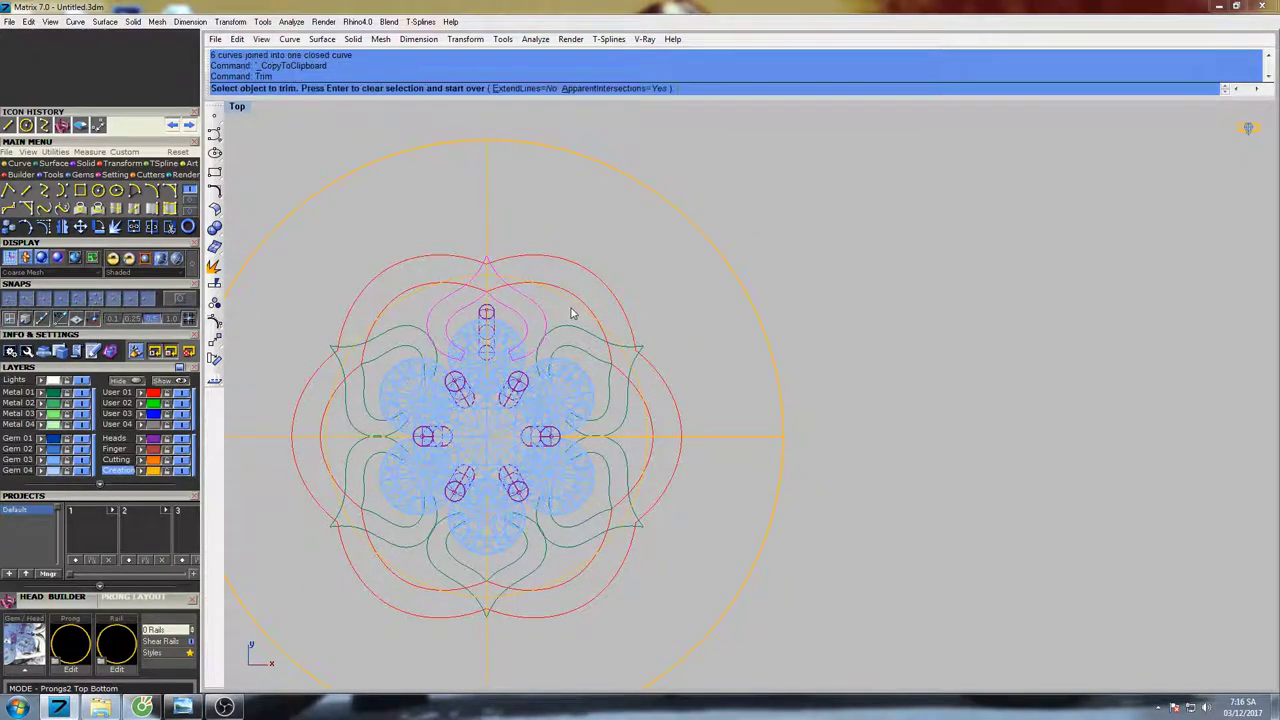
{"action": "left_click", "coordinate": [686, 224]}
{"action": "right_click_drag", "start_coordinate": [643, 283], "coordinate": [715, 294]}
{"action": "right_click", "coordinate": [715, 294]}
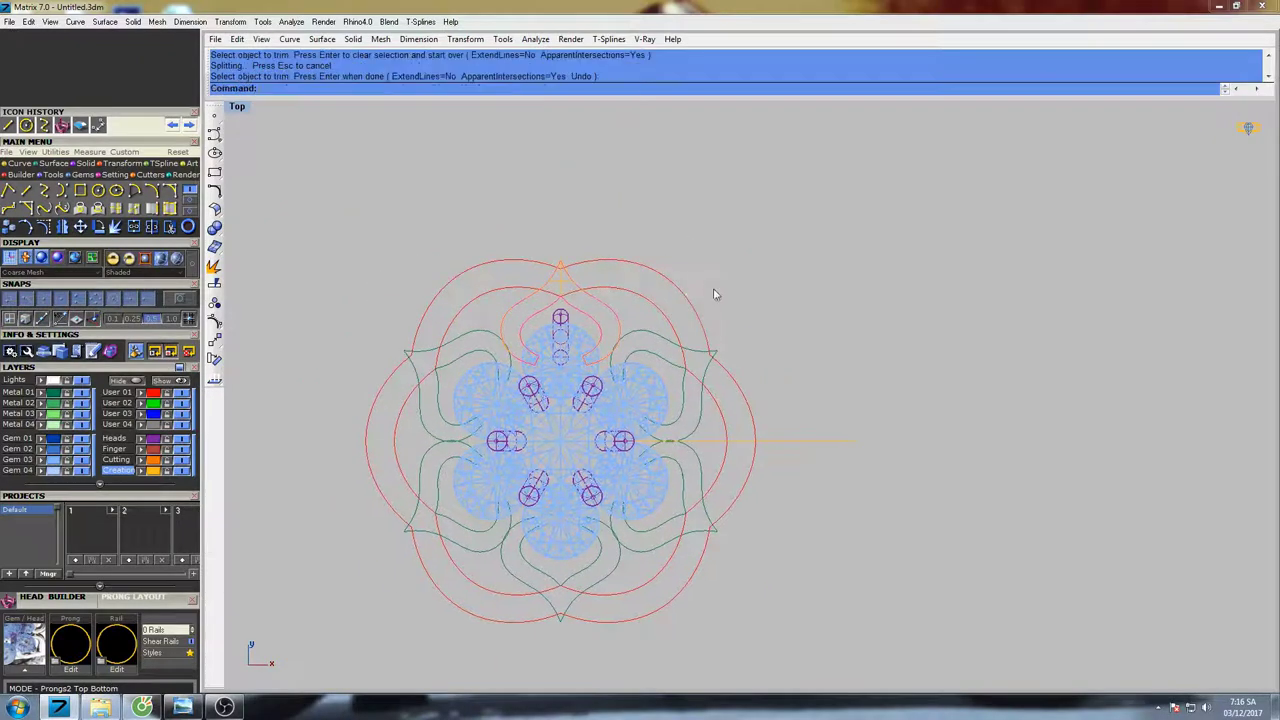
- Paste the copied domed surface back into place over the flower
{"action": "scroll", "coordinate": [592, 337], "scroll_direction": "up", "scroll_amount": 2}
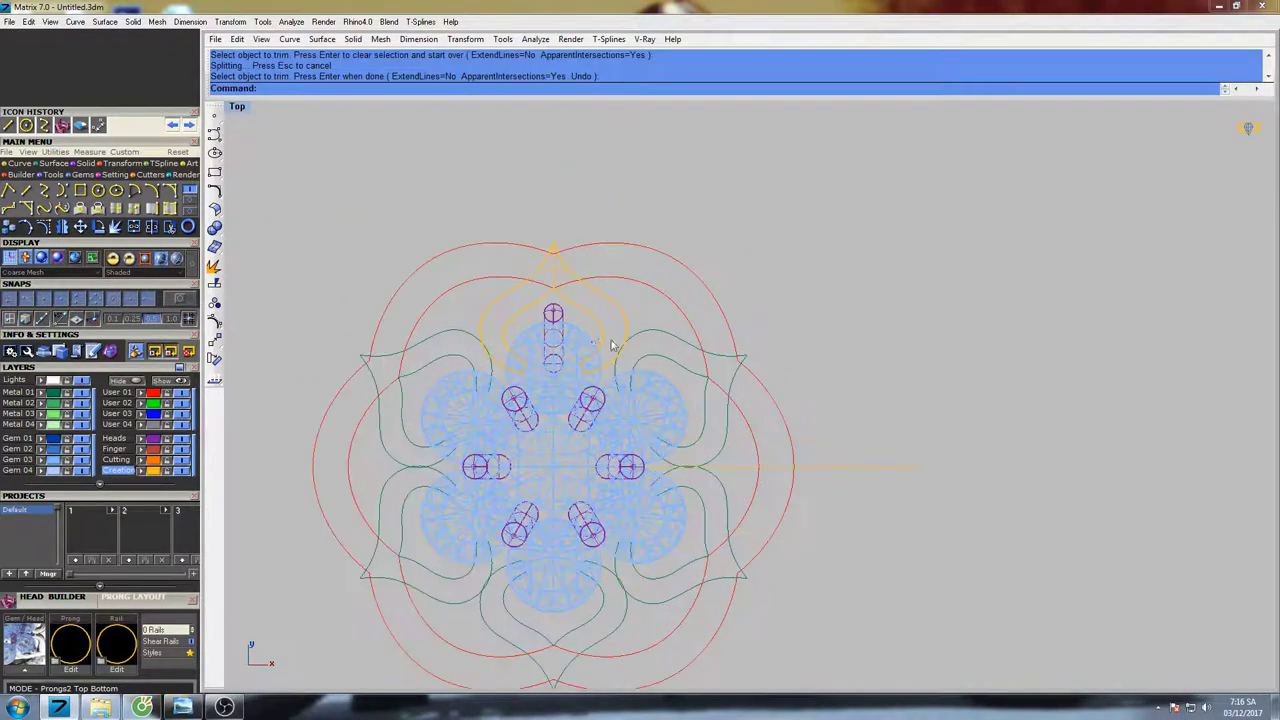
{"action": "scroll", "coordinate": [664, 333], "scroll_direction": "down", "scroll_amount": 3}
{"action": "scroll", "coordinate": [635, 329], "scroll_direction": "up", "scroll_amount": 3}
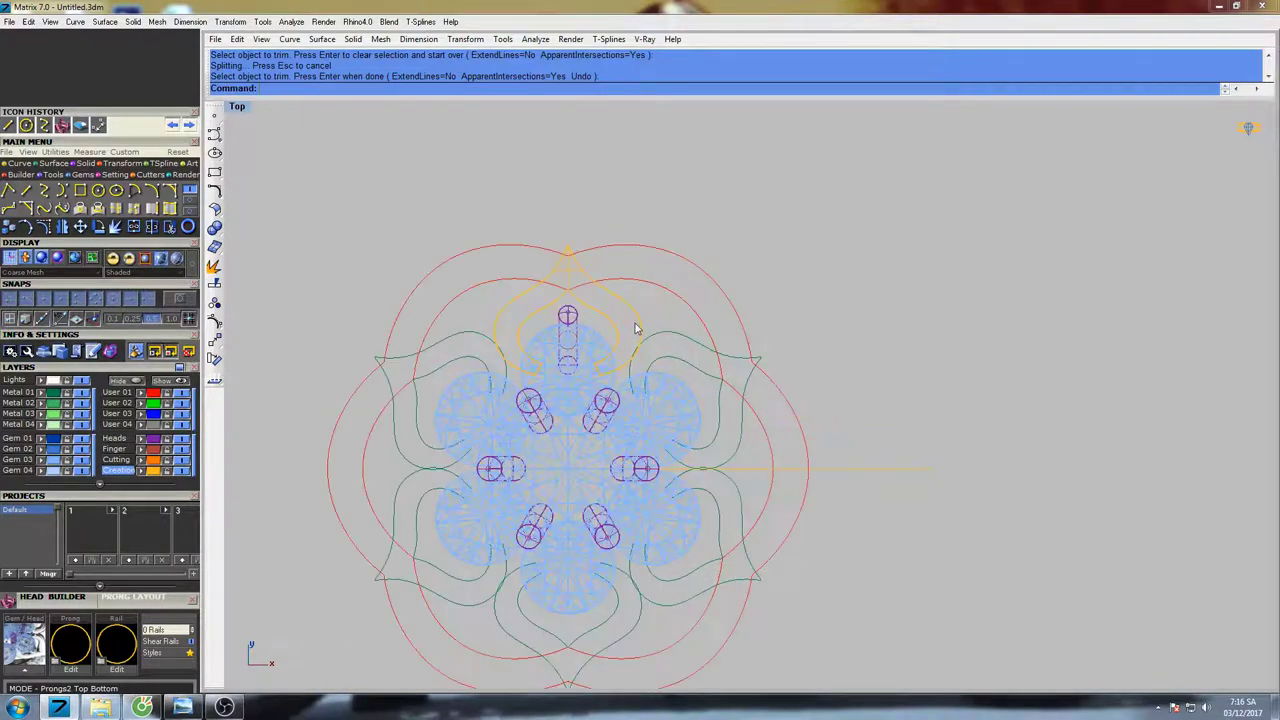
{"action": "key", "text": "ctrl+v"}
{"action": "scroll", "coordinate": [660, 332], "scroll_direction": "down", "scroll_amount": 2}
{"action": "scroll", "coordinate": [577, 277], "scroll_direction": "up", "scroll_amount": 2}
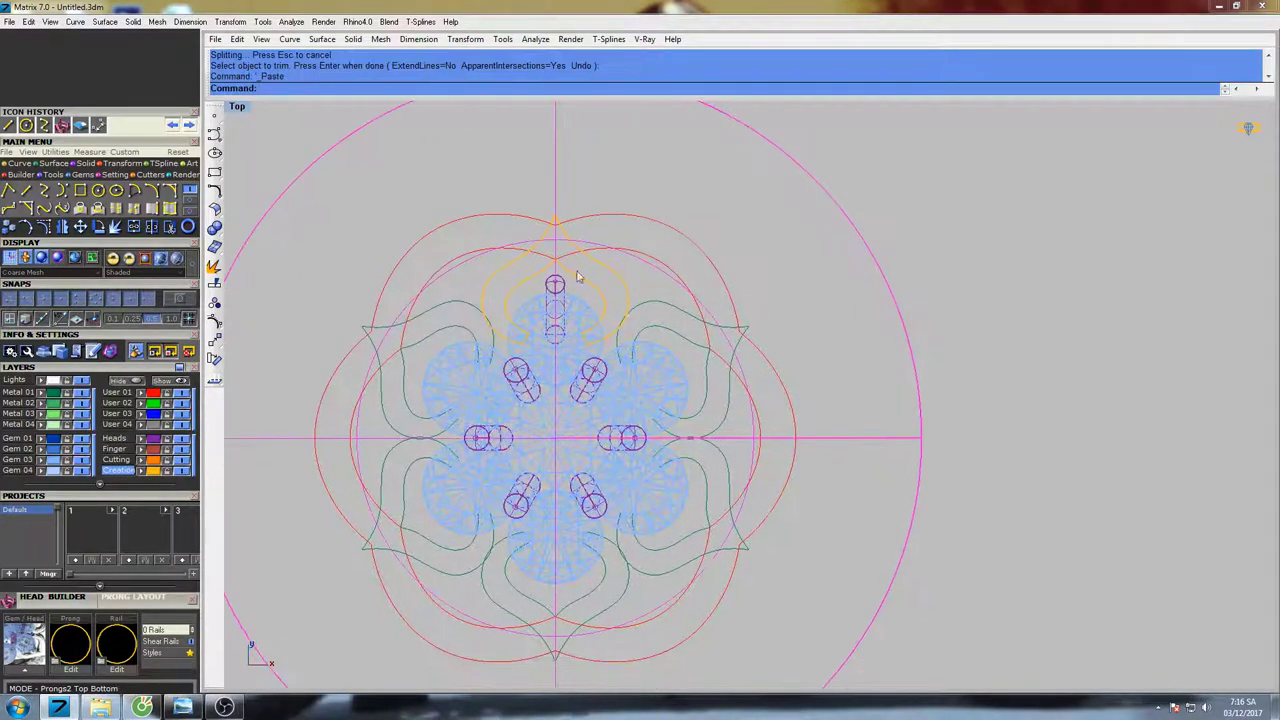
{"action": "left_click", "coordinate": [481, 250]}
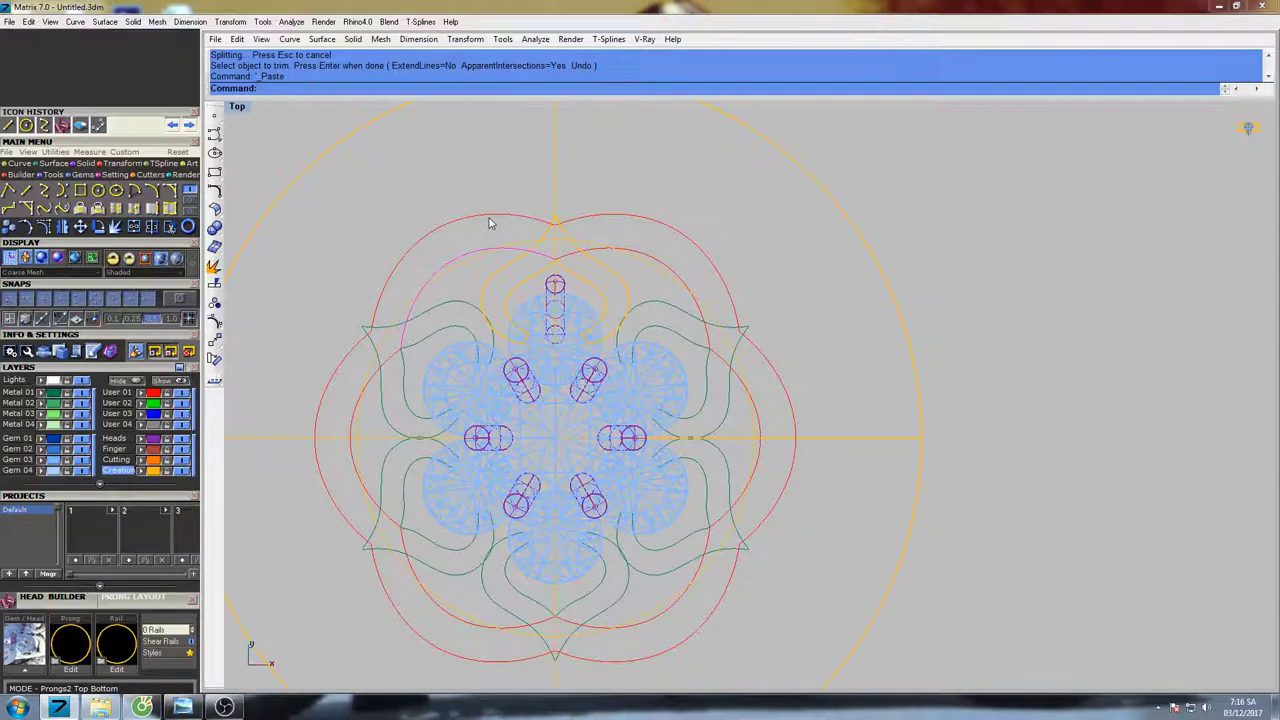
{"action": "scroll", "coordinate": [548, 231], "scroll_direction": "down", "scroll_amount": 2}
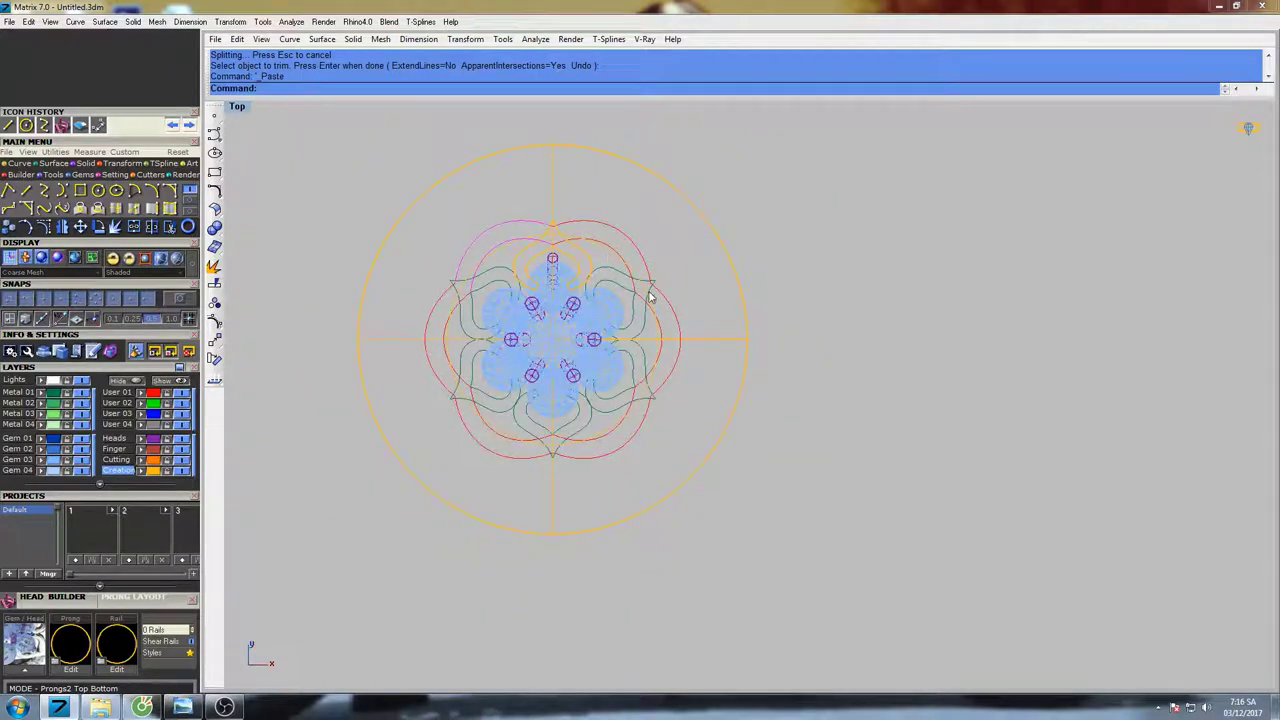
{"action": "right_click_drag", "start_coordinate": [649, 297], "coordinate": [615, 311]}
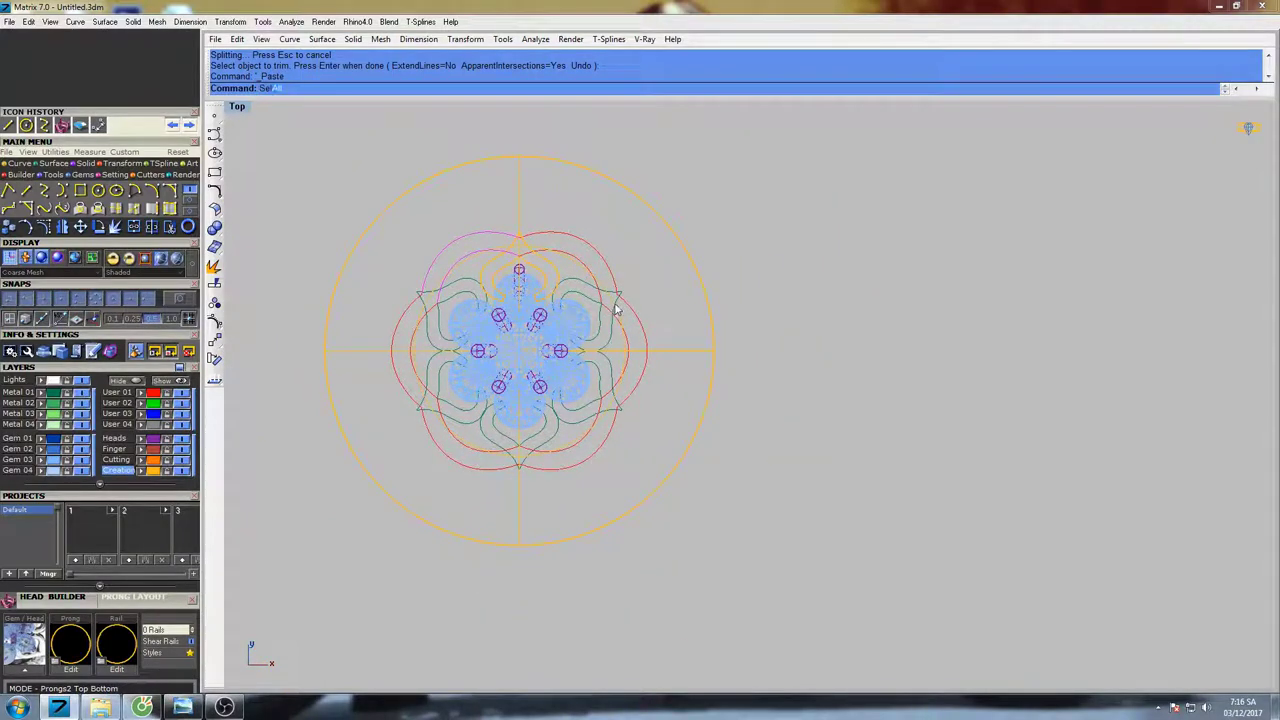
{"action": "type", "text": "lC"}
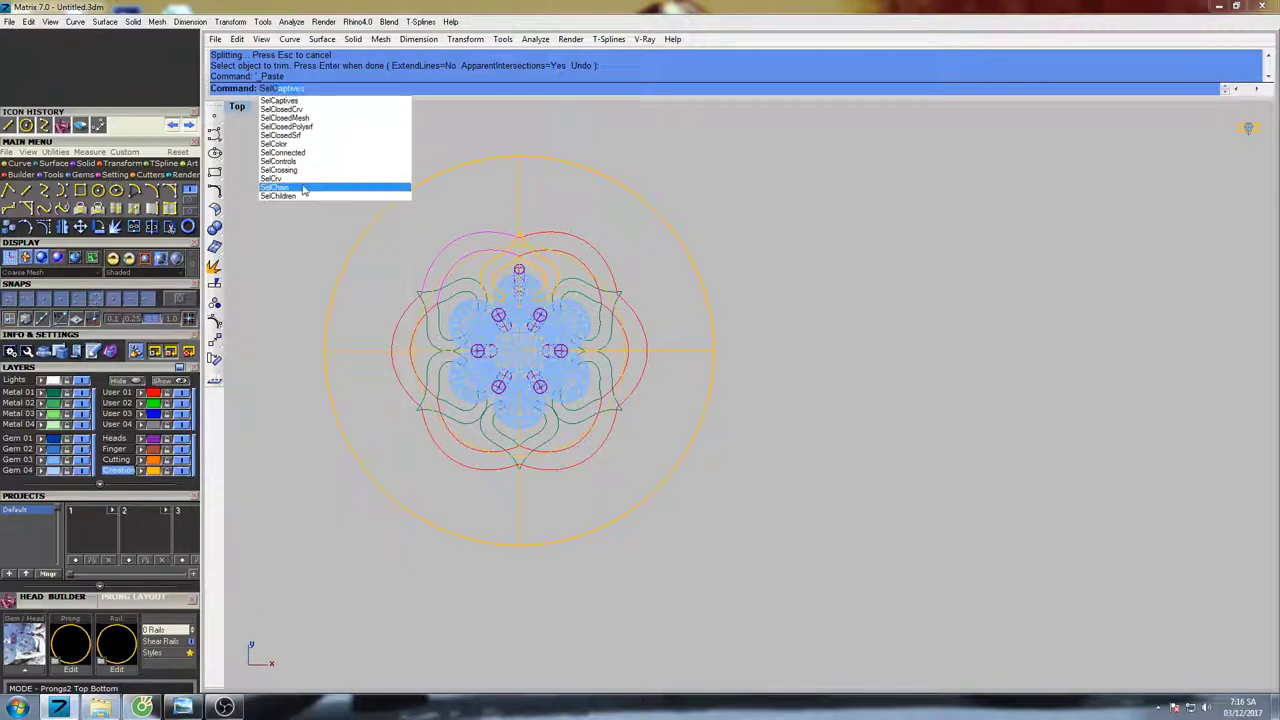
{"action": "left_click", "coordinate": [348, 193]}
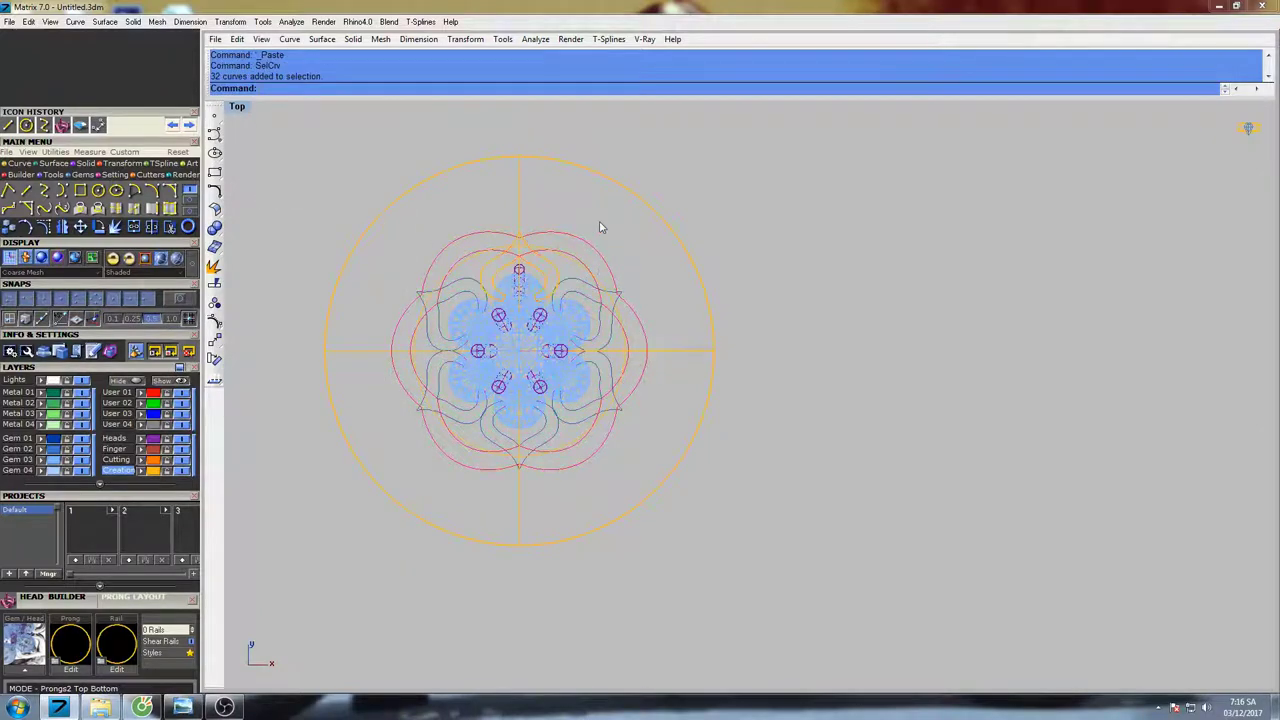
- Trim the pasted domed surface with the inner and outer scalloped outline curves, removing the area outside the flower shape
{"action": "scroll", "coordinate": [610, 235], "scroll_direction": "up", "scroll_amount": 4}
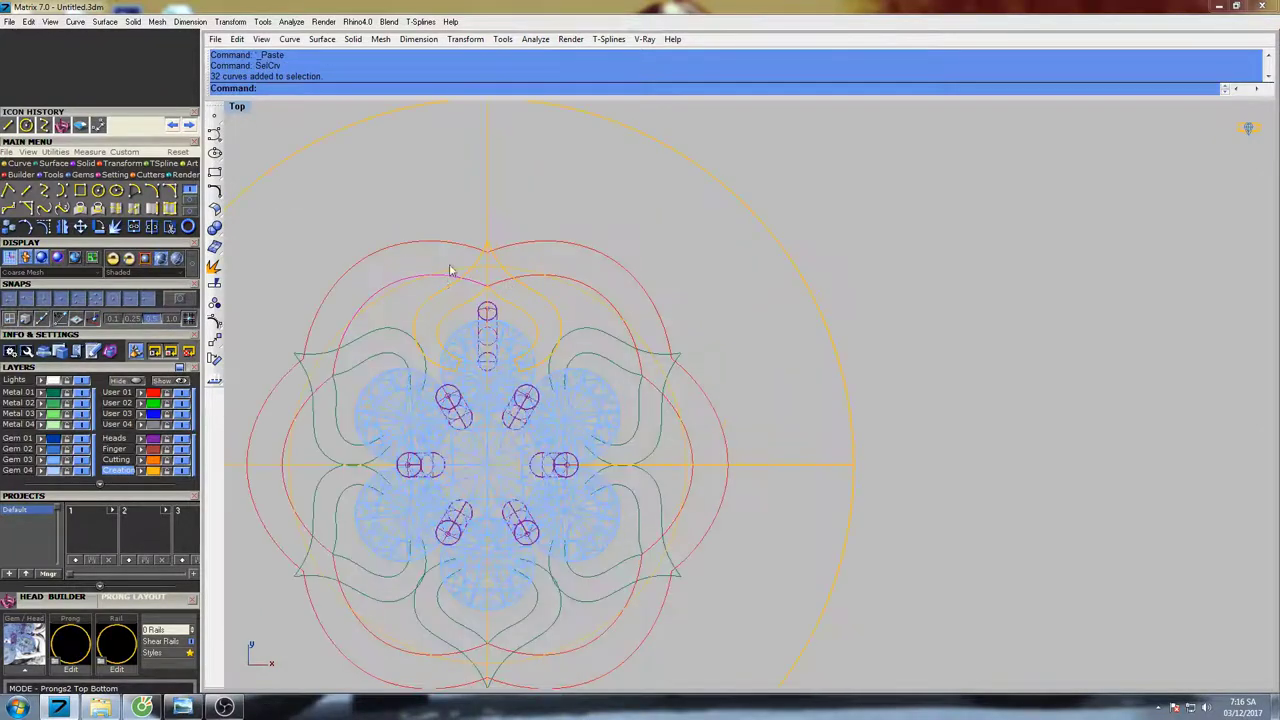
{"action": "left_click", "coordinate": [567, 280], "text": "shift"}
{"action": "left_click", "coordinate": [628, 314]}
{"action": "left_click_drag", "start_coordinate": [687, 480], "coordinate": [688, 479], "text": "shift"}
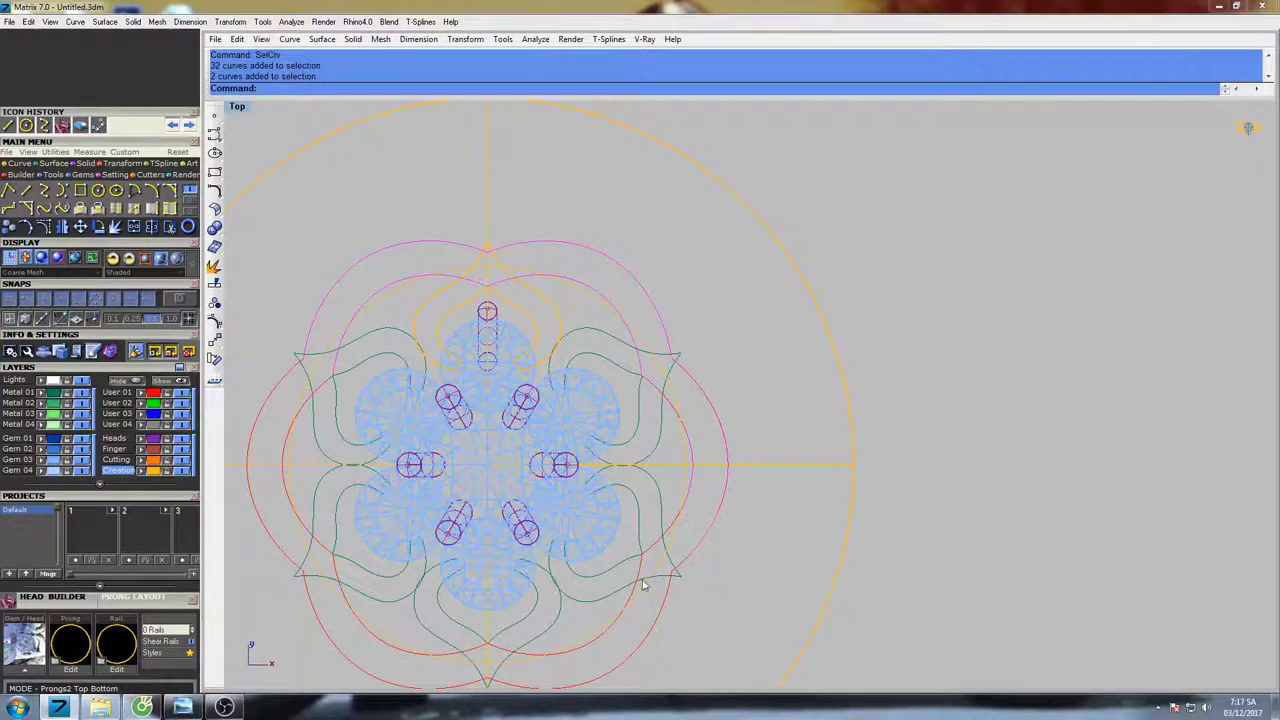
{"action": "right_click_drag", "start_coordinate": [632, 686], "coordinate": [655, 498]}
{"action": "left_click_drag", "start_coordinate": [652, 522], "coordinate": [608, 457], "text": "shift"}
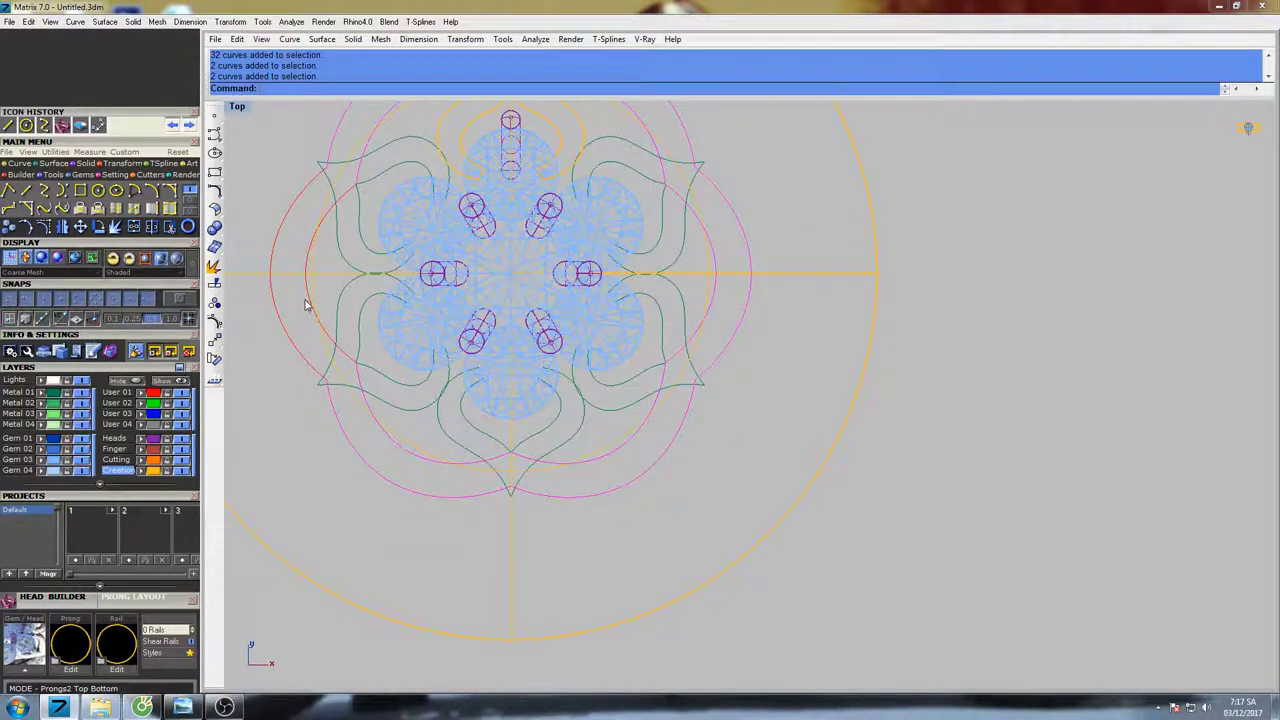
{"action": "scroll", "coordinate": [370, 302], "scroll_direction": "down", "scroll_amount": 4}
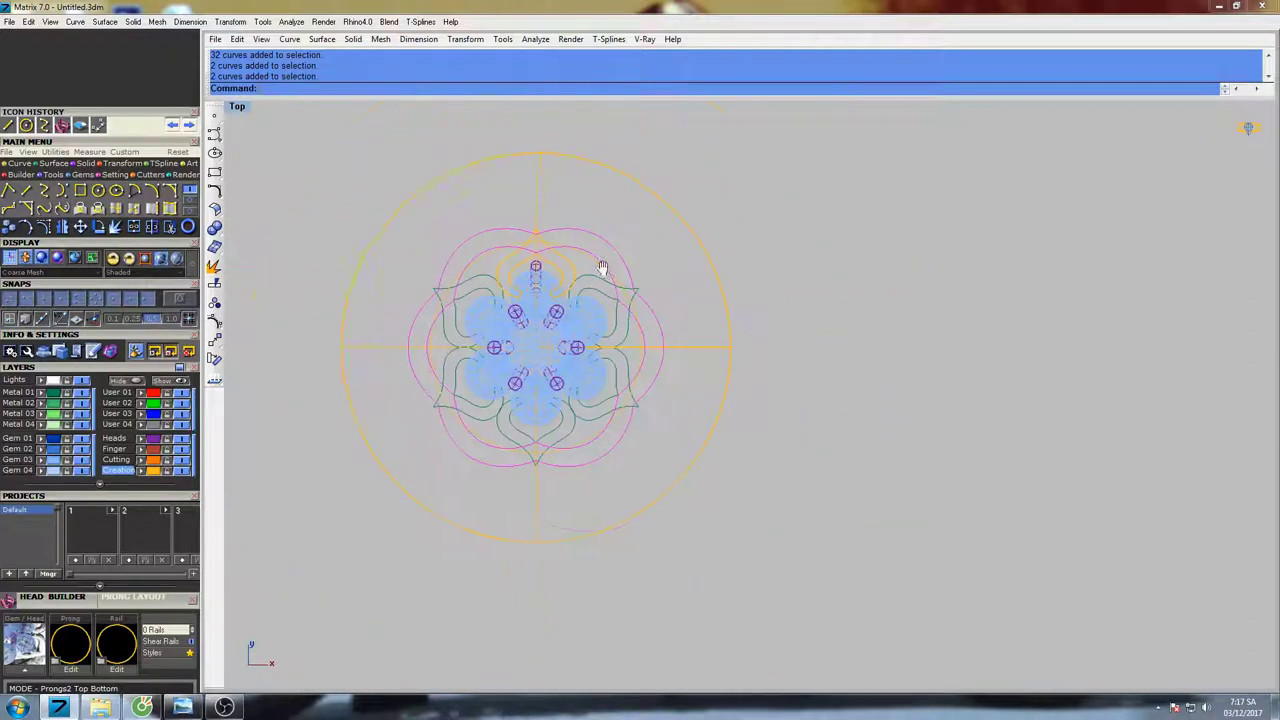
{"action": "type", "text": "rim"}
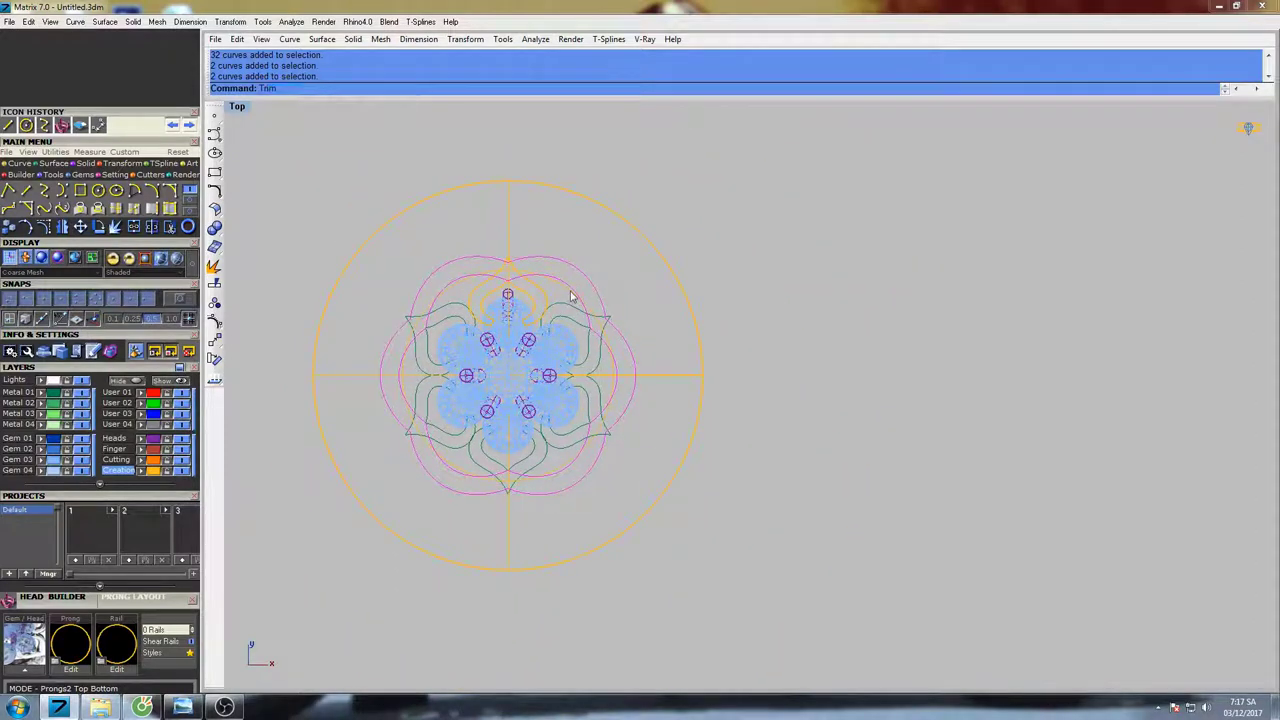
{"action": "key", "text": "Return"}
{"action": "left_click", "coordinate": [626, 227]}
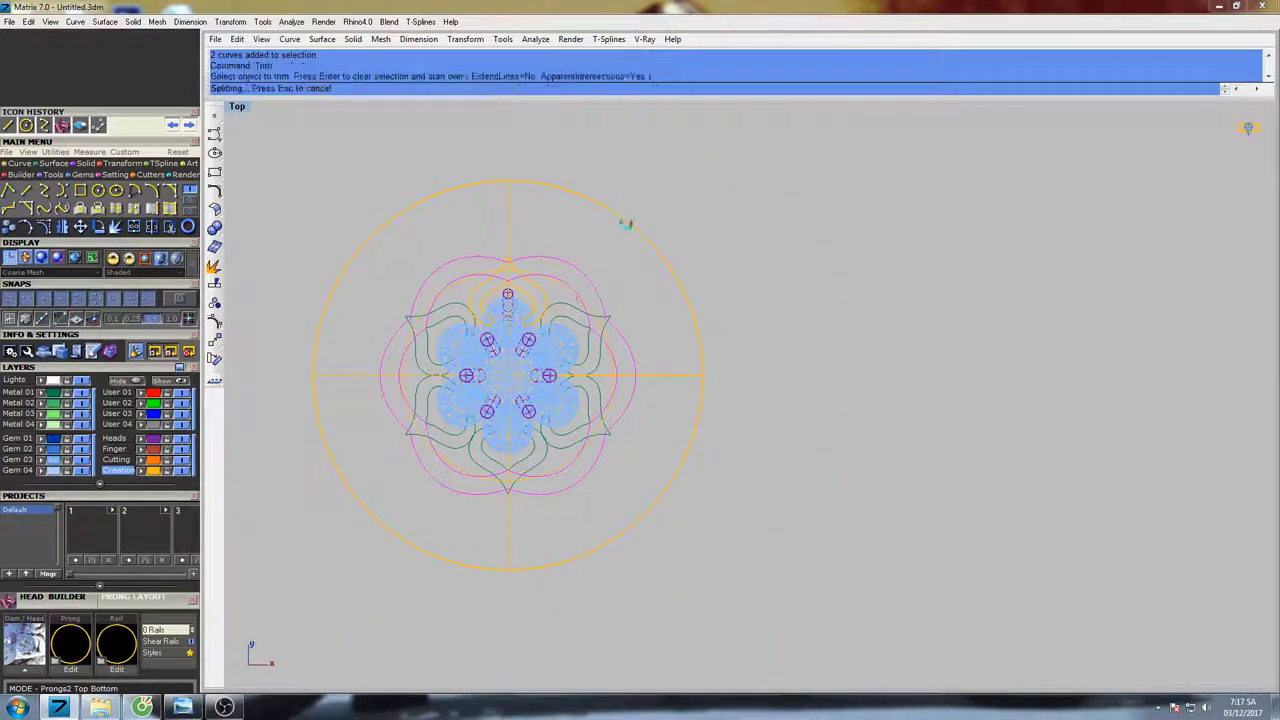
{"action": "right_click_drag", "start_coordinate": [652, 294], "coordinate": [708, 306]}
{"action": "right_click", "coordinate": [686, 319]}
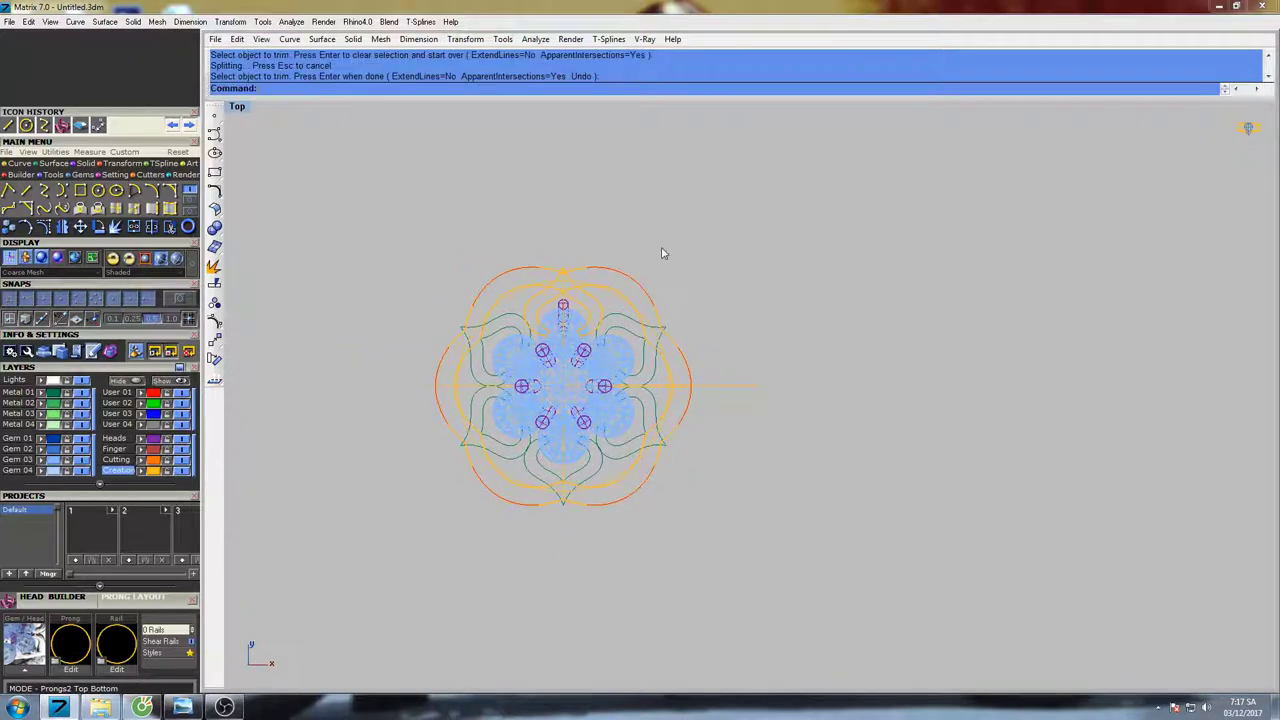
- Return to the four-view layout and delete the leftover domed surface covering the gems inside the scalloped rim
{"action": "right_click_drag", "start_coordinate": [661, 253], "coordinate": [604, 287]}
{"action": "double_click", "coordinate": [238, 107]}
{"action": "scroll", "coordinate": [1043, 291], "scroll_direction": "down", "scroll_amount": 5}
{"action": "left_click", "coordinate": [963, 263]}
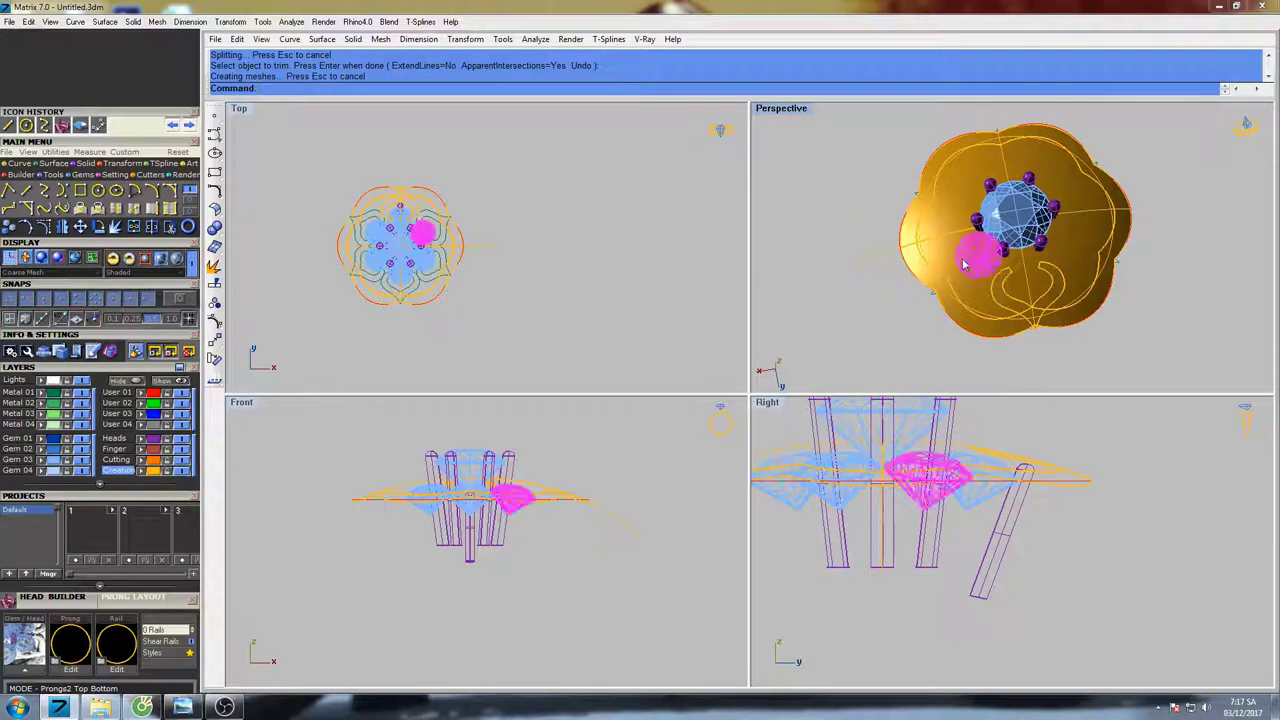
{"action": "left_click", "coordinate": [1100, 253]}
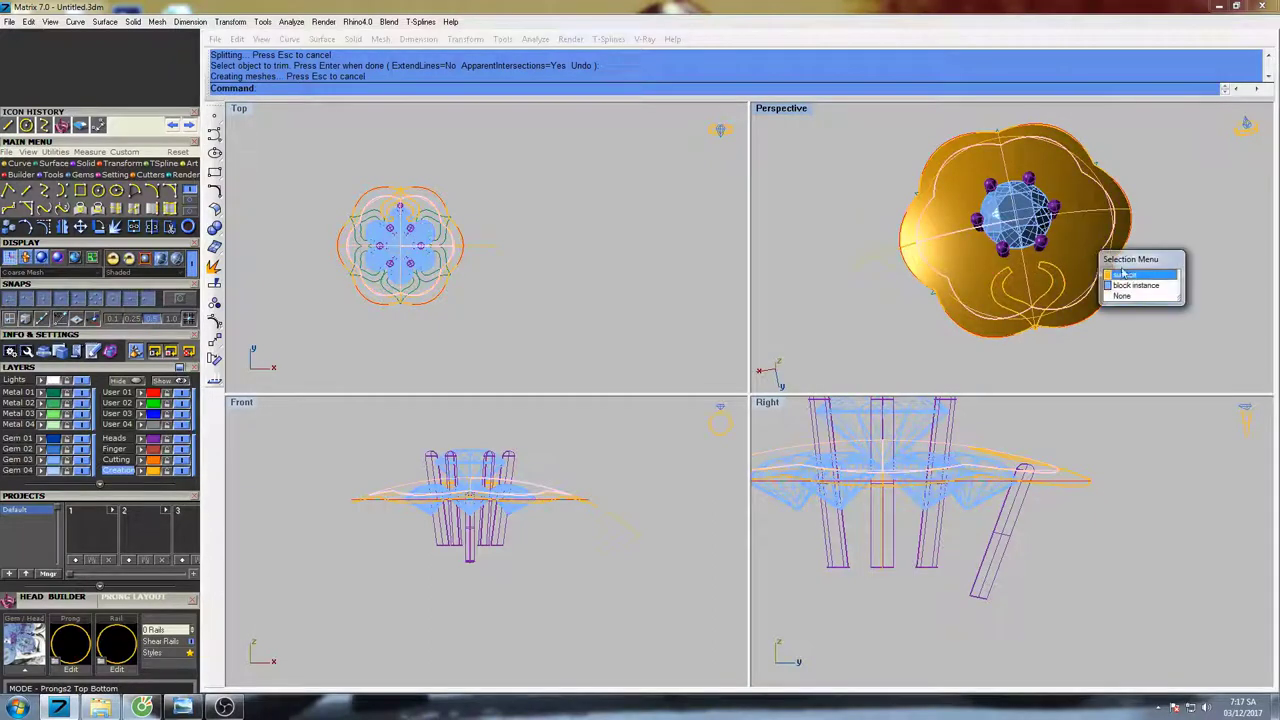
{"action": "left_click", "coordinate": [1125, 276]}
{"action": "right_click_drag", "start_coordinate": [1125, 276], "coordinate": [1075, 258]}
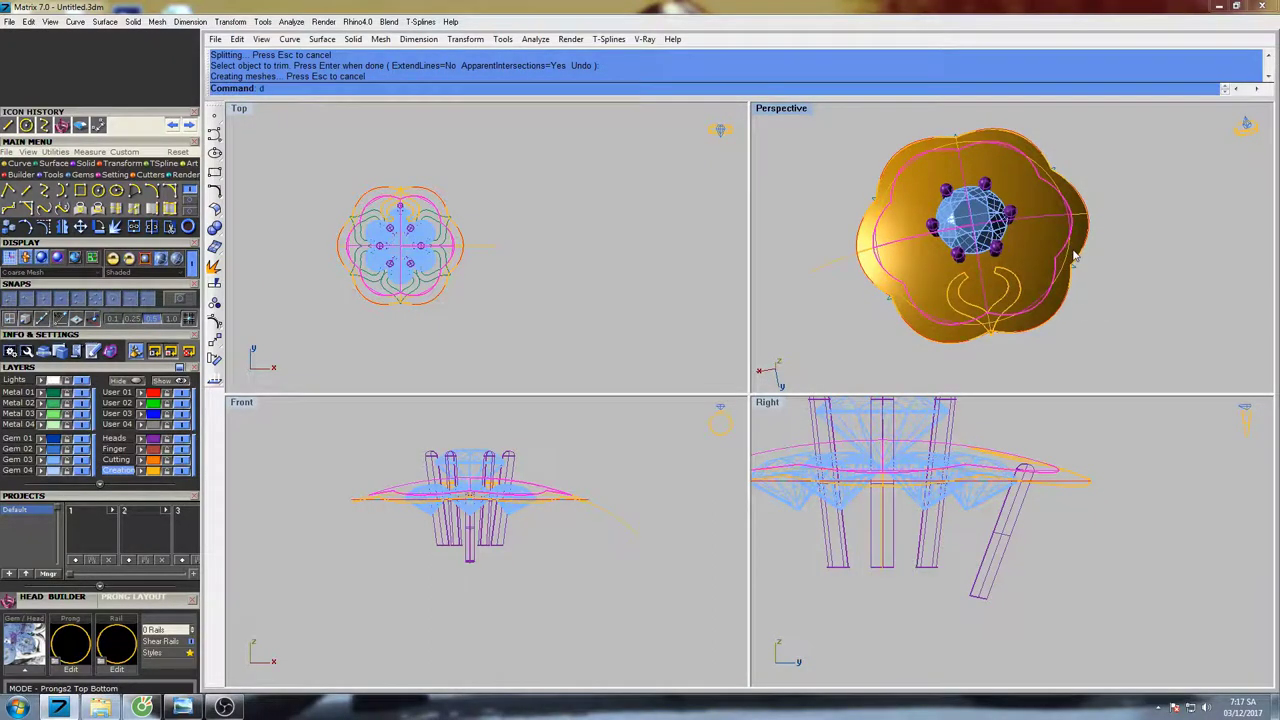
{"action": "type", "text": "Delete"}
{"action": "key", "text": "Return"}
- Preview the trimmed rim and petal surfaces with the Shade command and inspect them in the Perspective view
{"action": "mouse_move", "coordinate": [1039, 316]}
{"action": "right_mouse_down"}
{"action": "mouse_move", "coordinate": [987, 290]}
{"action": "mouse_move", "coordinate": [984, 272]}
{"action": "mouse_move", "coordinate": [980, 357]}
{"action": "right_mouse_up"}
{"action": "type", "text": "s"}
{"action": "key", "text": "Return"}
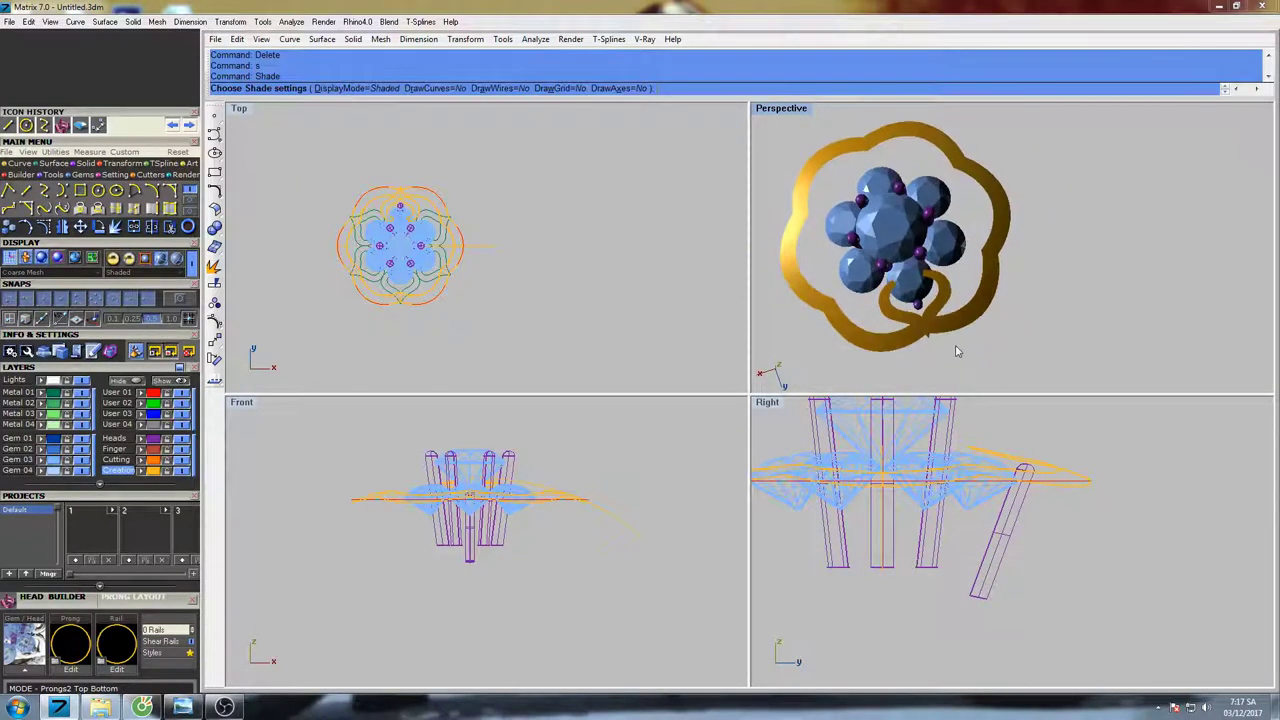
{"action": "scroll", "coordinate": [950, 330], "scroll_direction": "up", "scroll_amount": 3}
{"action": "right_click_drag", "start_coordinate": [937, 307], "coordinate": [938, 250]}
{"action": "right_click", "coordinate": [938, 250]}
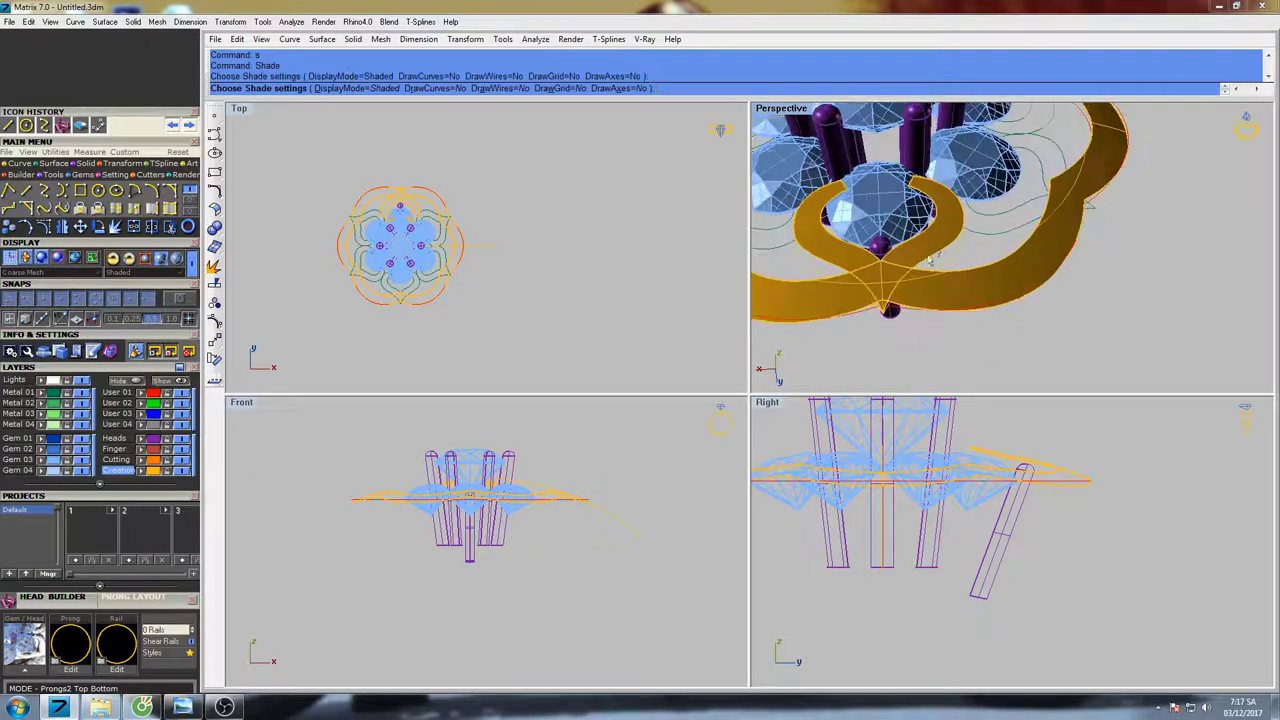
- Move the petal surface and the scalloped rim surface straight down below the outline curves in the Right view
{"action": "left_click", "coordinate": [936, 249]}
{"action": "left_click", "coordinate": [969, 275], "text": "shift"}
{"action": "scroll", "coordinate": [972, 329], "scroll_direction": "down", "scroll_amount": 7}
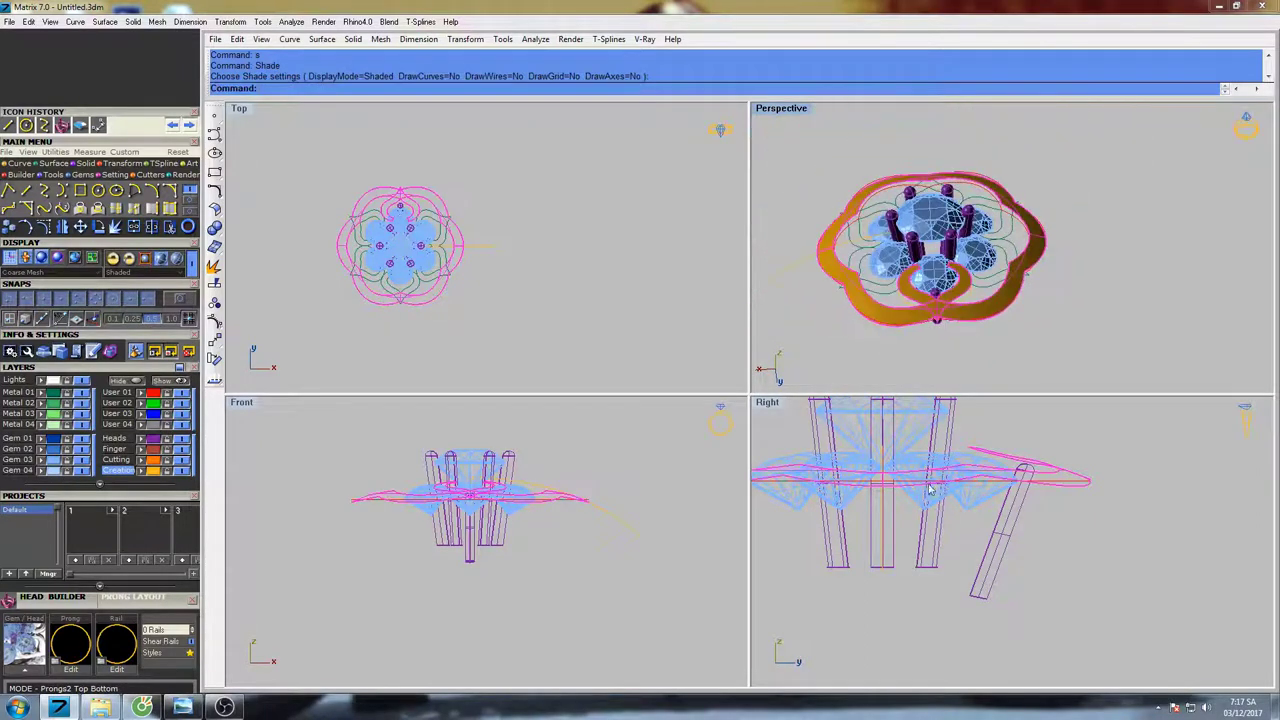
{"action": "right_click_drag", "start_coordinate": [931, 474], "coordinate": [1000, 457]}
{"action": "type", "text": "Mo"}
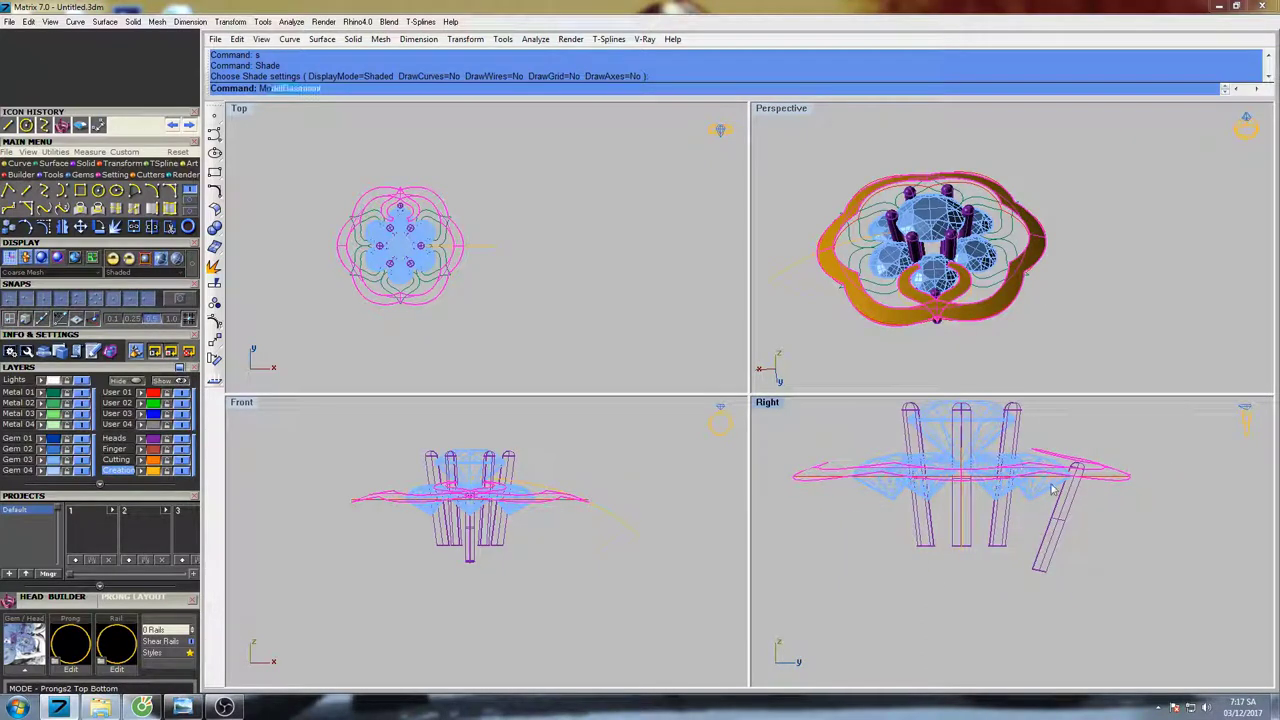
{"action": "type", "text": "ve"}
{"action": "key", "text": "Return"}
{"action": "left_click", "coordinate": [1091, 495]}
{"action": "left_click", "coordinate": [1092, 529]}
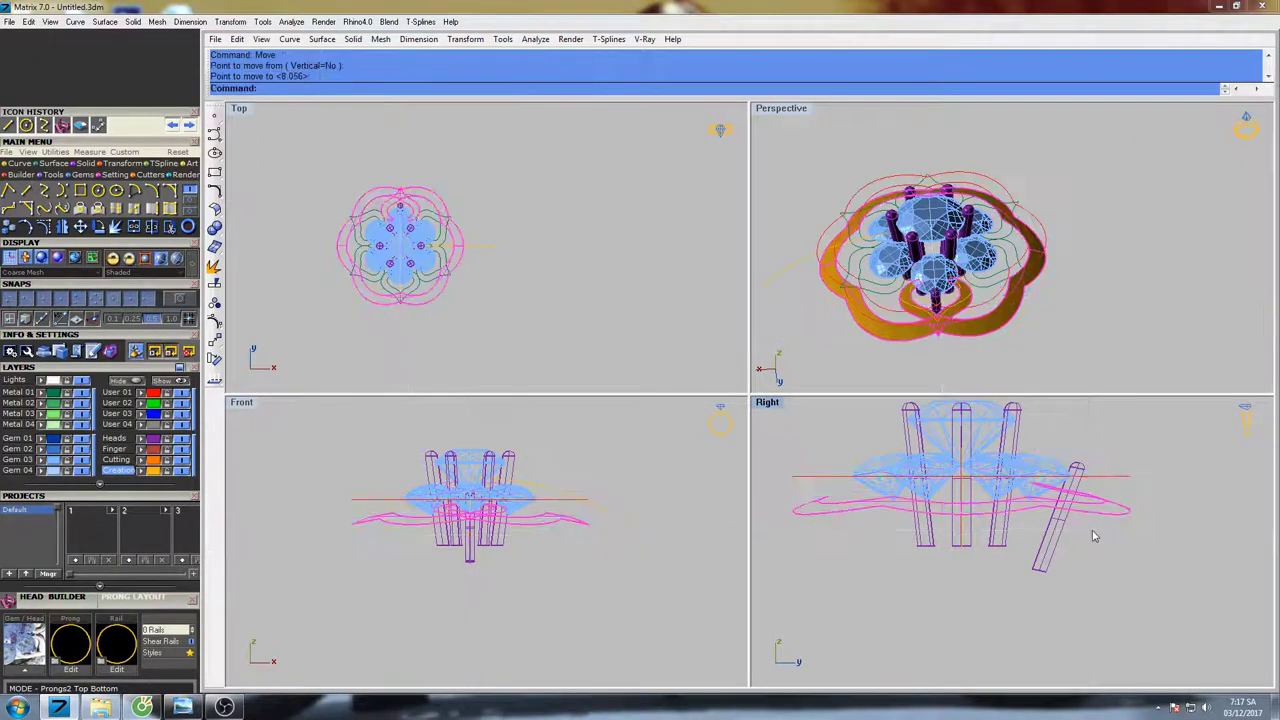
- Select all curves in the model and hide them, keeping the surfaces, gems and prongs
{"action": "right_click_drag", "start_coordinate": [962, 275], "coordinate": [952, 194]}
{"action": "scroll", "coordinate": [962, 268], "scroll_direction": "up", "scroll_amount": 6}
{"action": "right_click_drag", "start_coordinate": [925, 290], "coordinate": [894, 328]}
{"action": "key", "text": "Escape"}
{"action": "scroll", "coordinate": [900, 313], "scroll_direction": "down", "scroll_amount": 6}
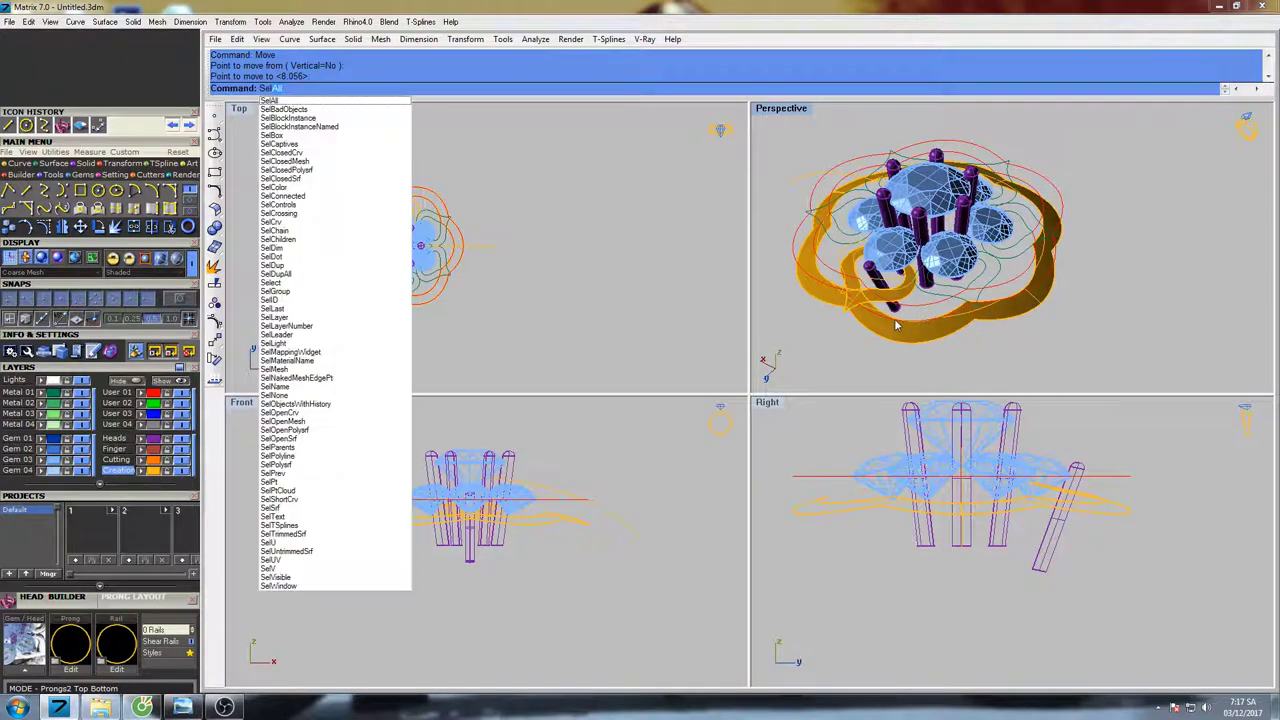
{"action": "type", "text": "C"}
{"action": "left_click", "coordinate": [300, 179]}
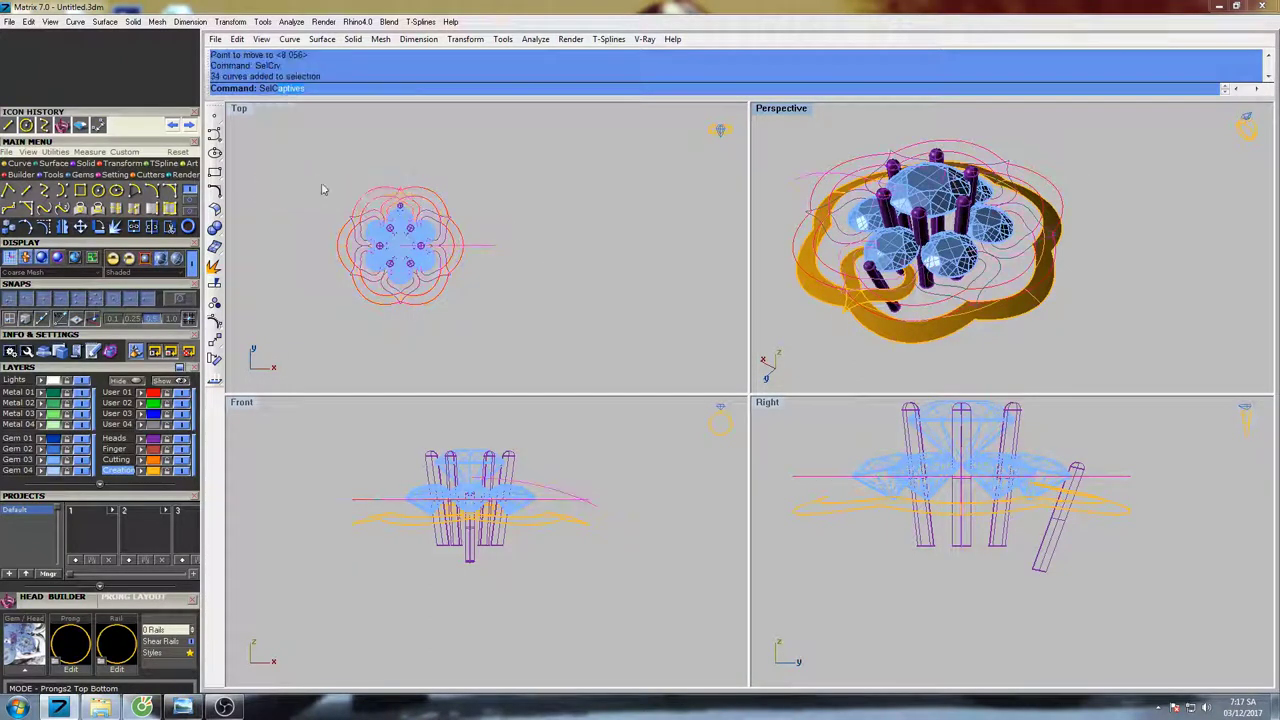
{"action": "right_click_drag", "start_coordinate": [970, 266], "coordinate": [963, 236], "text": "shift"}
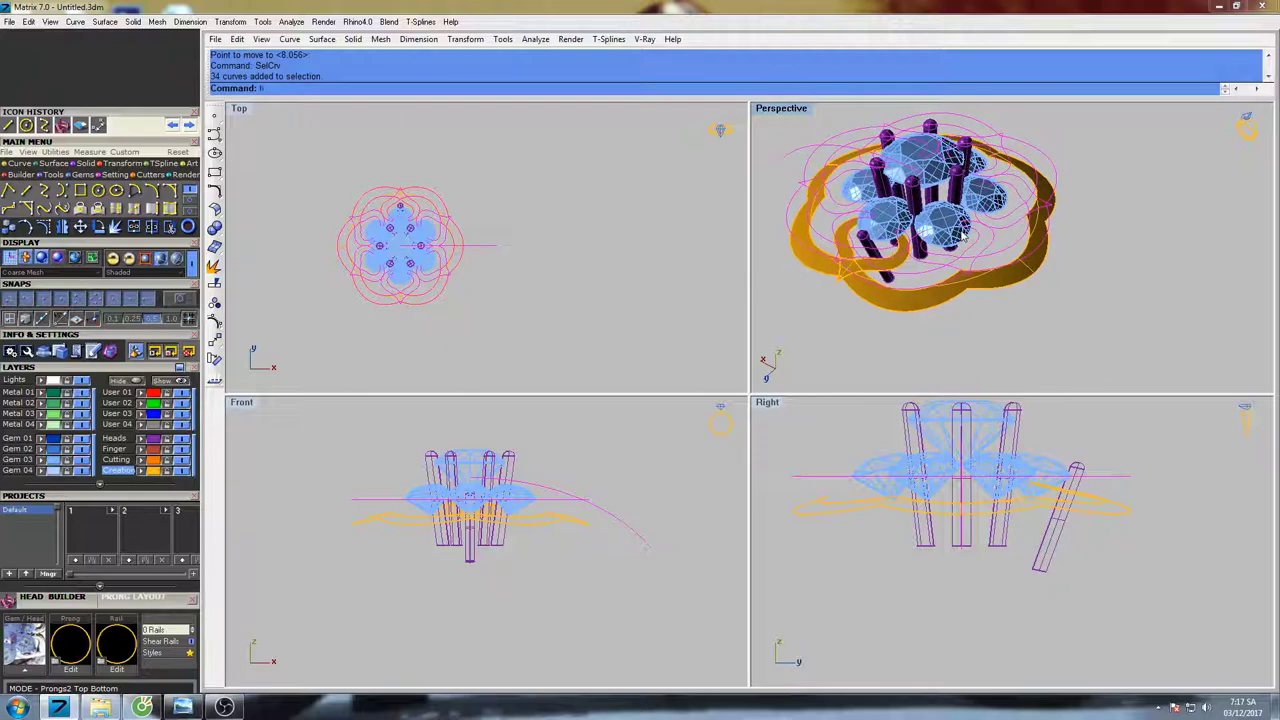
{"action": "type", "text": "Hide"}
{"action": "key", "text": "Return"}
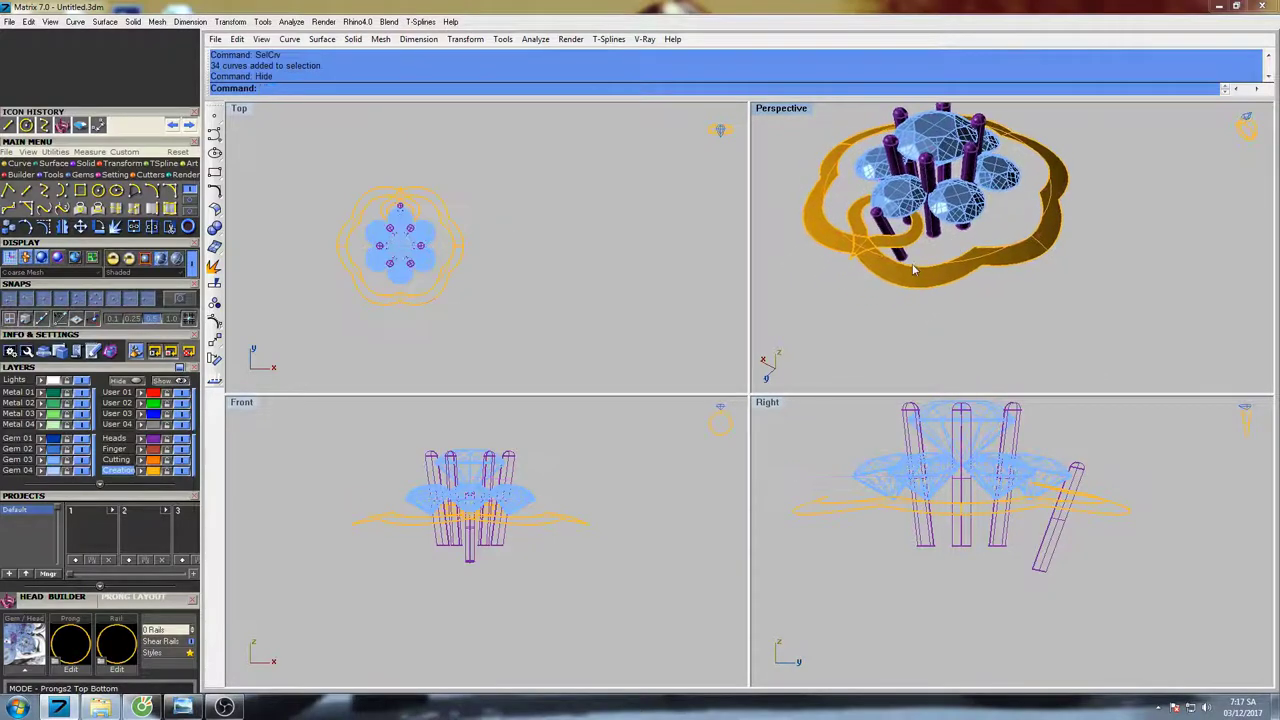
- Start a bezel in the Bezel Builder around the small outer gem beside the single tilted prong
{"action": "right_click_drag", "start_coordinate": [948, 270], "coordinate": [948, 196]}
{"action": "right_click_drag", "start_coordinate": [977, 238], "coordinate": [1002, 295]}
{"action": "scroll", "coordinate": [924, 250], "scroll_direction": "up", "scroll_amount": 4}
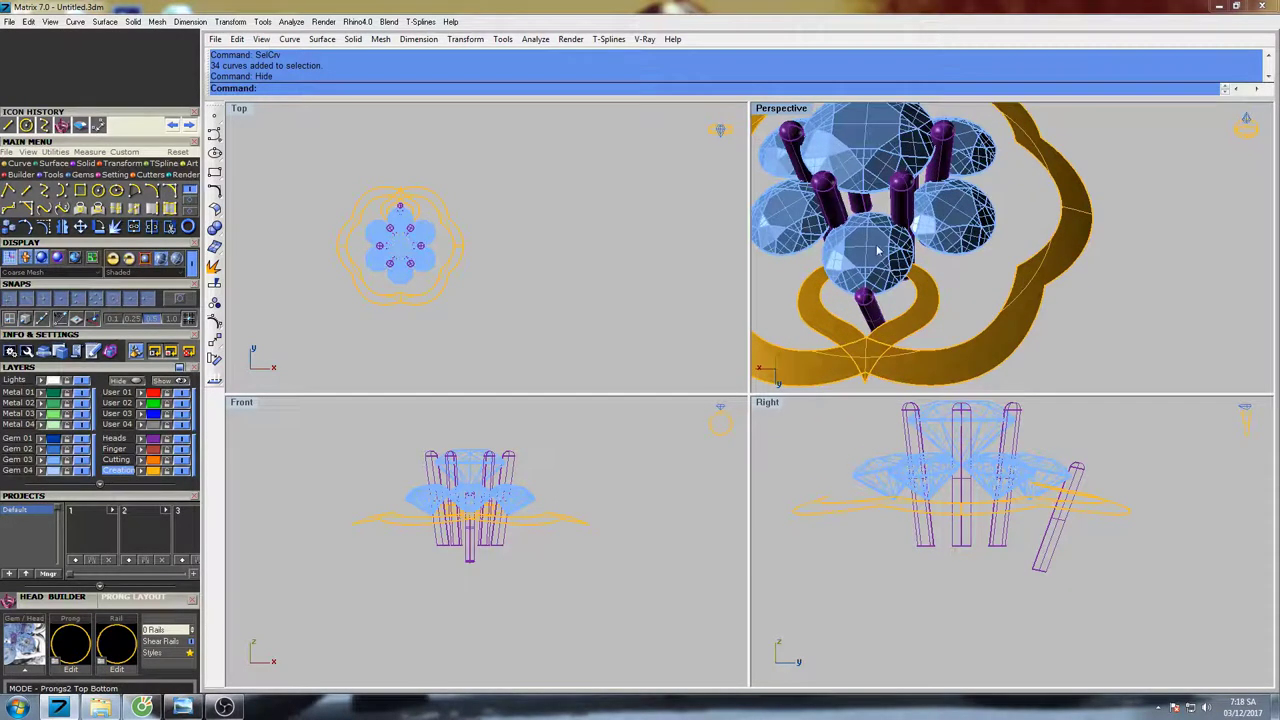
{"action": "left_click", "coordinate": [826, 261]}
{"action": "scroll", "coordinate": [851, 257], "scroll_direction": "up", "scroll_amount": 6}
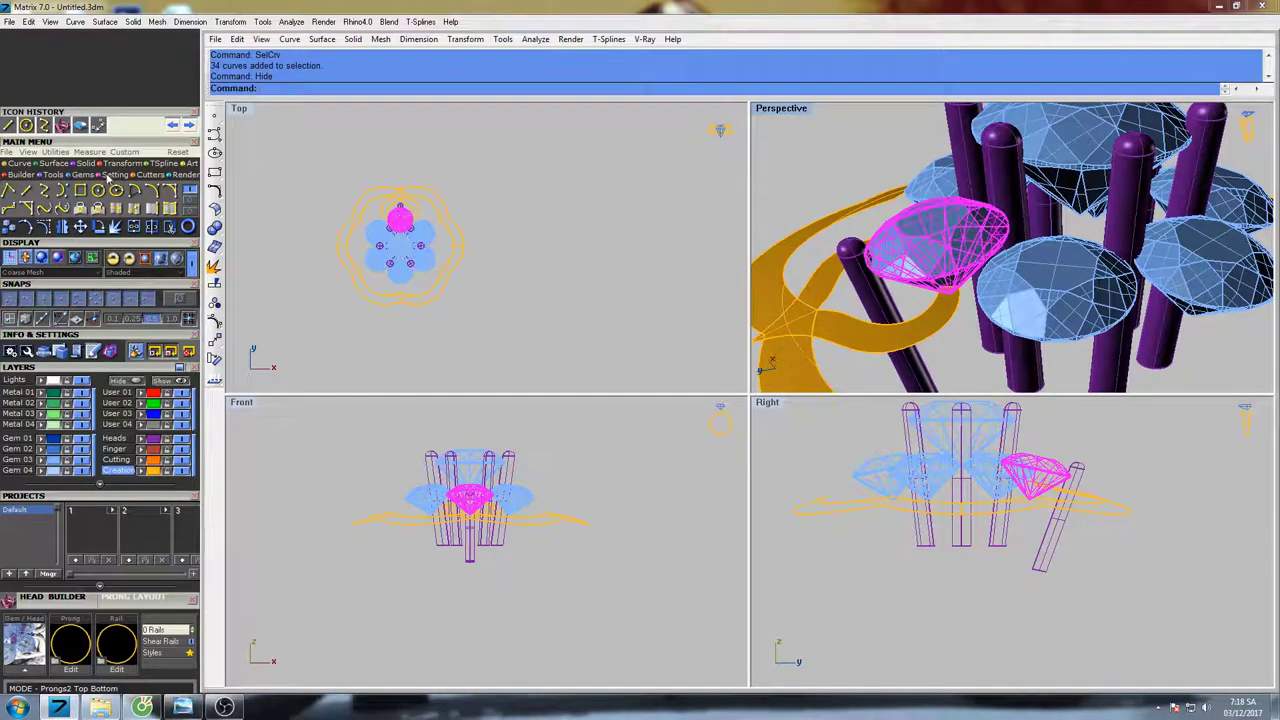
{"action": "left_click", "coordinate": [115, 177]}
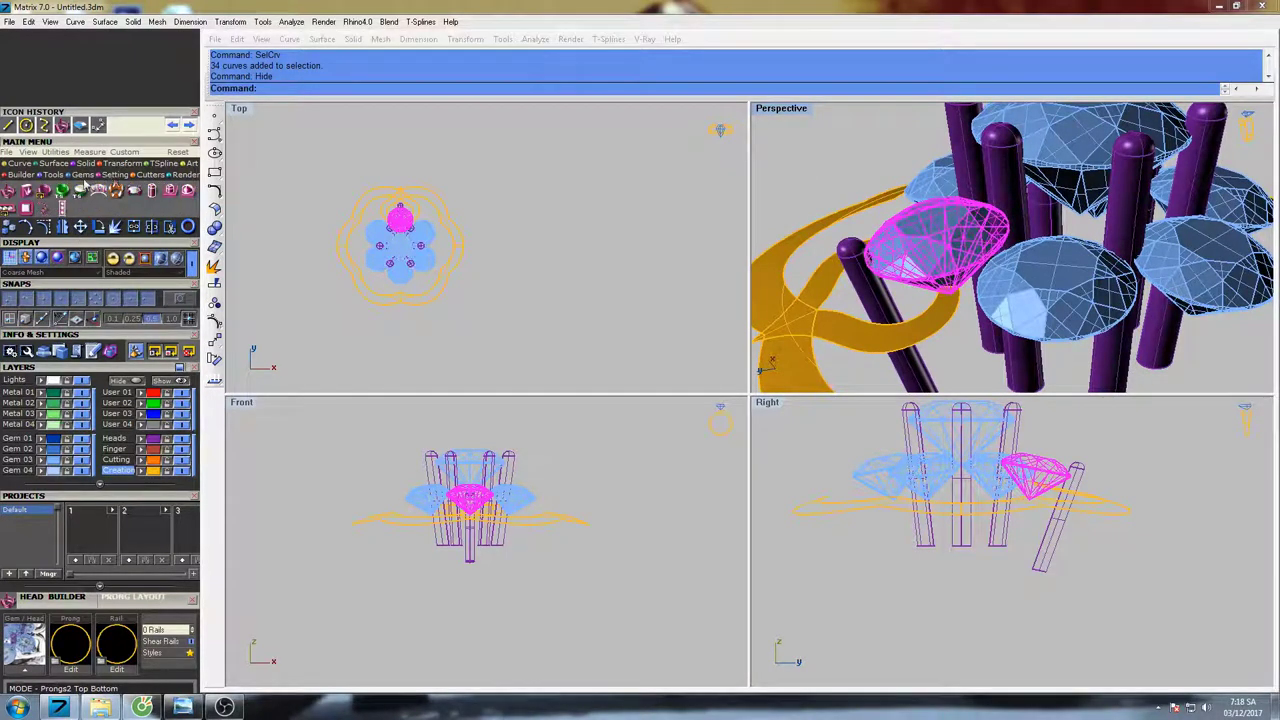
{"action": "left_click", "coordinate": [48, 192]}
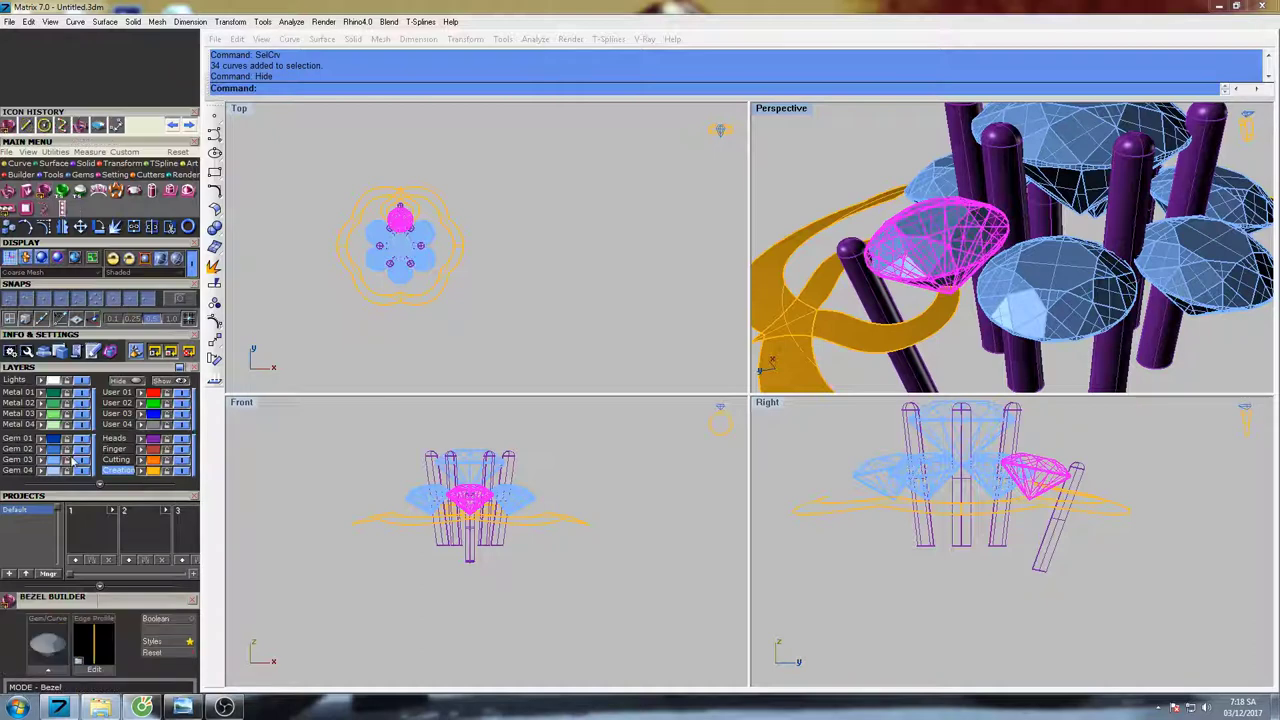
{"action": "left_click", "coordinate": [48, 672]}
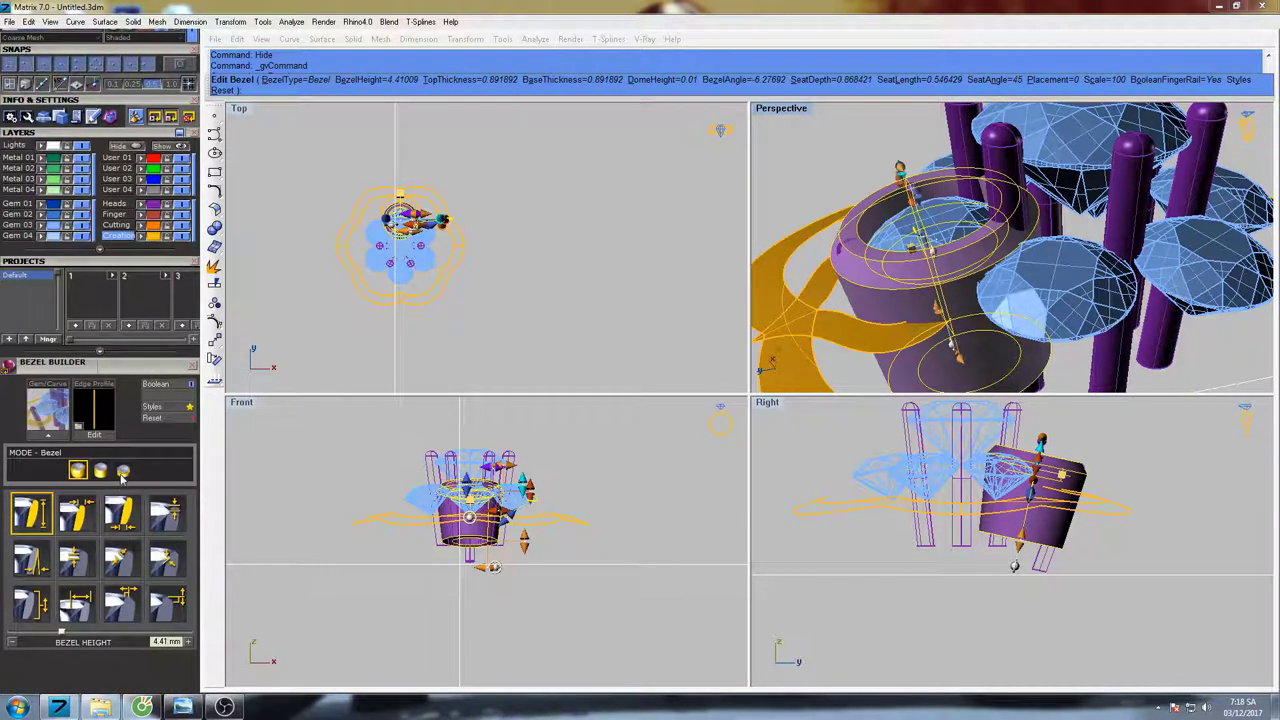
- Switch the bezel to Gallery Rail mode and apply the v601.cpt profile
{"action": "left_click", "coordinate": [123, 472]}
{"action": "left_click", "coordinate": [96, 414]}
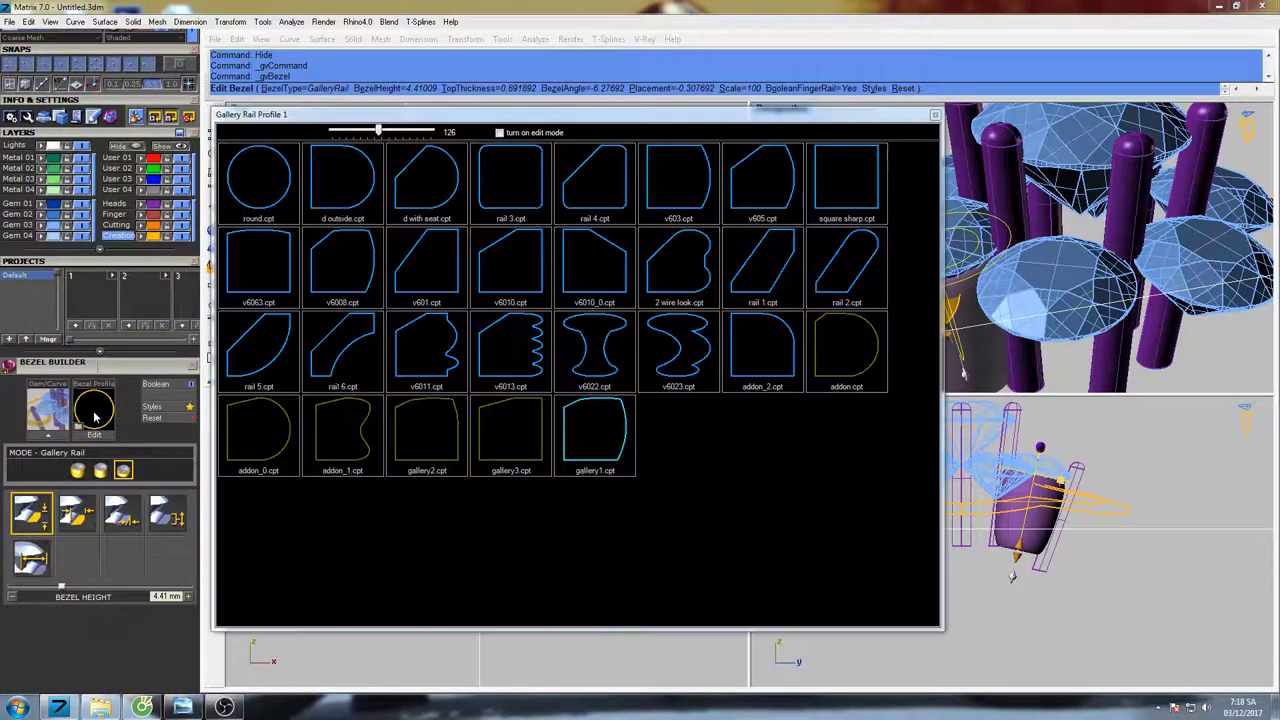
{"action": "left_click", "coordinate": [837, 188]}
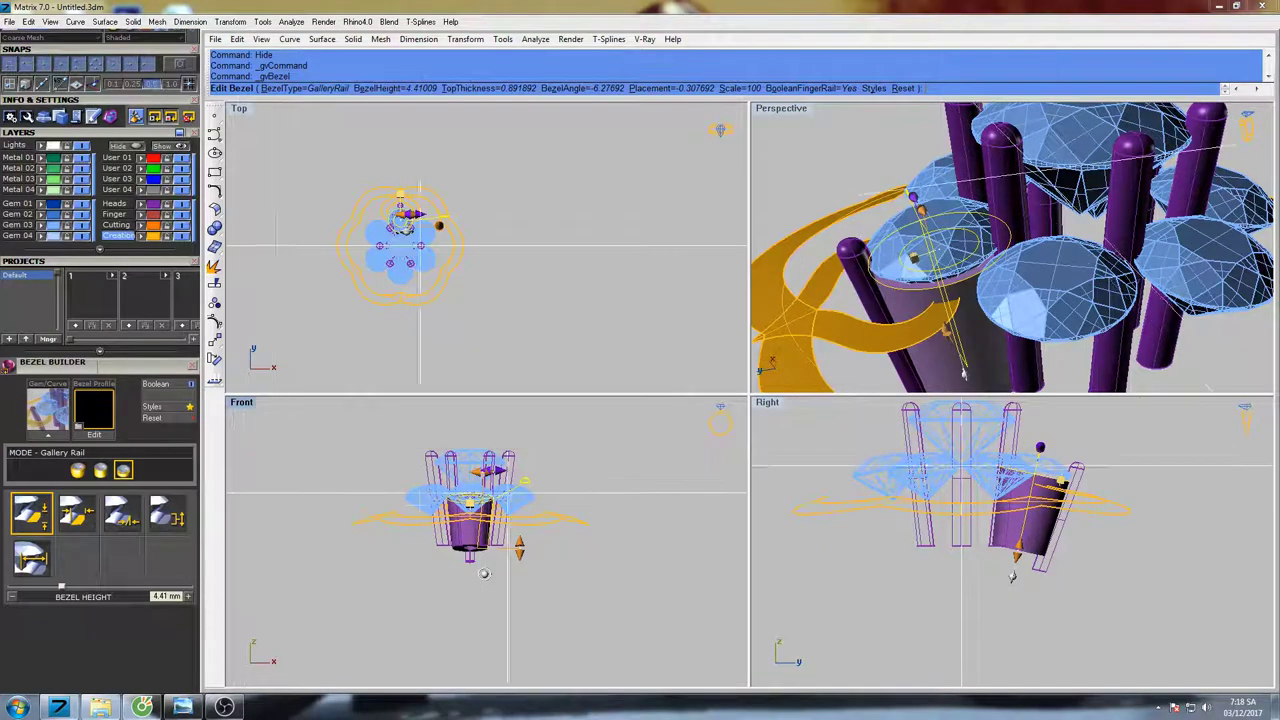
{"action": "scroll", "coordinate": [963, 374], "scroll_direction": "up", "scroll_amount": 3}
{"action": "left_click", "coordinate": [96, 414]}
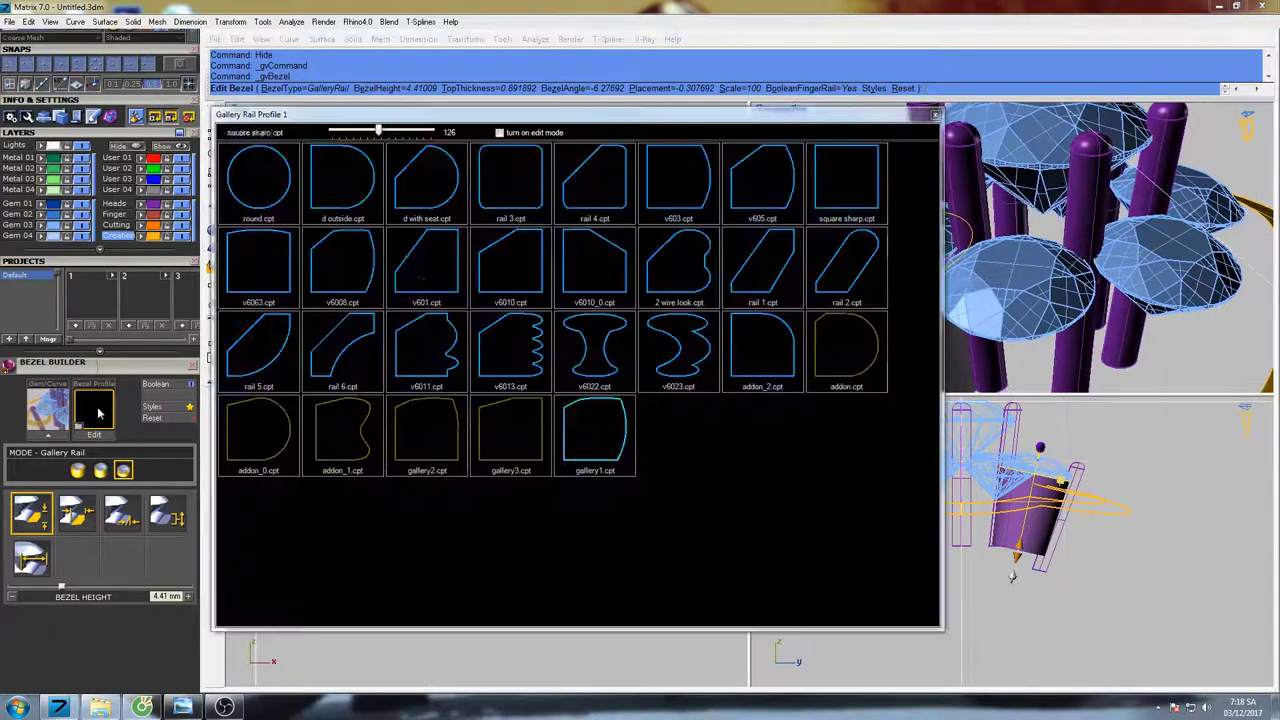
{"action": "left_click", "coordinate": [436, 259]}
{"action": "scroll", "coordinate": [928, 218], "scroll_direction": "up", "scroll_amount": 3}
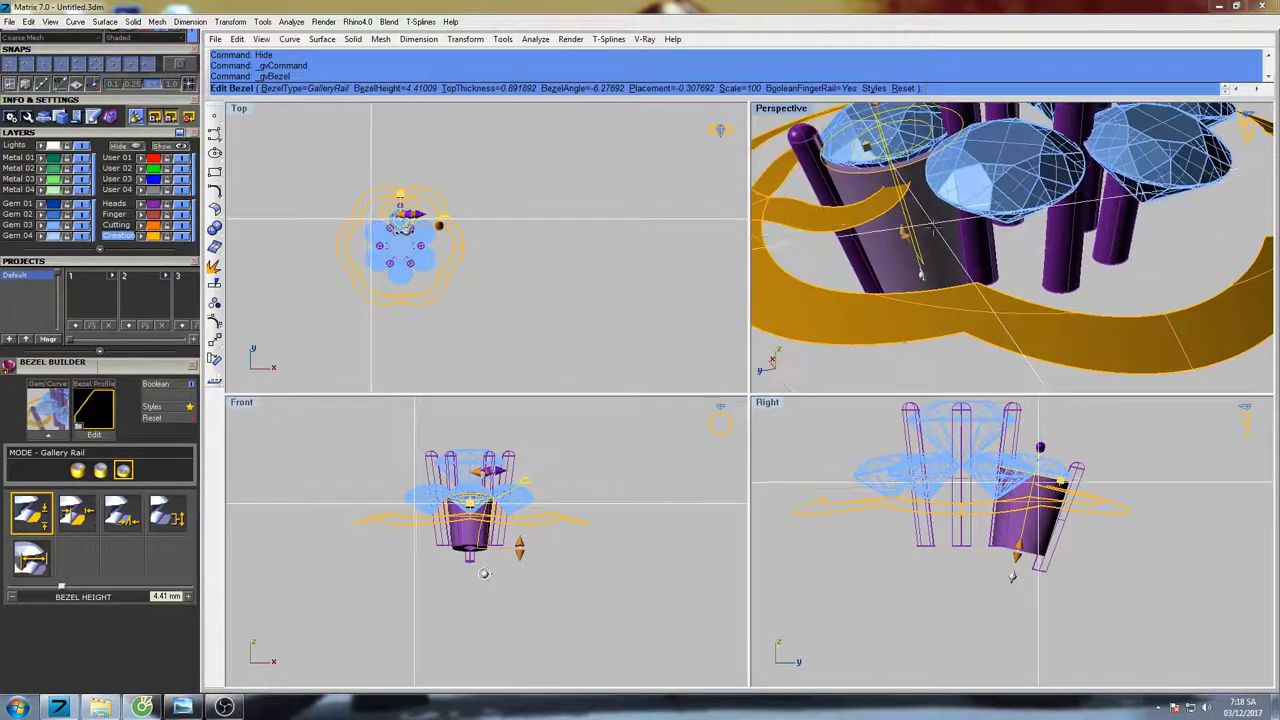
- Lower the gallery rail beneath the gem to a bezel placement of about -0.77 mm
{"action": "scroll", "coordinate": [928, 218], "scroll_direction": "up", "scroll_amount": 2}
{"action": "scroll", "coordinate": [888, 283], "scroll_direction": "up", "scroll_amount": 2}
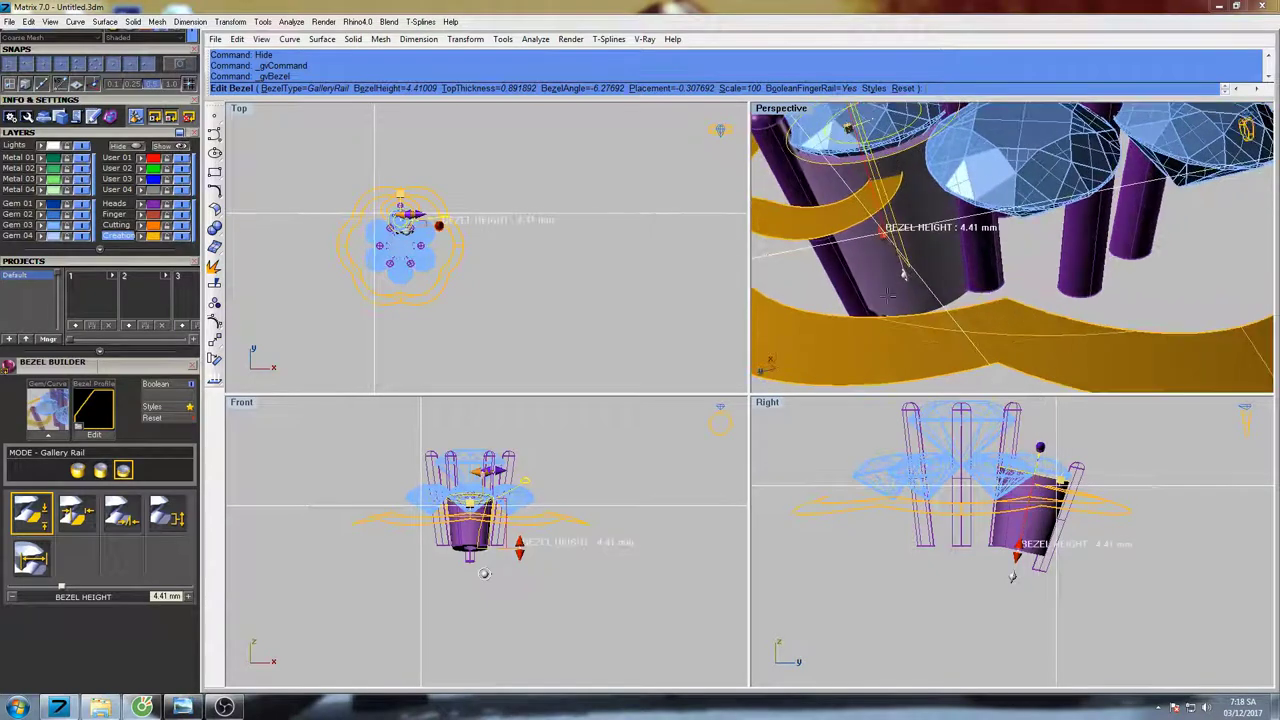
{"action": "right_click_drag", "start_coordinate": [886, 282], "coordinate": [886, 267]}
{"action": "left_click_drag", "start_coordinate": [862, 239], "coordinate": [868, 268]}
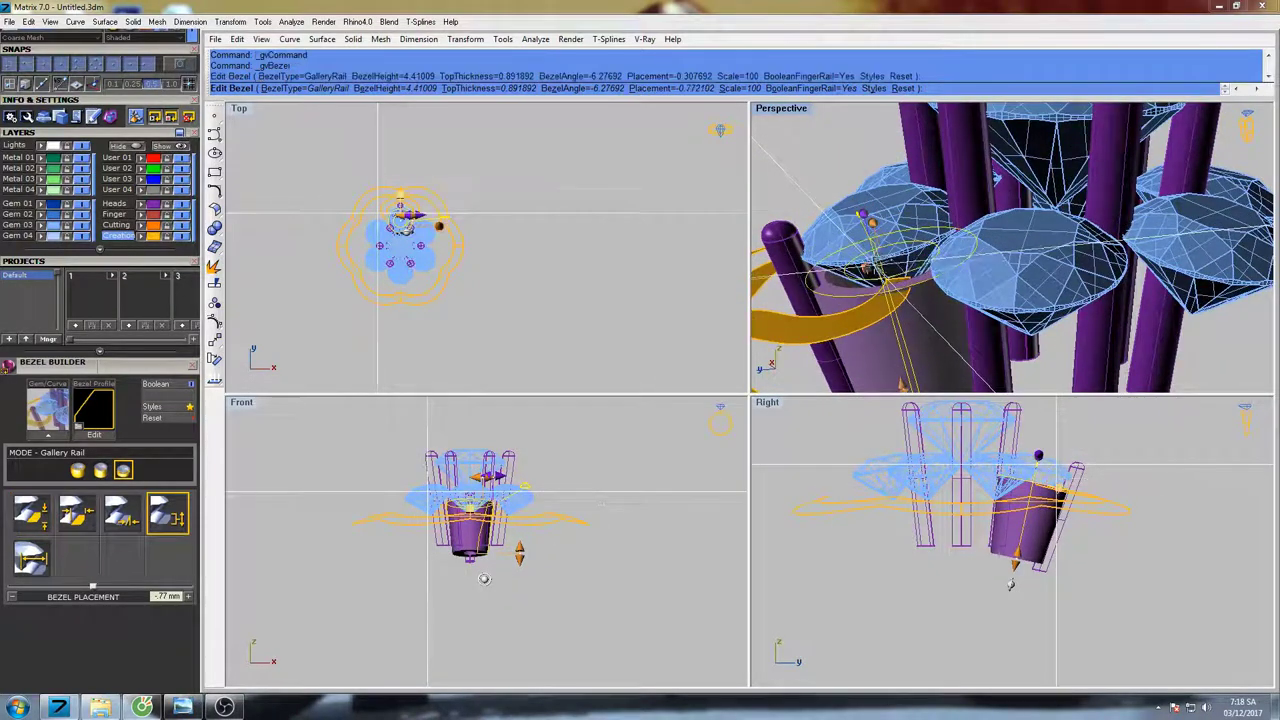
- Shorten the gallery rail under the outer gem to a bezel height of about 1.28 mm
{"action": "right_click_drag", "start_coordinate": [937, 328], "coordinate": [914, 211], "text": "shift"}
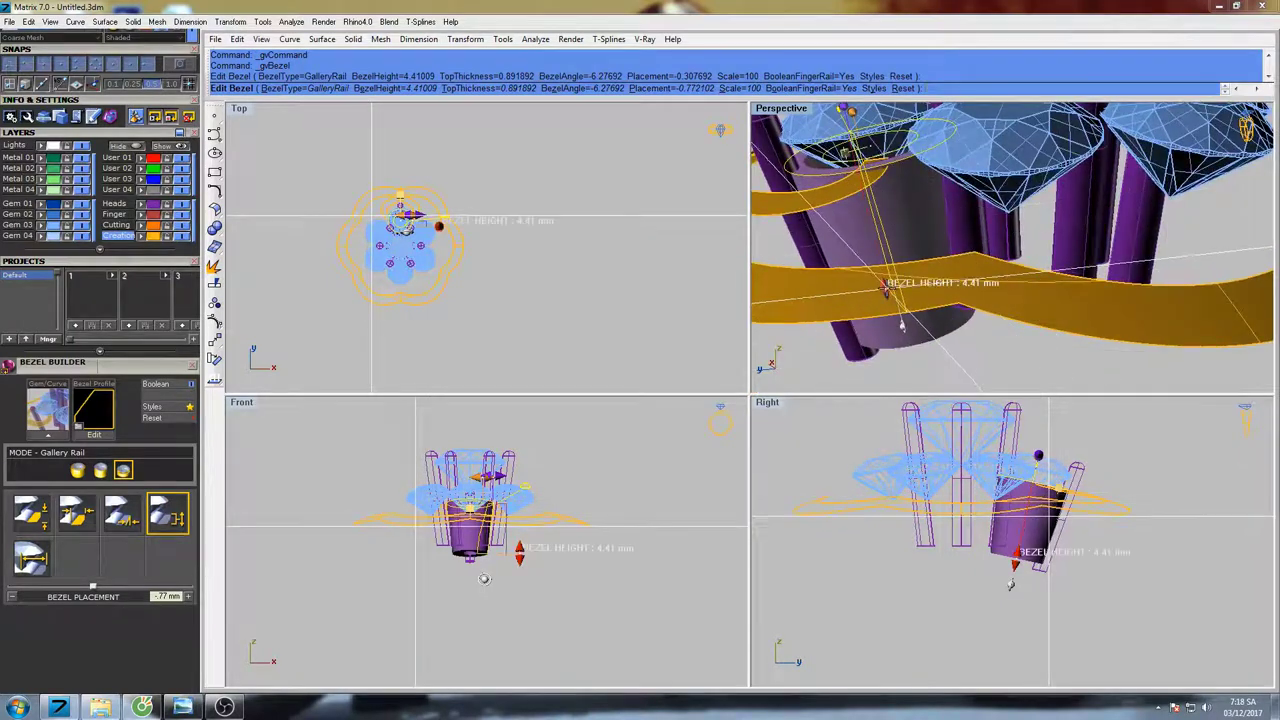
{"action": "left_click_drag", "start_coordinate": [886, 289], "coordinate": [838, 187]}
{"action": "right_click_drag", "start_coordinate": [837, 205], "coordinate": [864, 207]}
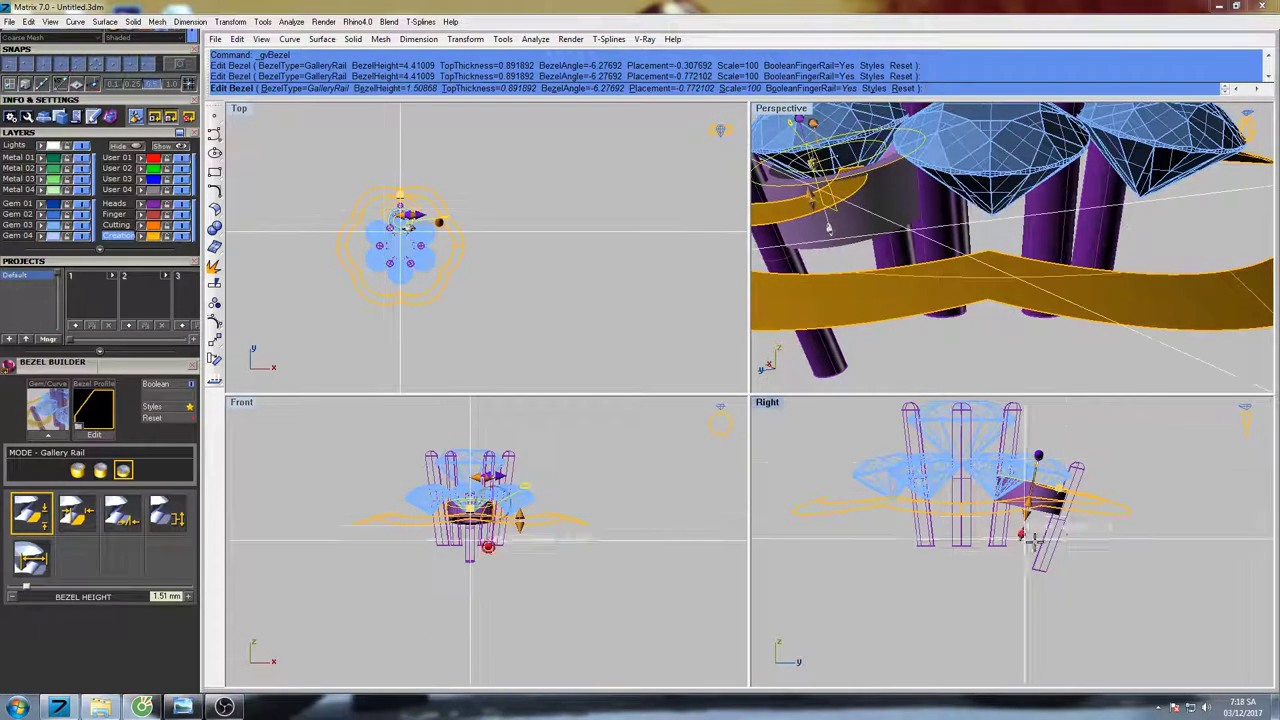
{"action": "right_click_drag", "start_coordinate": [1028, 538], "coordinate": [972, 528]}
{"action": "scroll", "coordinate": [973, 500], "scroll_direction": "up", "scroll_amount": 5}
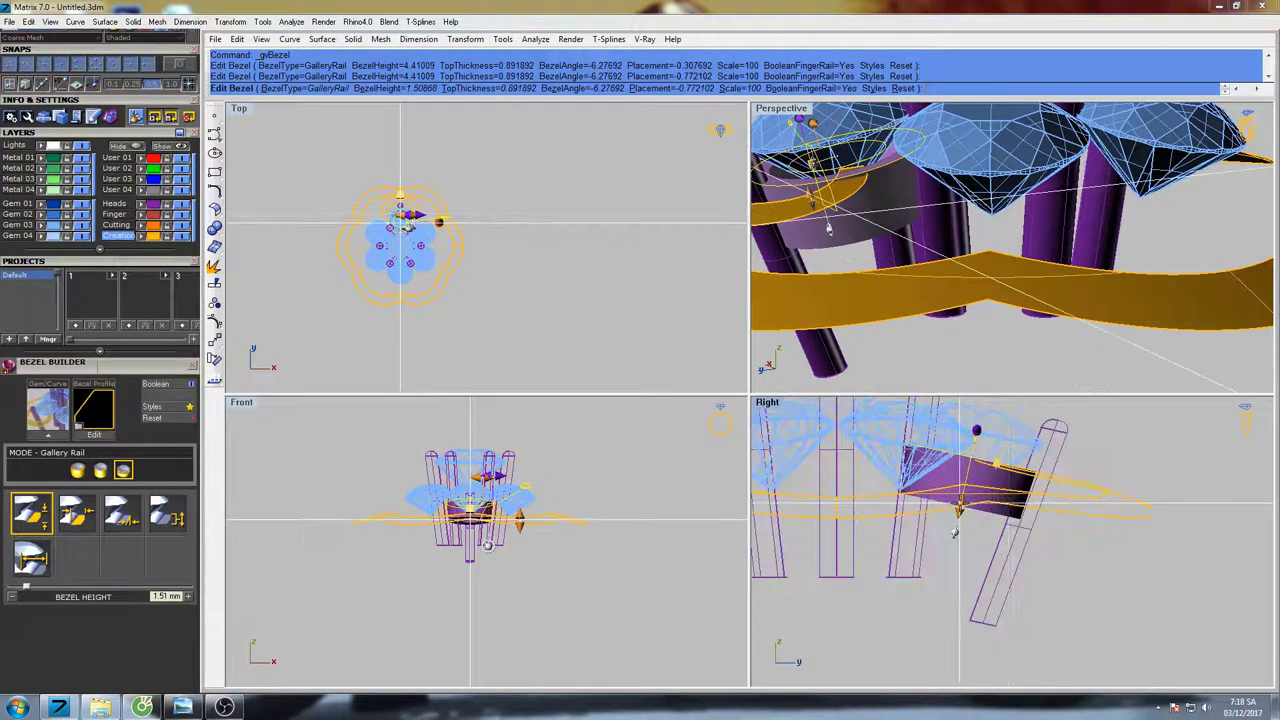
{"action": "left_click_drag", "start_coordinate": [958, 499], "coordinate": [955, 524]}
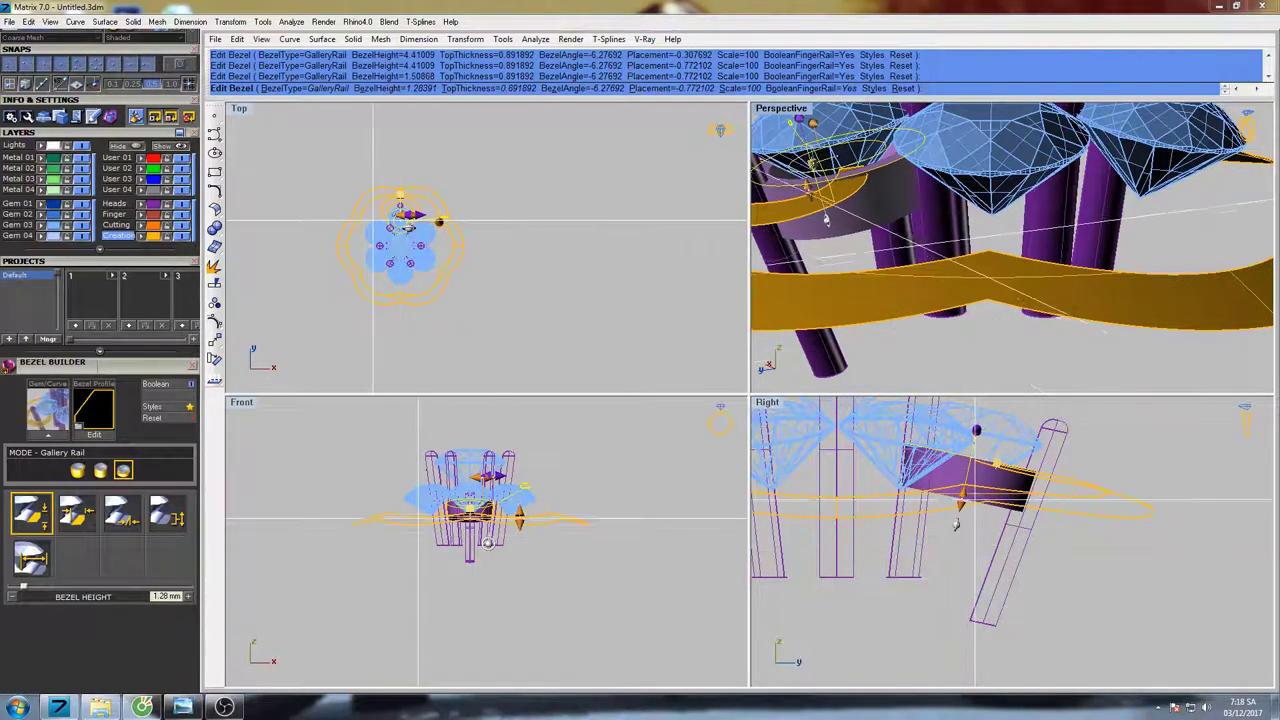
- Reduce the gallery rail's top thickness to about 0.56 mm and finish building the bezel
{"action": "mouse_move", "coordinate": [880, 254]}
{"action": "right_mouse_down"}
{"action": "mouse_move", "coordinate": [888, 286]}
{"action": "mouse_move", "coordinate": [900, 280]}
{"action": "mouse_move", "coordinate": [877, 265]}
{"action": "mouse_move", "coordinate": [923, 255]}
{"action": "mouse_move", "coordinate": [905, 250]}
{"action": "right_mouse_up"}
{"action": "scroll", "coordinate": [897, 280], "scroll_direction": "down", "scroll_amount": 3}
{"action": "scroll", "coordinate": [878, 266], "scroll_direction": "up", "scroll_amount": 4}
{"action": "left_click", "coordinate": [856, 172]}
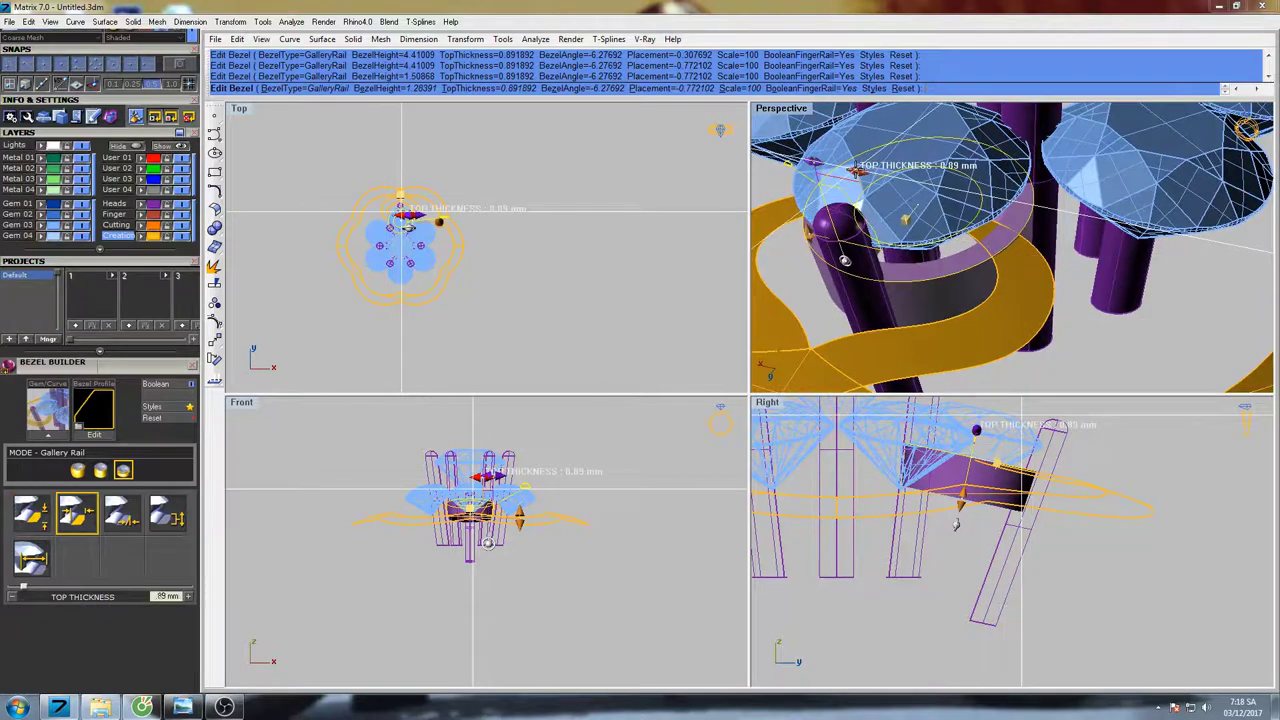
{"action": "left_click_drag", "start_coordinate": [857, 172], "coordinate": [839, 169]}
{"action": "right_click_drag", "start_coordinate": [940, 258], "coordinate": [968, 312]}
{"action": "right_click", "coordinate": [932, 299]}
- Select the petal and scalloped rim surfaces and move both down about 0.1 mm in the Right view
{"action": "scroll", "coordinate": [932, 295], "scroll_direction": "down", "scroll_amount": 6}
{"action": "right_click_drag", "start_coordinate": [958, 330], "coordinate": [906, 331]}
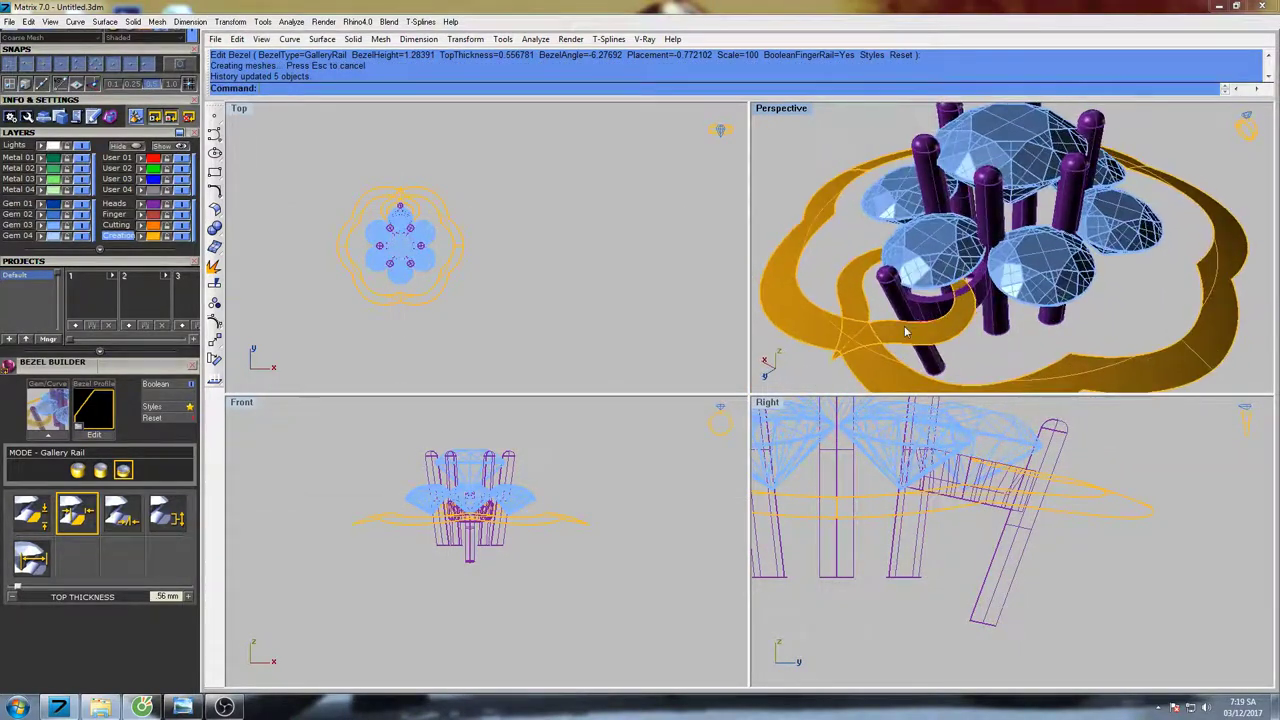
{"action": "left_click", "coordinate": [906, 331]}
{"action": "left_click", "coordinate": [801, 315], "text": "shift"}
{"action": "right_click_drag", "start_coordinate": [953, 522], "coordinate": [995, 535]}
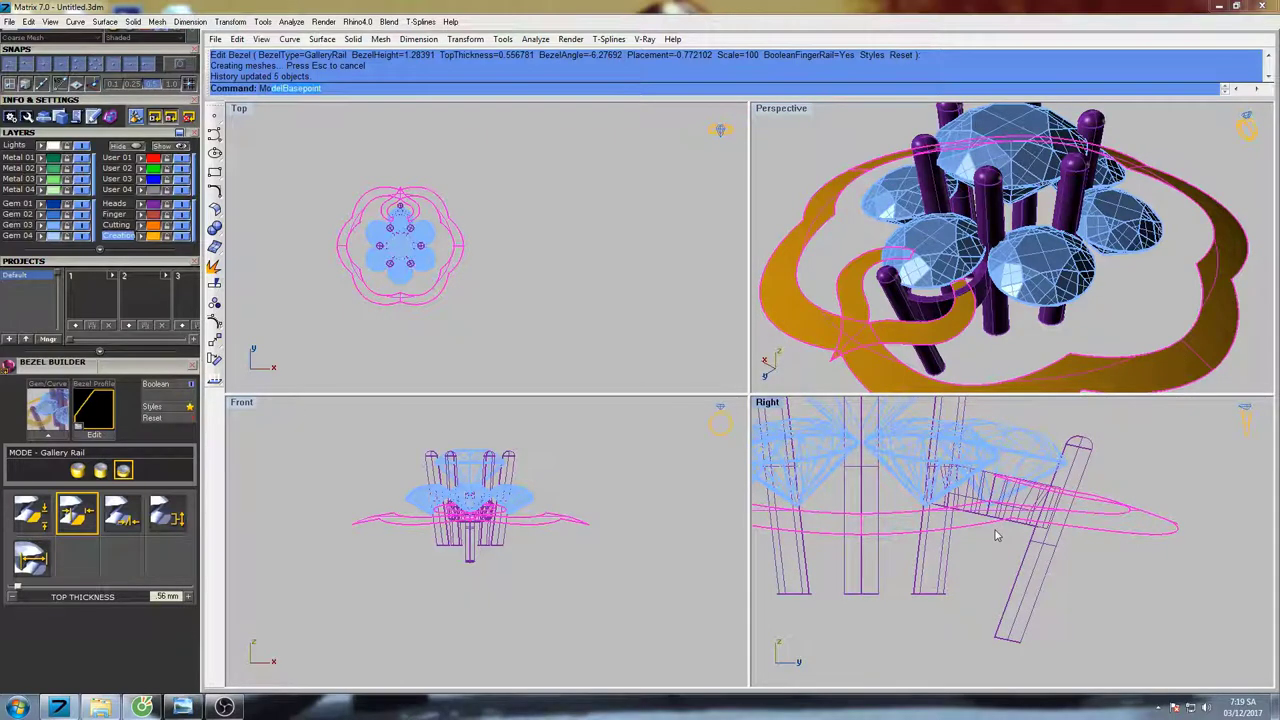
{"action": "type", "text": "ove"}
{"action": "key", "text": "Return"}
{"action": "left_click", "coordinate": [1034, 444]}
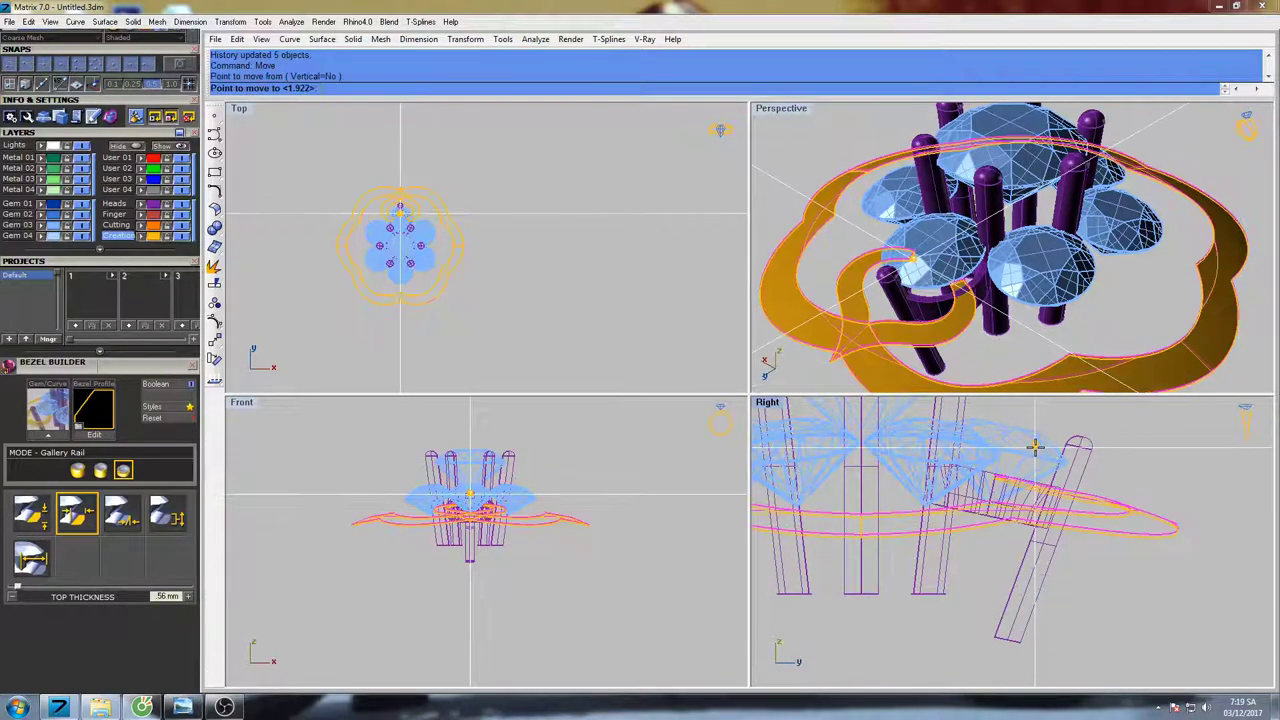
{"action": "left_click", "coordinate": [1036, 447]}
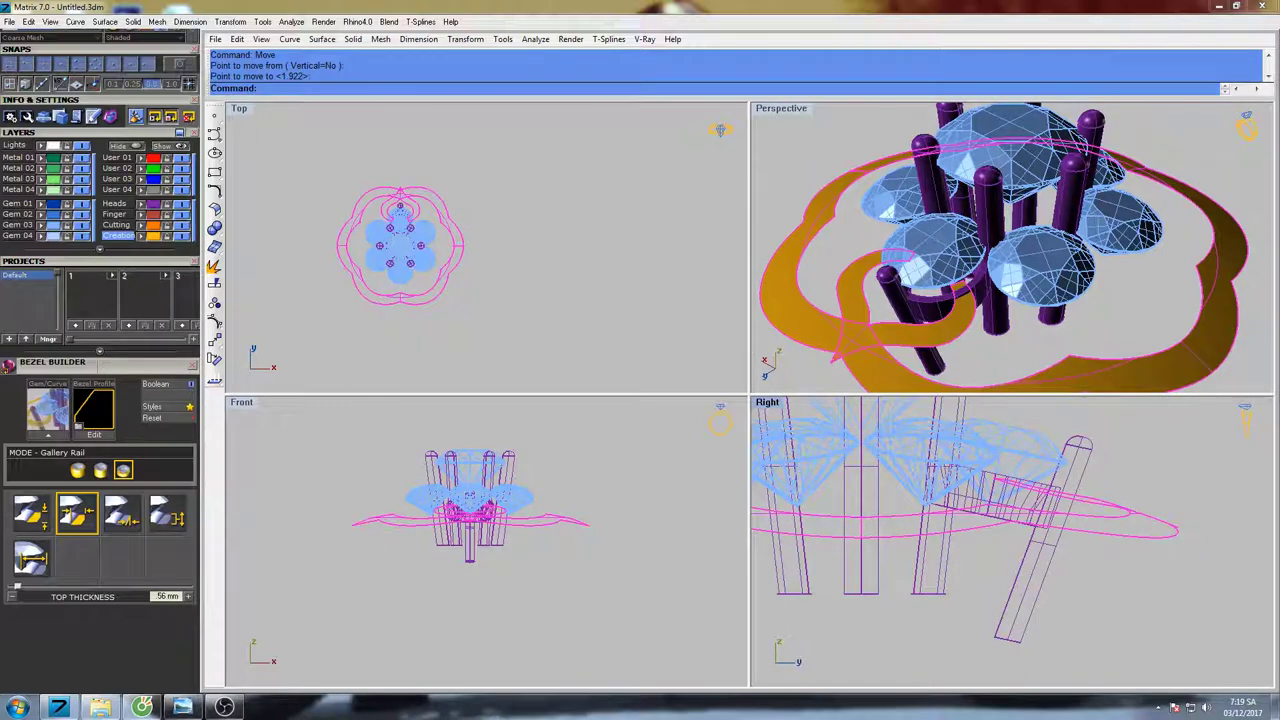
- Deselect the petal surface and move only the scalloped rim surface further down, away from the petal
{"action": "left_click", "coordinate": [815, 336]}
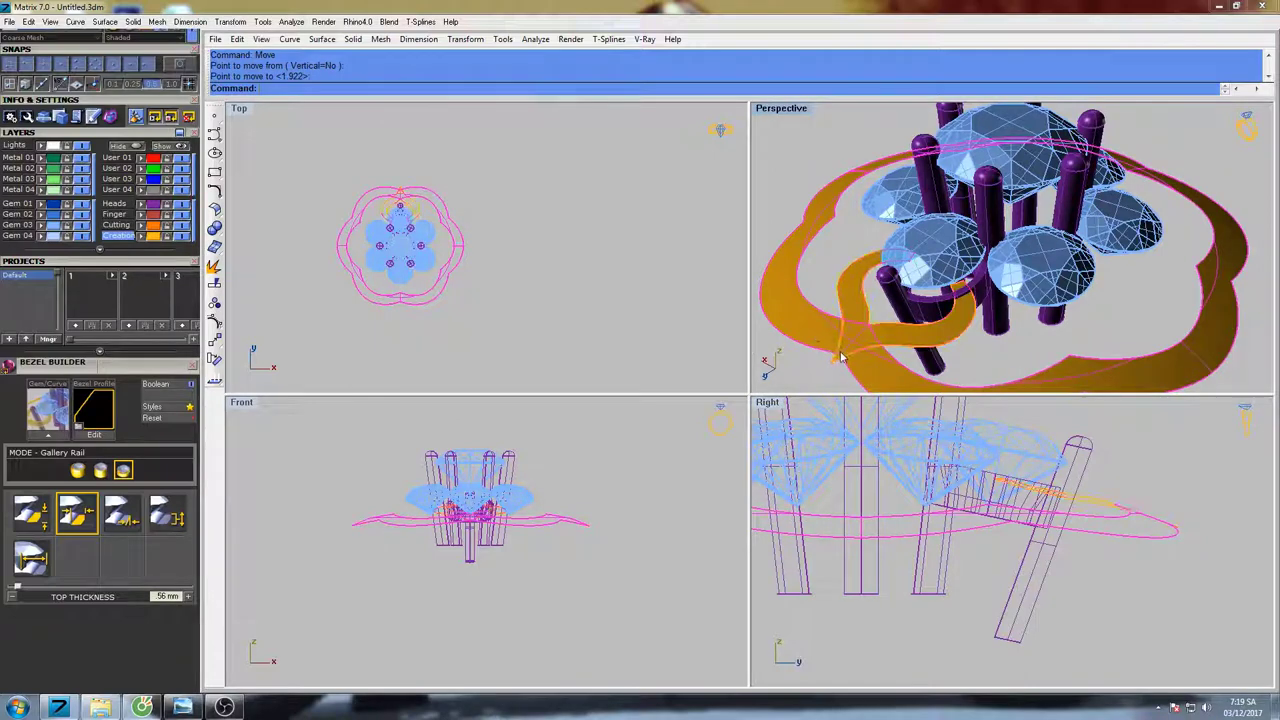
{"action": "right_click", "coordinate": [1022, 486]}
{"action": "left_click", "coordinate": [1020, 457]}
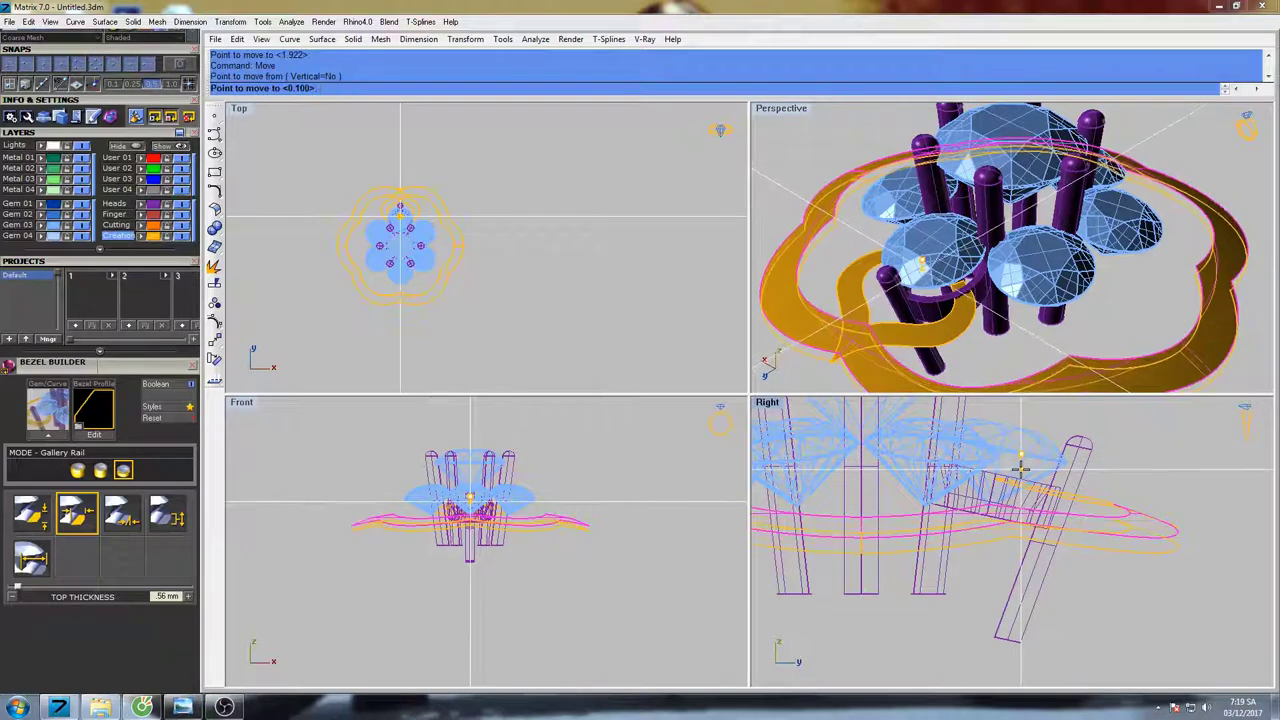
{"action": "left_click", "coordinate": [1018, 480]}
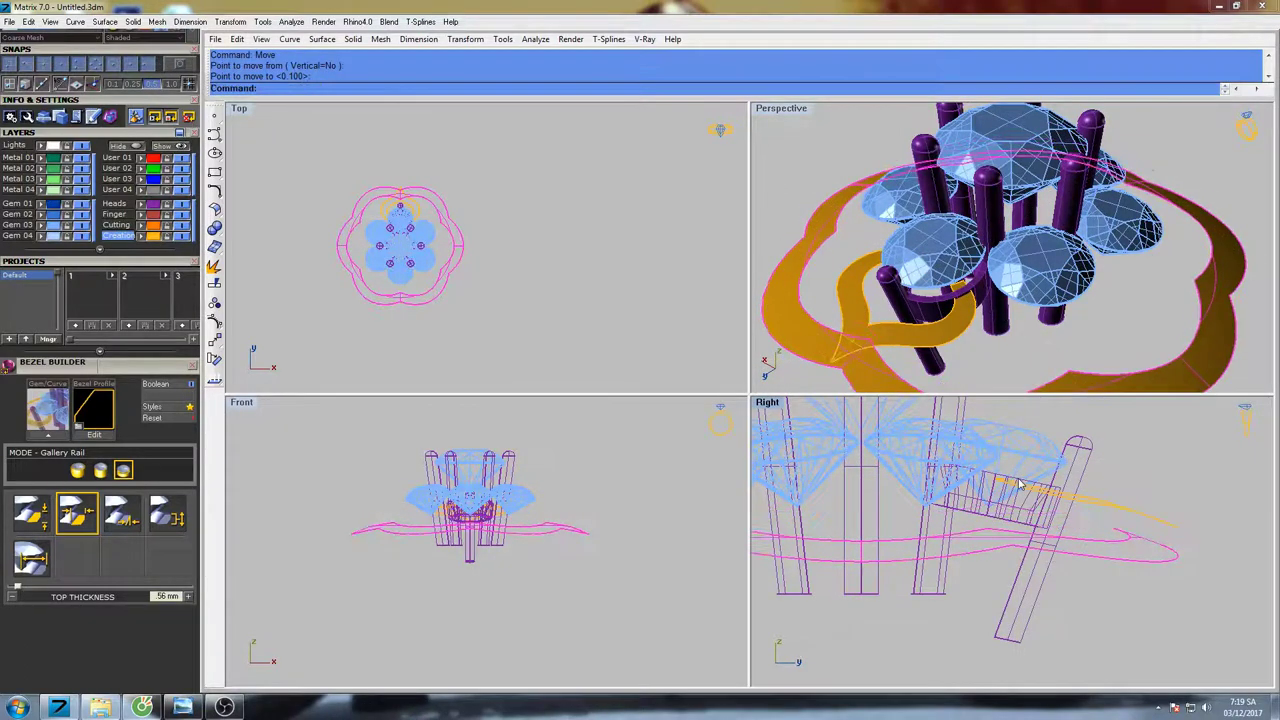
- Move the scalloped rim surface slightly further down in the Right view and deselect it
{"action": "right_click_drag", "start_coordinate": [1019, 509], "coordinate": [1029, 481]}
{"action": "right_click", "coordinate": [1031, 466]}
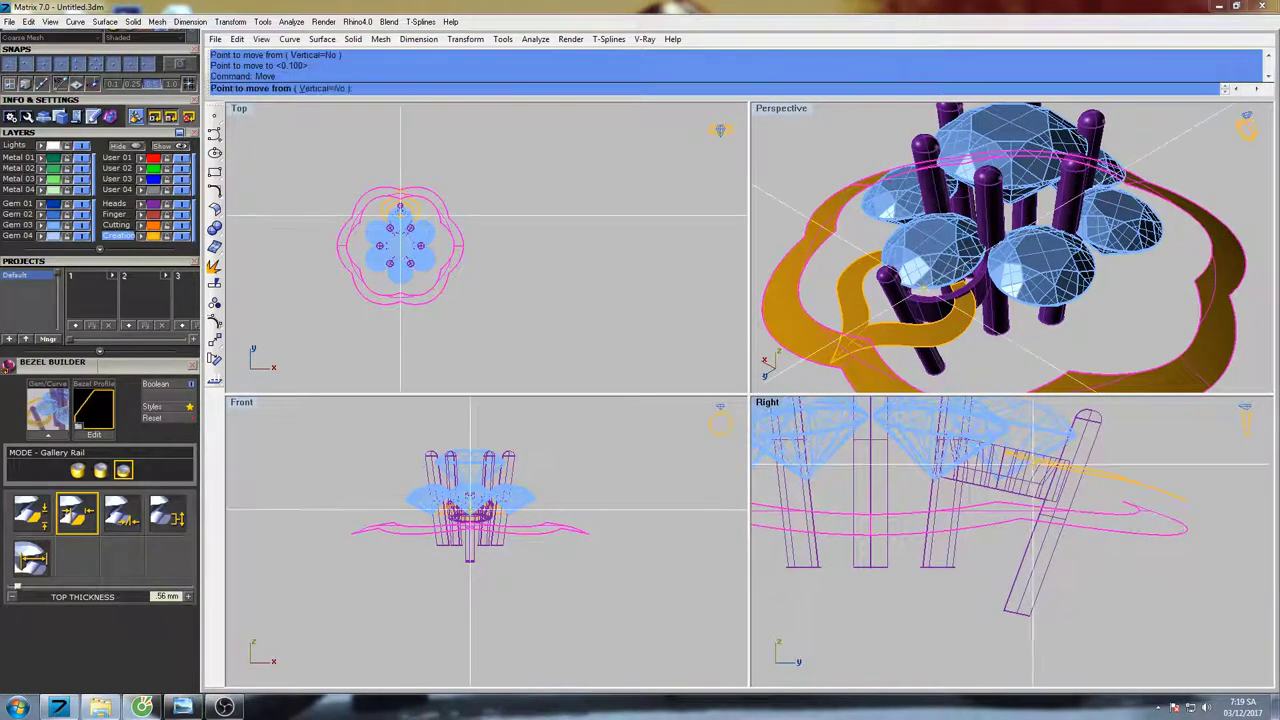
{"action": "left_click", "coordinate": [1034, 462]}
{"action": "left_click", "coordinate": [1034, 468]}
{"action": "scroll", "coordinate": [1035, 473], "scroll_direction": "down", "scroll_amount": 2}
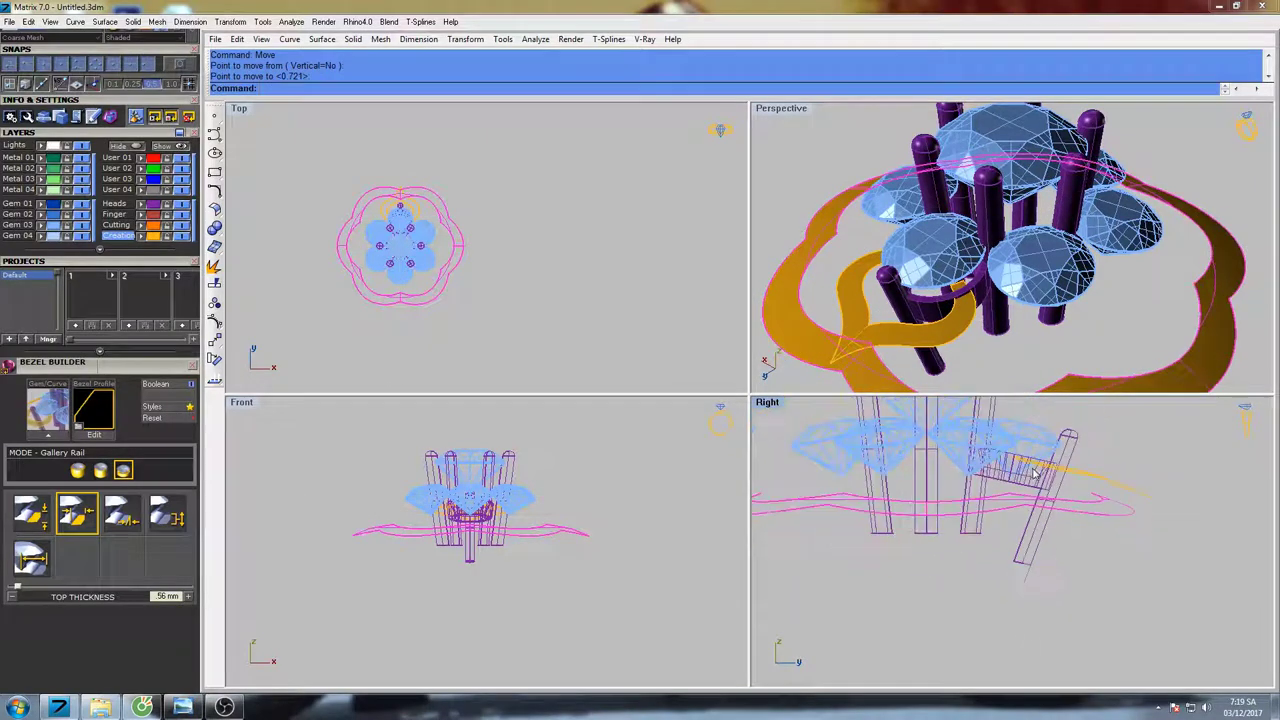
{"action": "right_click_drag", "start_coordinate": [987, 381], "coordinate": [985, 340]}
{"action": "scroll", "coordinate": [985, 330], "scroll_direction": "down", "scroll_amount": 3}
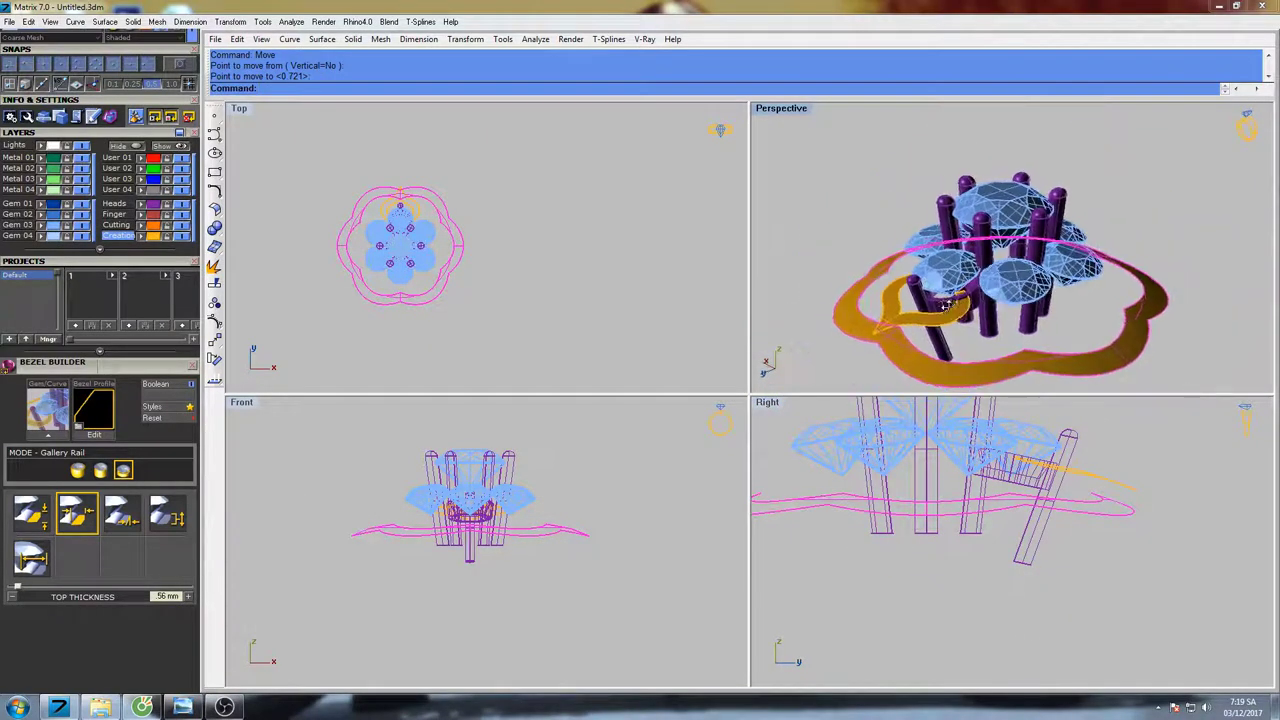
{"action": "left_click", "coordinate": [1115, 328]}
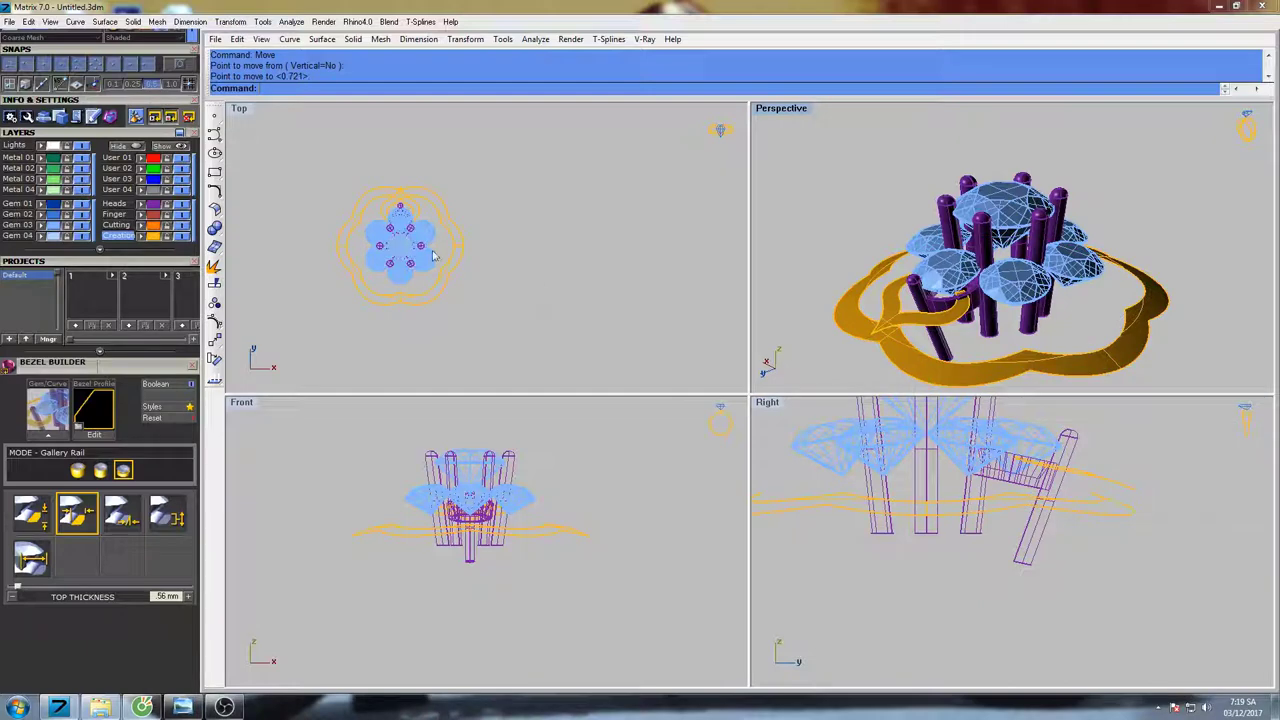
{"action": "right_click_drag", "start_coordinate": [434, 256], "coordinate": [477, 246]}
{"action": "right_click_drag", "start_coordinate": [603, 521], "coordinate": [616, 480]}
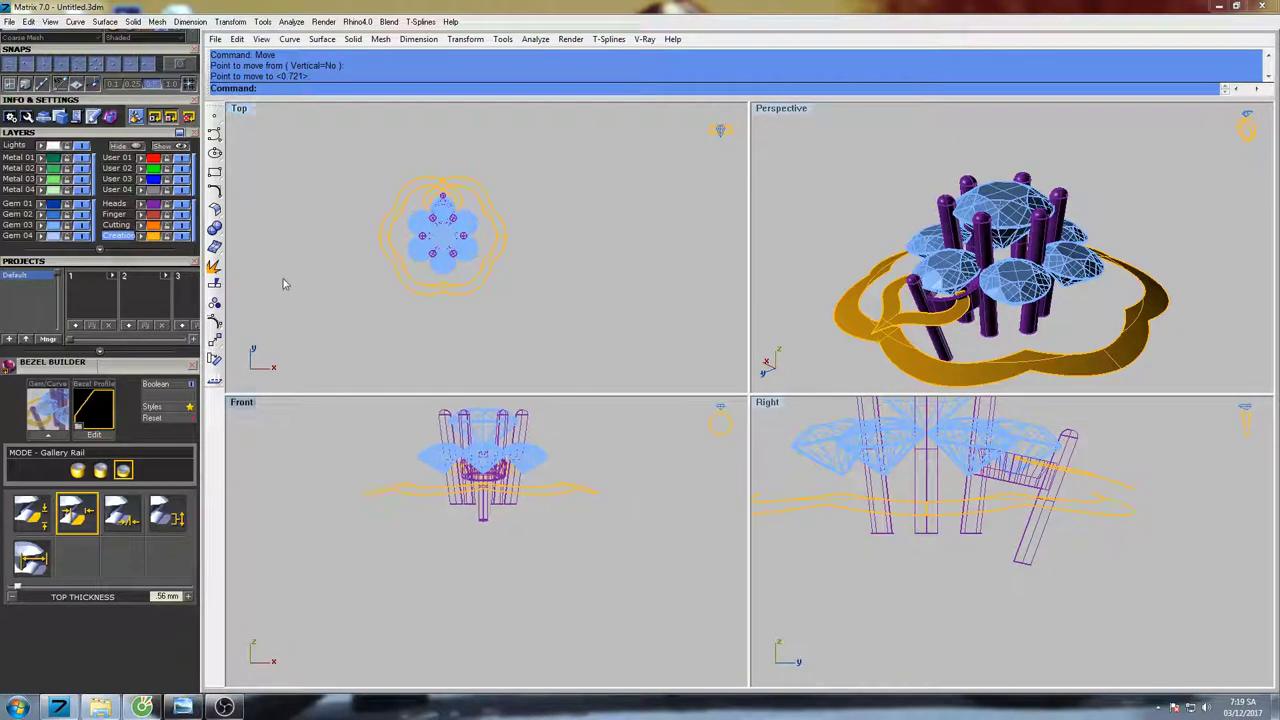
- Draw a long line from the petal's outer tip down and inward below the head in the Right view
{"action": "left_click_drag", "start_coordinate": [89, 132], "coordinate": [90, 371]}
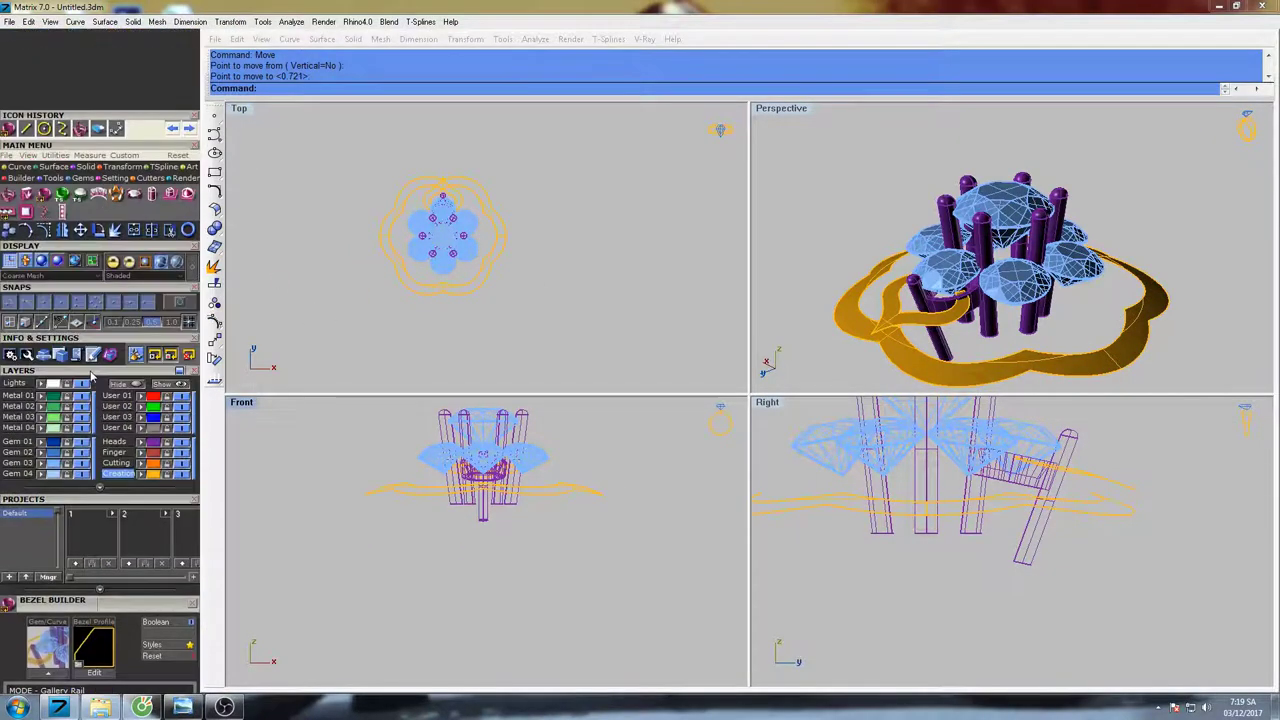
{"action": "left_click", "coordinate": [26, 128]}
{"action": "right_click_drag", "start_coordinate": [552, 491], "coordinate": [549, 474]}
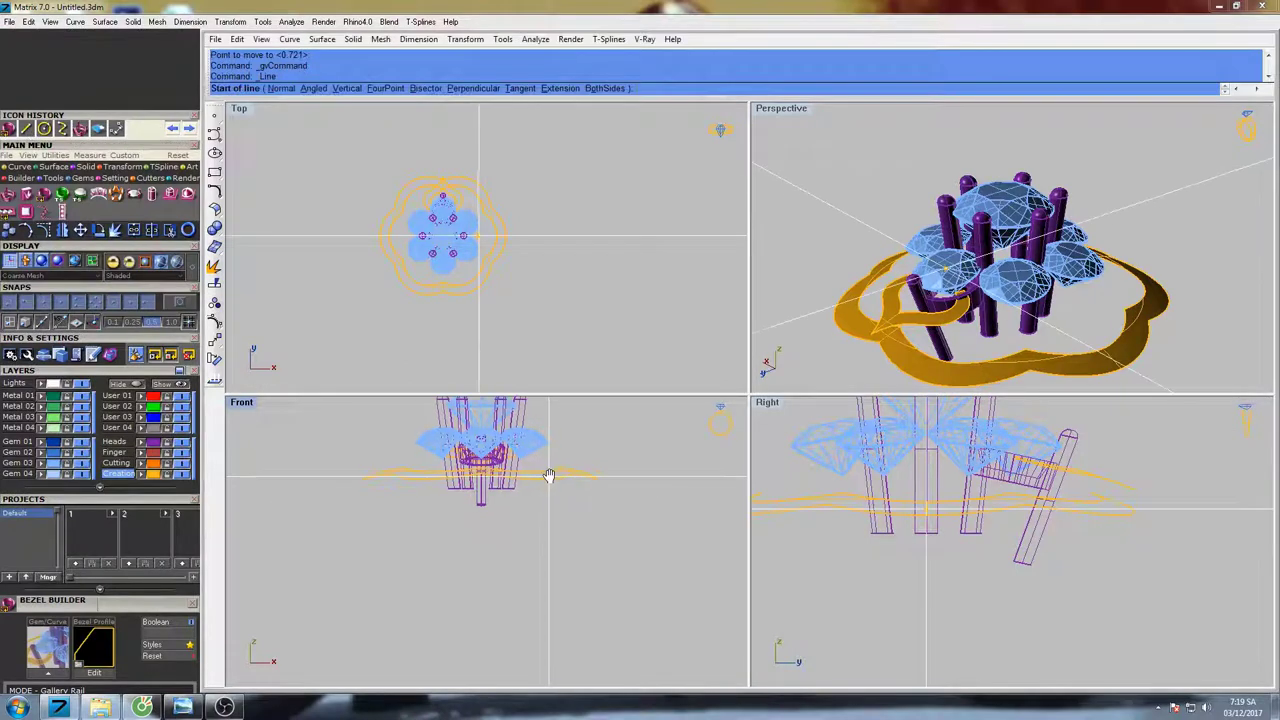
{"action": "scroll", "coordinate": [437, 174], "scroll_direction": "up", "scroll_amount": 5}
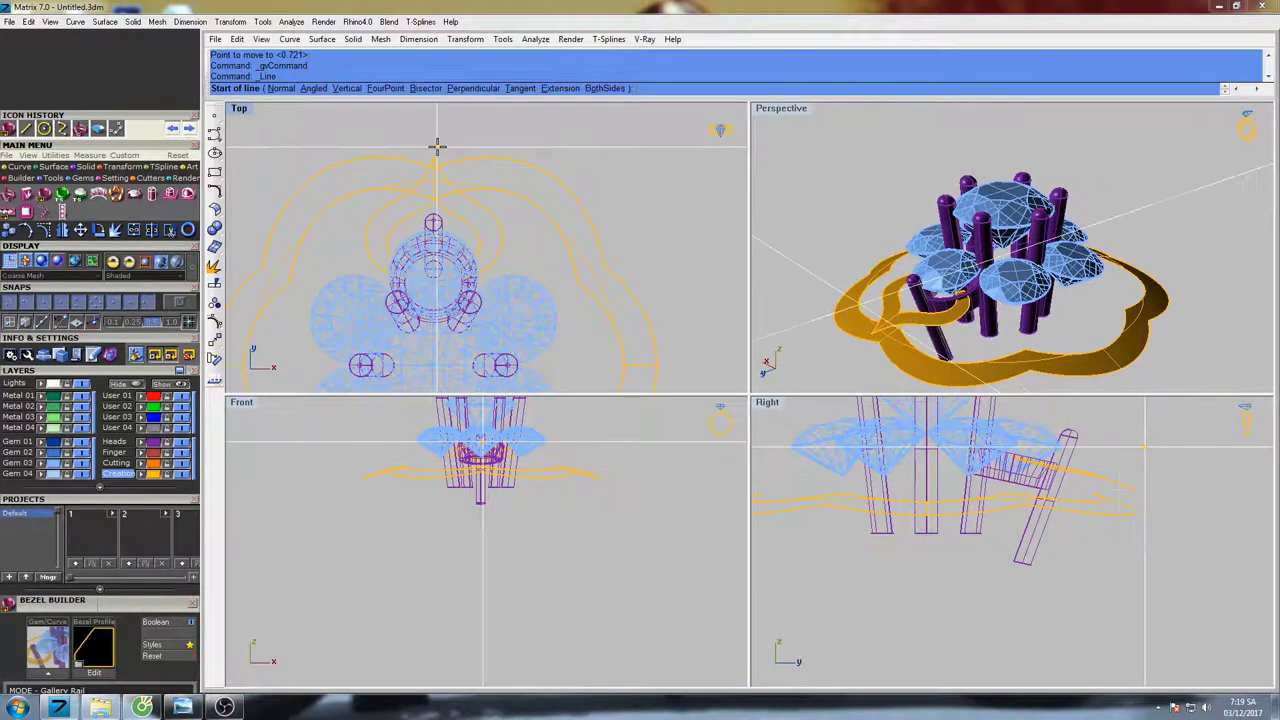
{"action": "left_click", "coordinate": [434, 157]}
{"action": "scroll", "coordinate": [909, 517], "scroll_direction": "down", "scroll_amount": 3}
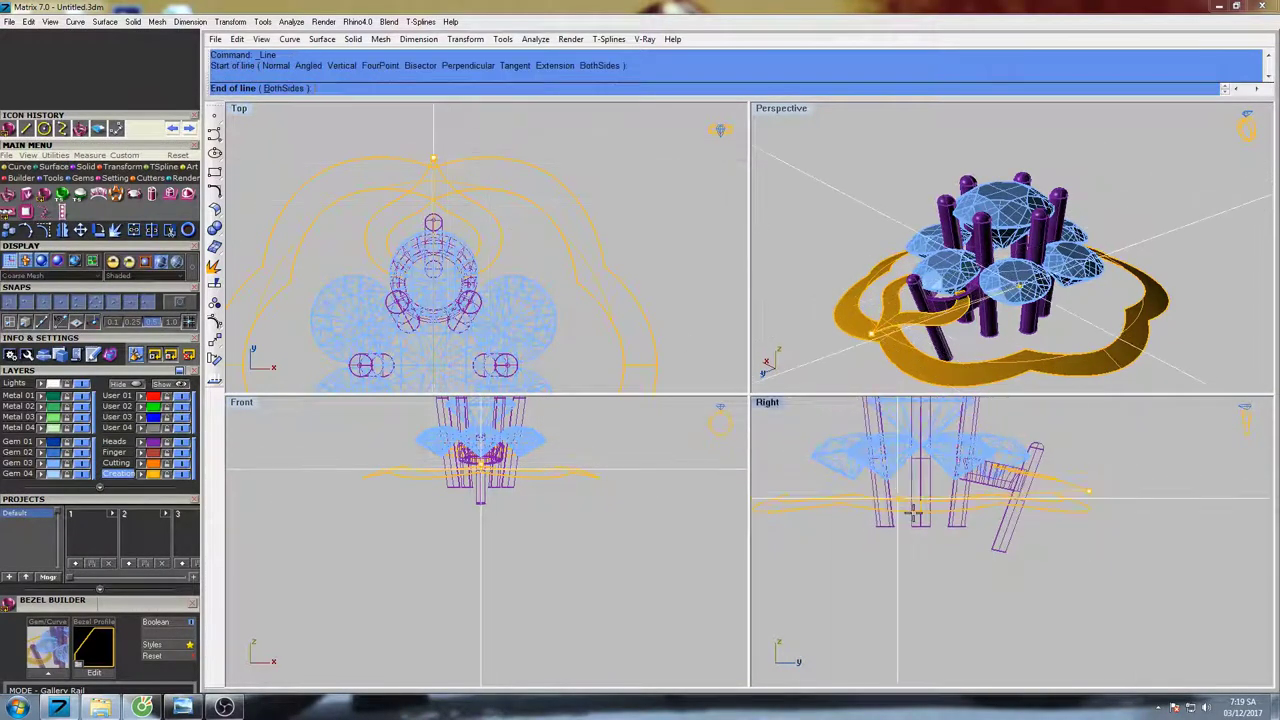
{"action": "double_click", "coordinate": [767, 402]}
{"action": "scroll", "coordinate": [767, 402], "scroll_direction": "down", "scroll_amount": 4}
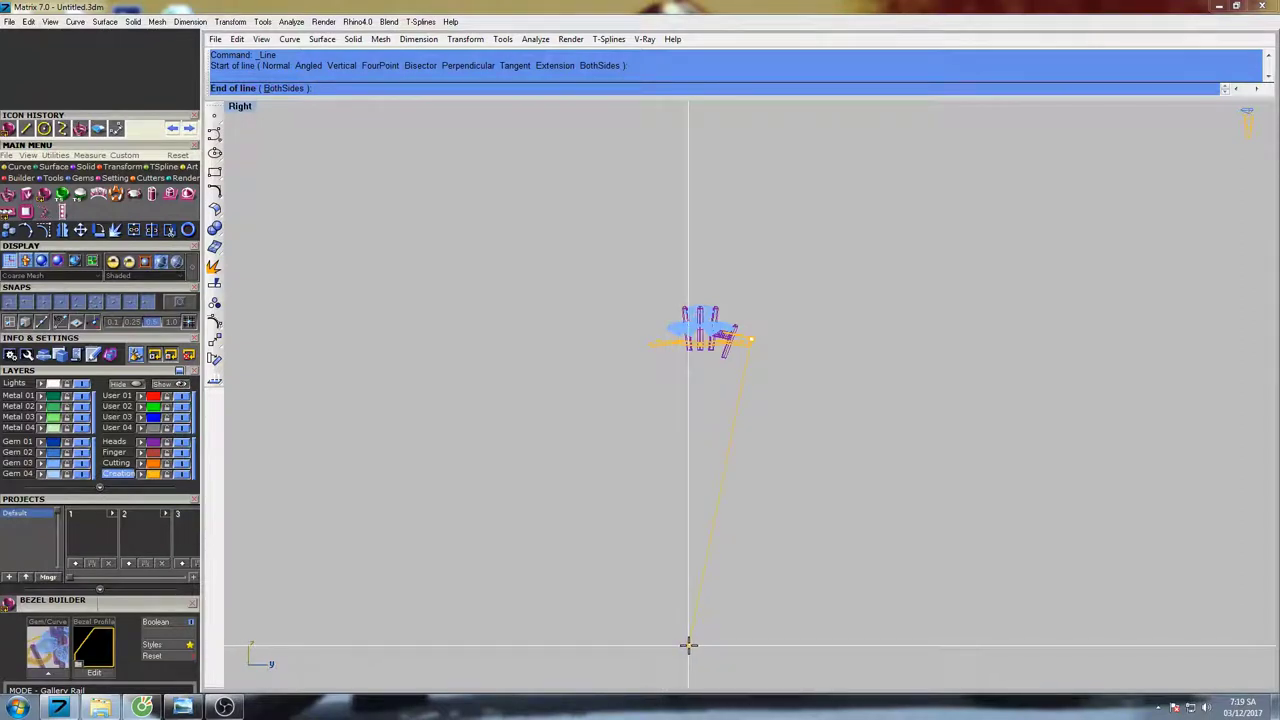
{"action": "left_click", "coordinate": [688, 645]}
{"action": "scroll", "coordinate": [763, 316], "scroll_direction": "up", "scroll_amount": 6}
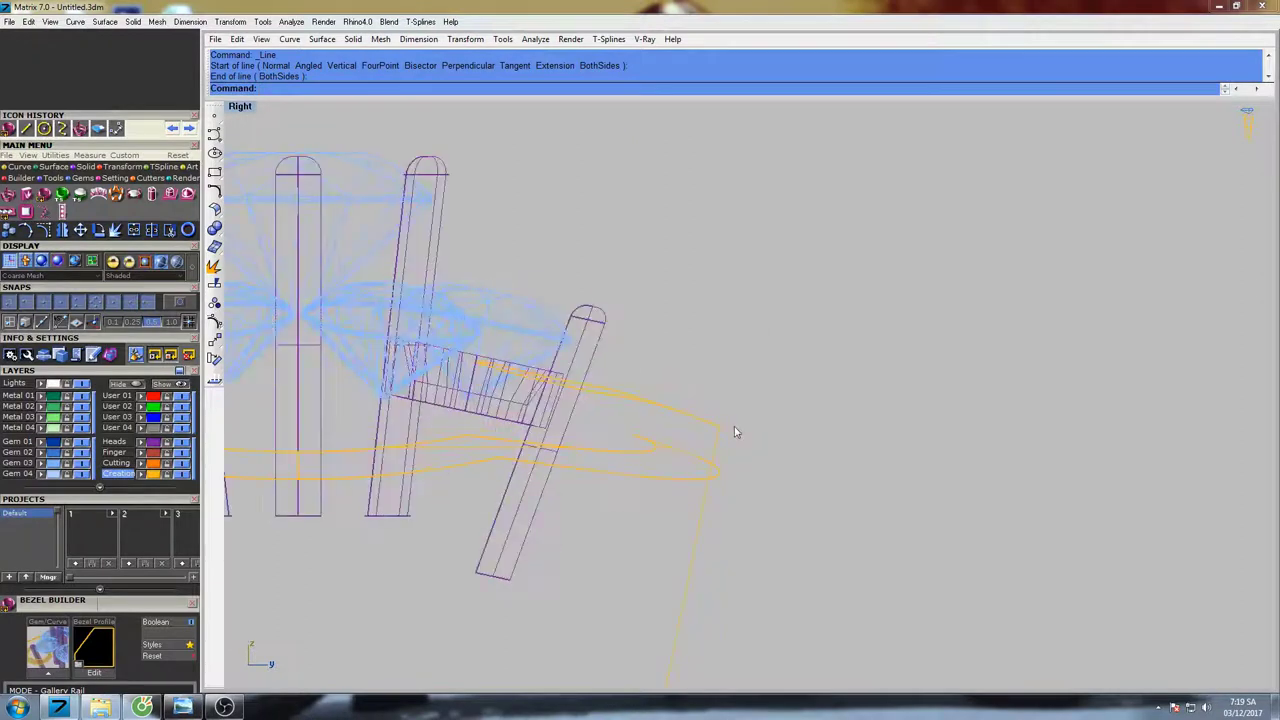
- Turn on the slanted line's control points and move its lower end point horizontally inward to steepen the inward slant
{"action": "scroll", "coordinate": [734, 430], "scroll_direction": "down", "scroll_amount": 8}
{"action": "left_click", "coordinate": [699, 566]}
{"action": "scroll", "coordinate": [685, 522], "scroll_direction": "down", "scroll_amount": 3}
{"action": "right_click_drag", "start_coordinate": [698, 488], "coordinate": [686, 418]}
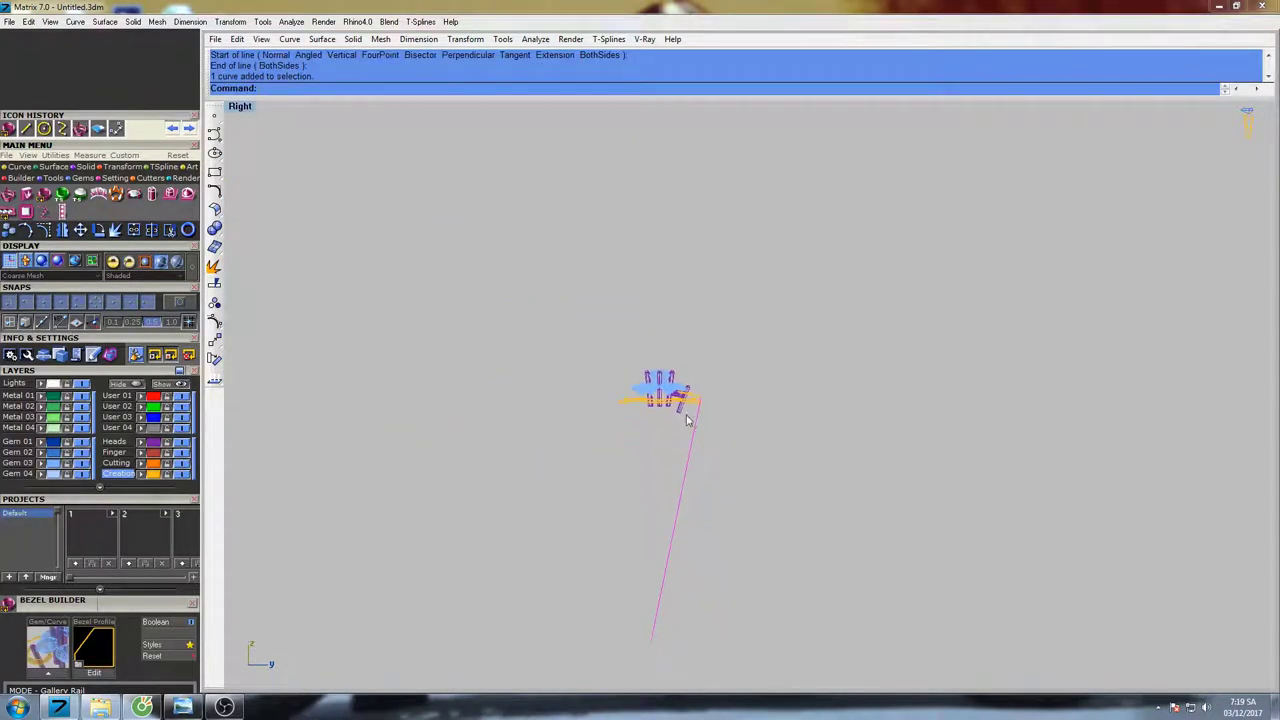
{"action": "key", "text": "F10"}
{"action": "right_click_drag", "start_coordinate": [685, 568], "coordinate": [694, 477]}
{"action": "left_click_drag", "start_coordinate": [622, 541], "coordinate": [669, 585]}
{"action": "scroll", "coordinate": [697, 354], "scroll_direction": "up", "scroll_amount": 8}
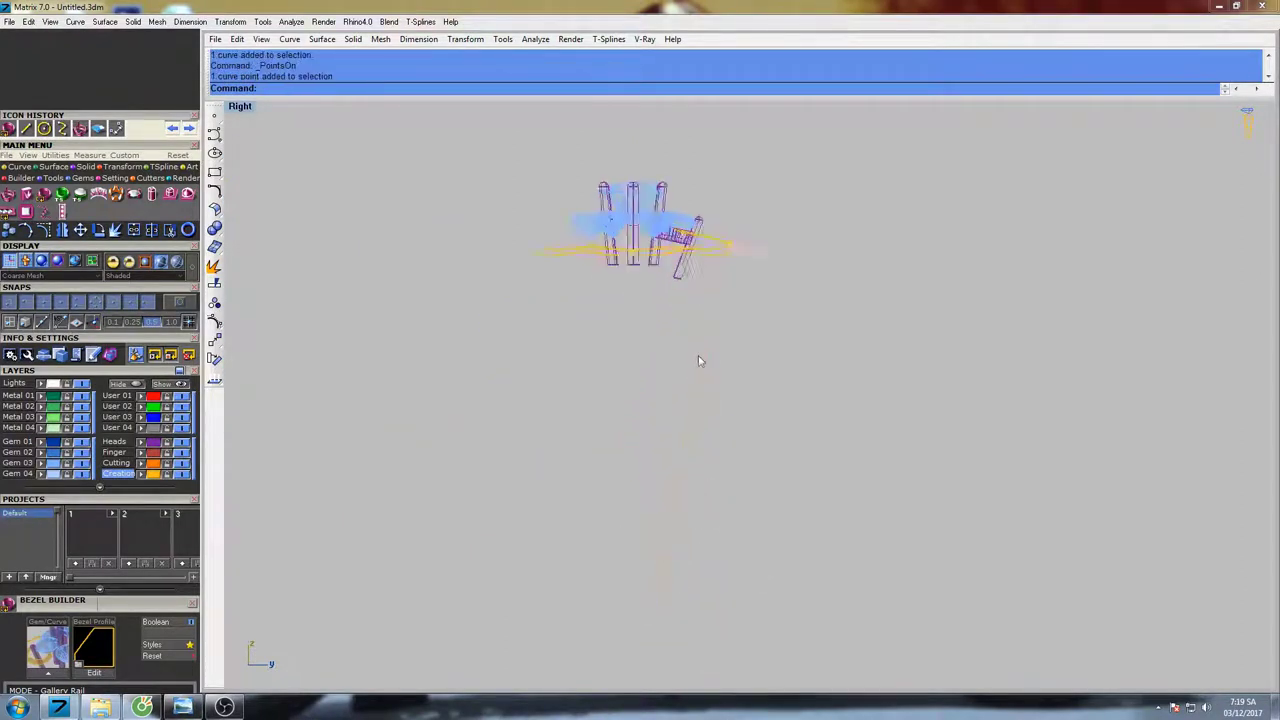
{"action": "scroll", "coordinate": [698, 361], "scroll_direction": "up", "scroll_amount": 3}
{"action": "right_click_drag", "start_coordinate": [765, 207], "coordinate": [763, 350]}
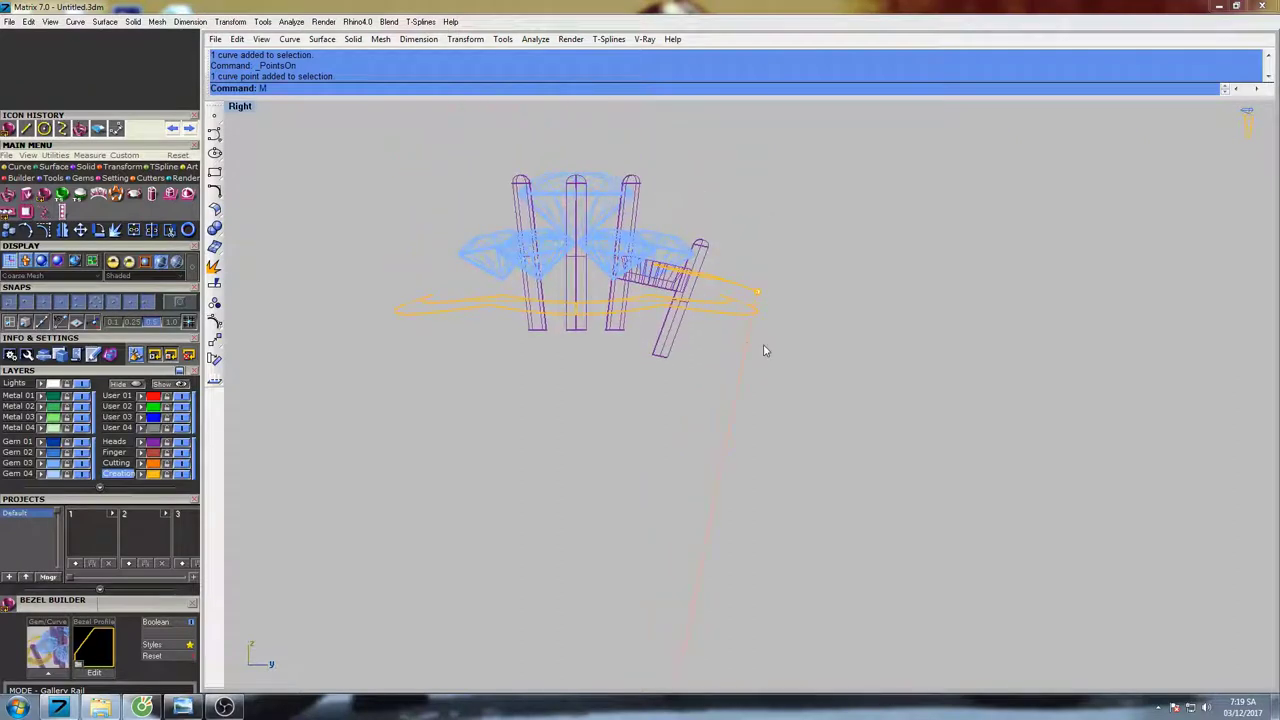
{"action": "type", "text": "ove"}
{"action": "key", "text": "Return"}
{"action": "scroll", "coordinate": [766, 350], "scroll_direction": "up", "scroll_amount": 5}
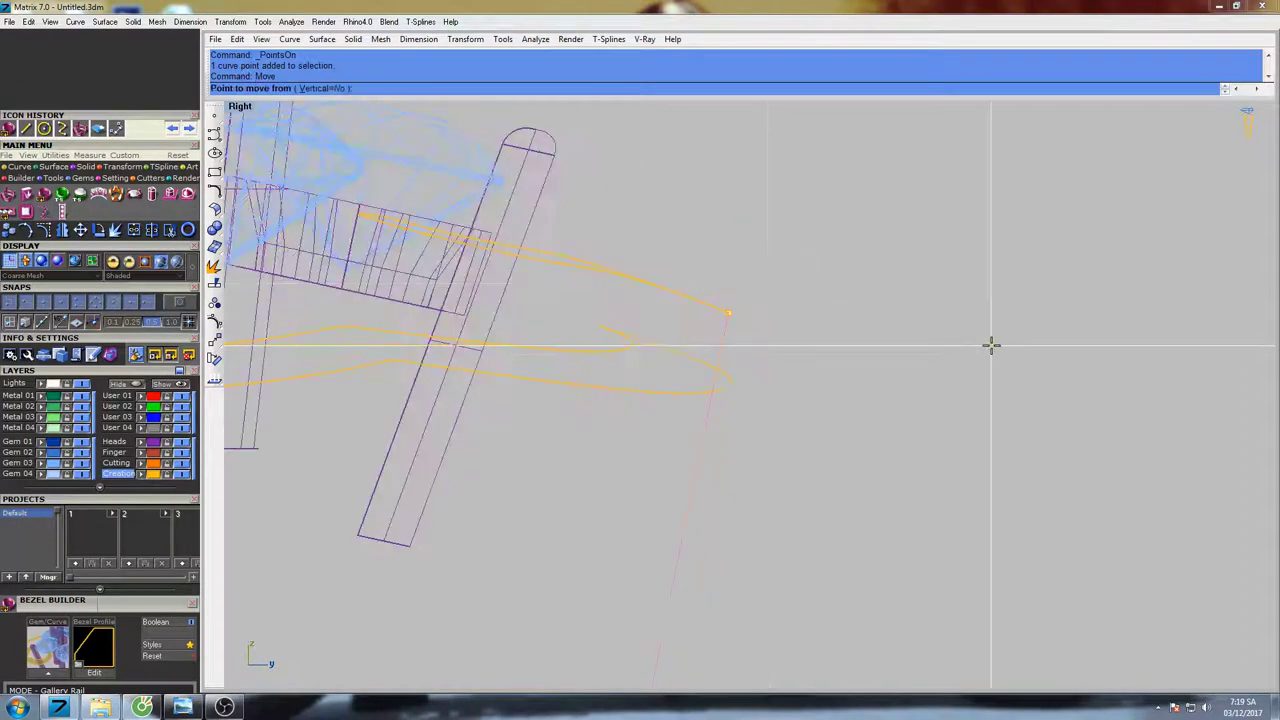
{"action": "left_click", "coordinate": [977, 345]}
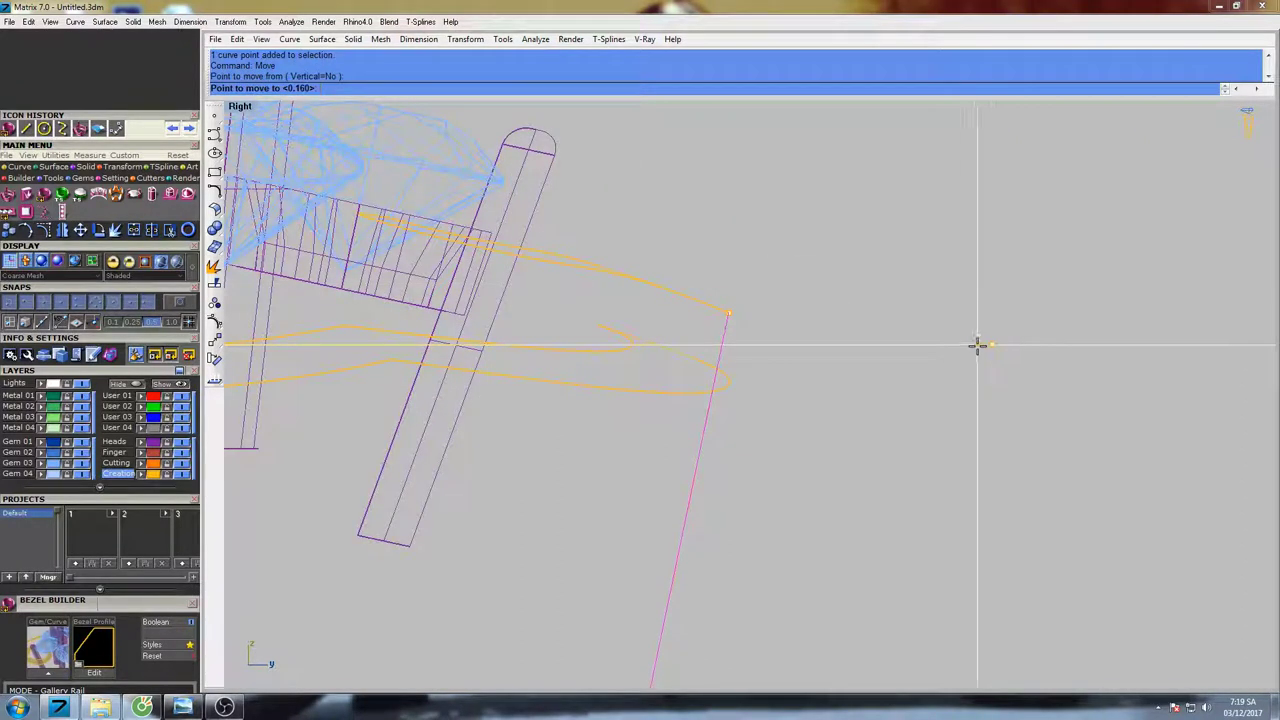
{"action": "left_click", "coordinate": [658, 348]}
{"action": "scroll", "coordinate": [663, 357], "scroll_direction": "down", "scroll_amount": 8}
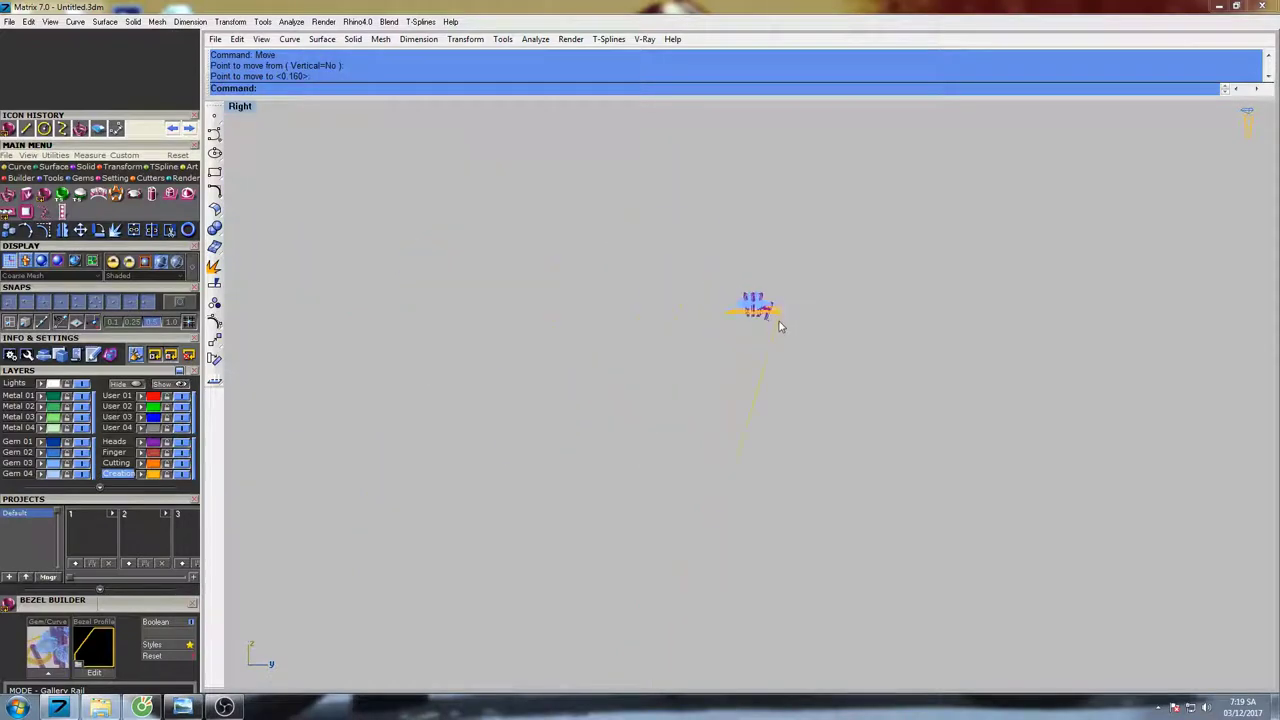
{"action": "scroll", "coordinate": [781, 327], "scroll_direction": "up", "scroll_amount": 2}
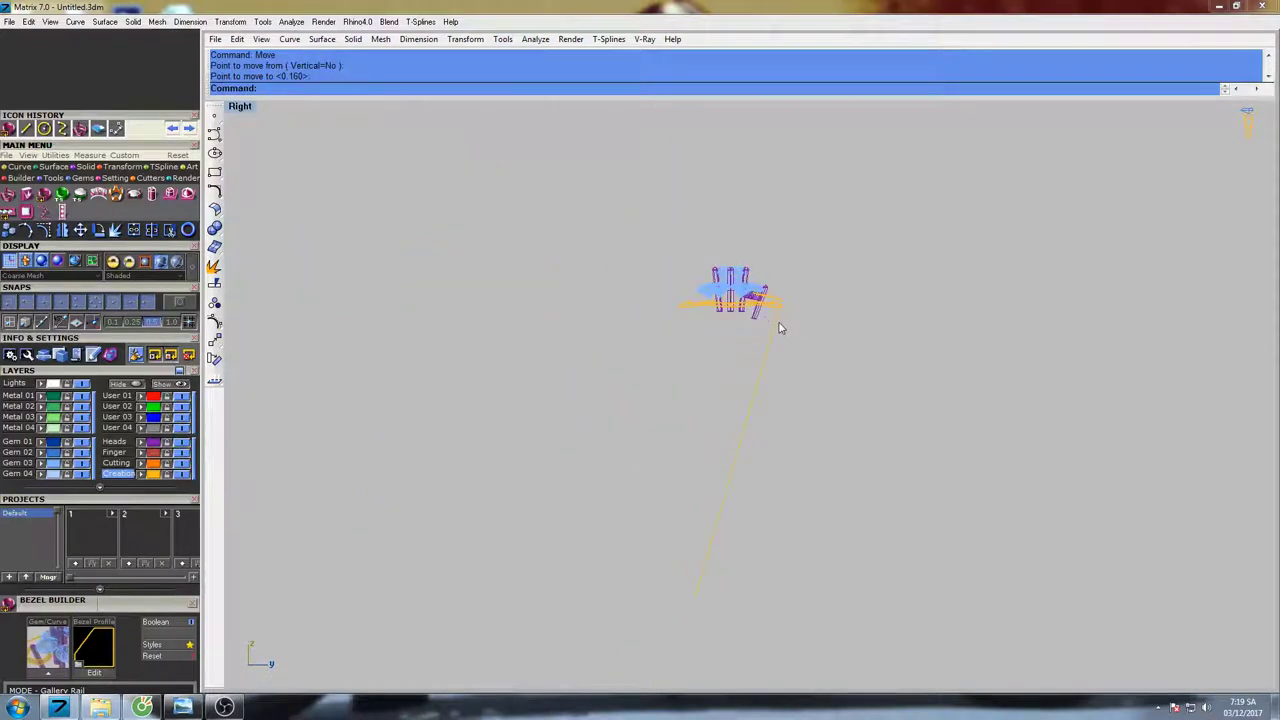
- Draw a straight vertical line from the origin (0) down through the centre, crossing the slanted line
{"action": "left_click", "coordinate": [26, 131]}
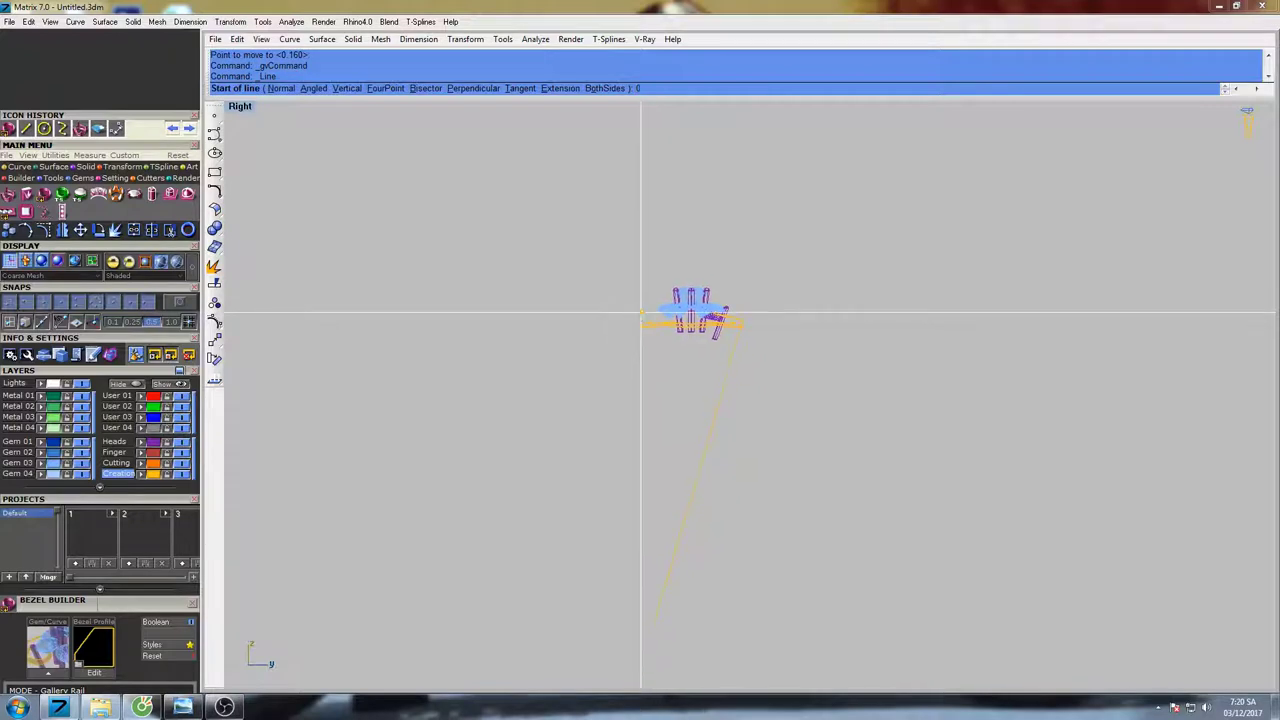
{"action": "key", "text": "Return"}
{"action": "left_click", "coordinate": [697, 622]}
{"action": "scroll", "coordinate": [706, 358], "scroll_direction": "up", "scroll_amount": 4}
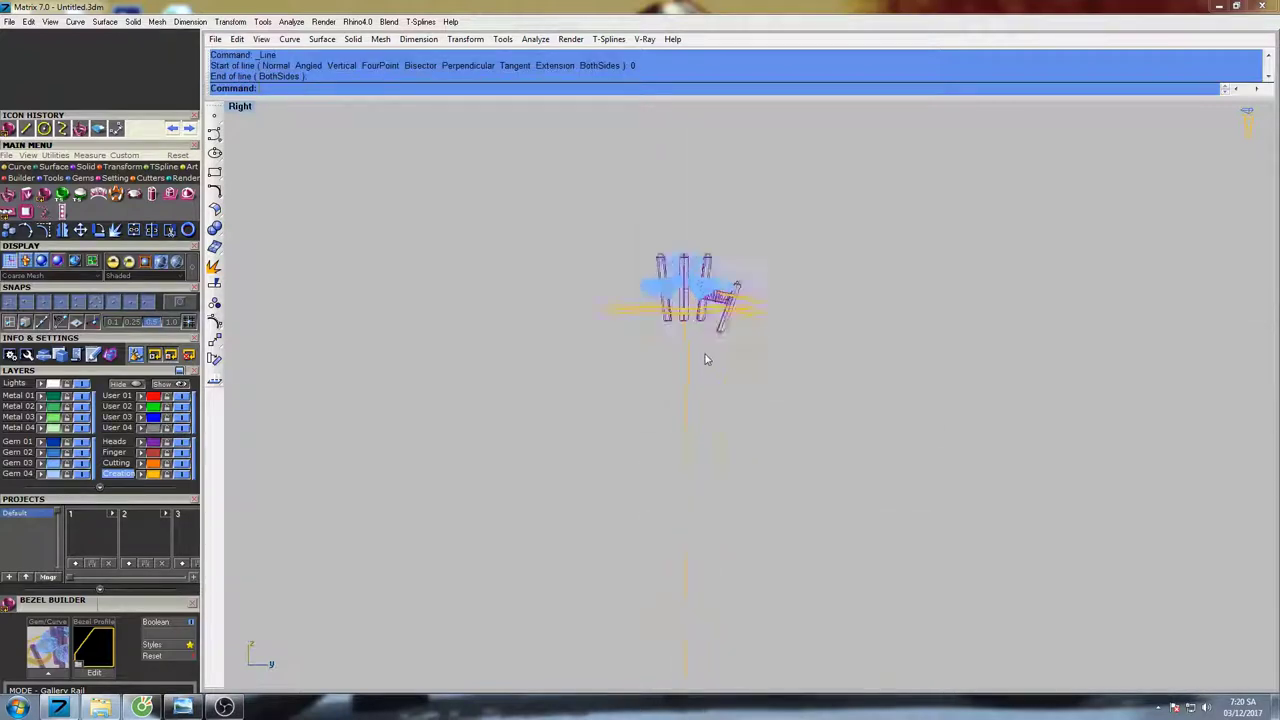
{"action": "scroll", "coordinate": [705, 360], "scroll_direction": "up", "scroll_amount": 3}
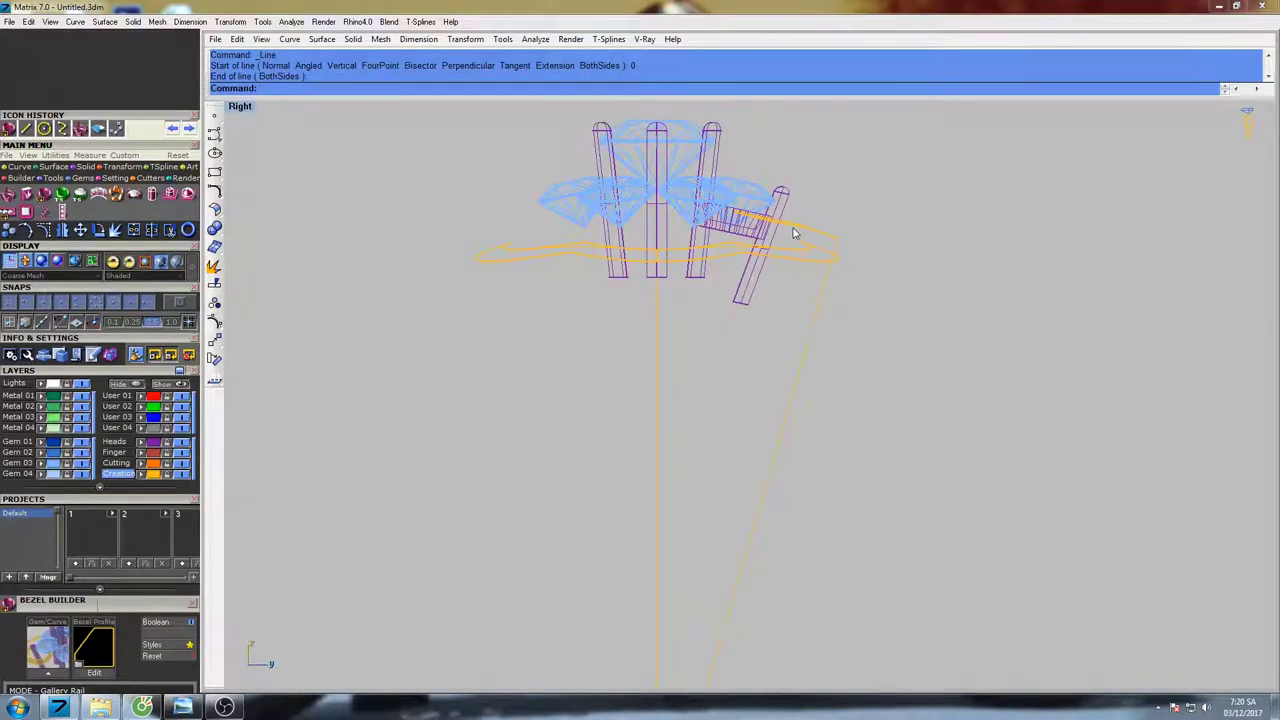
- Extrude the scalloped rim surface to a point at the intersection of the vertical and slanted lines
{"action": "left_click", "coordinate": [786, 263]}
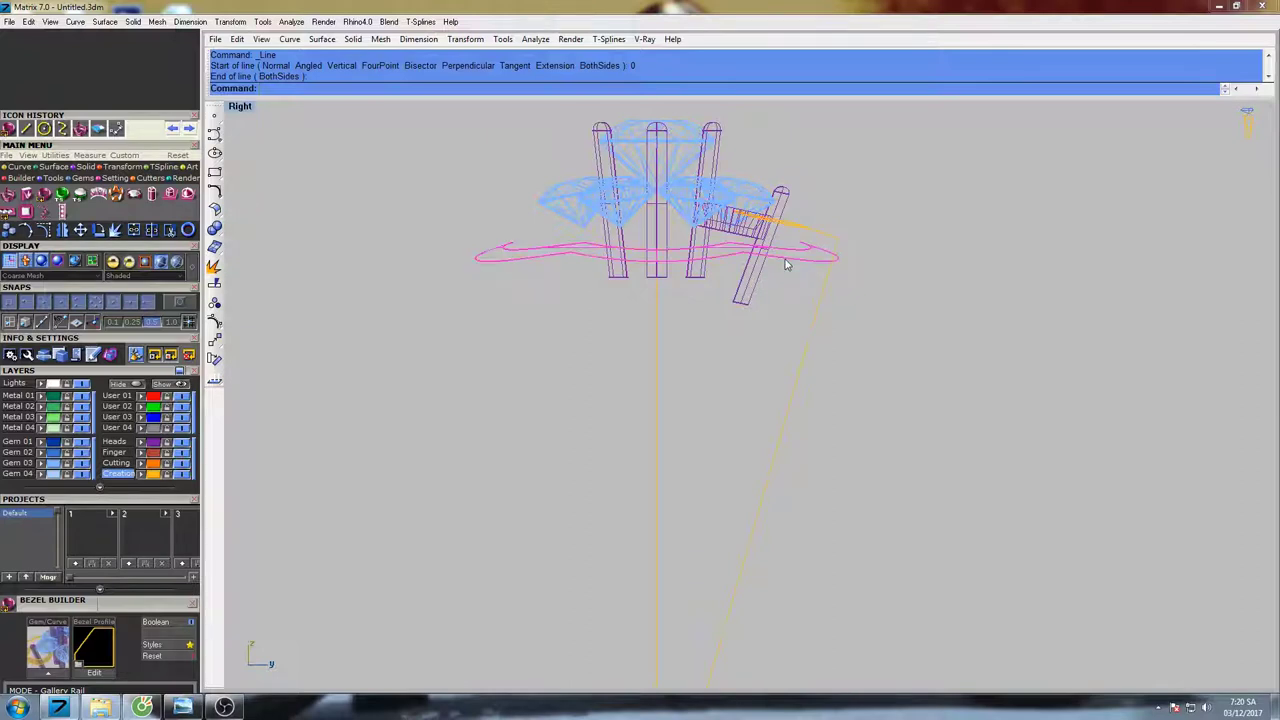
{"action": "scroll", "coordinate": [786, 263], "scroll_direction": "down", "scroll_amount": 4}
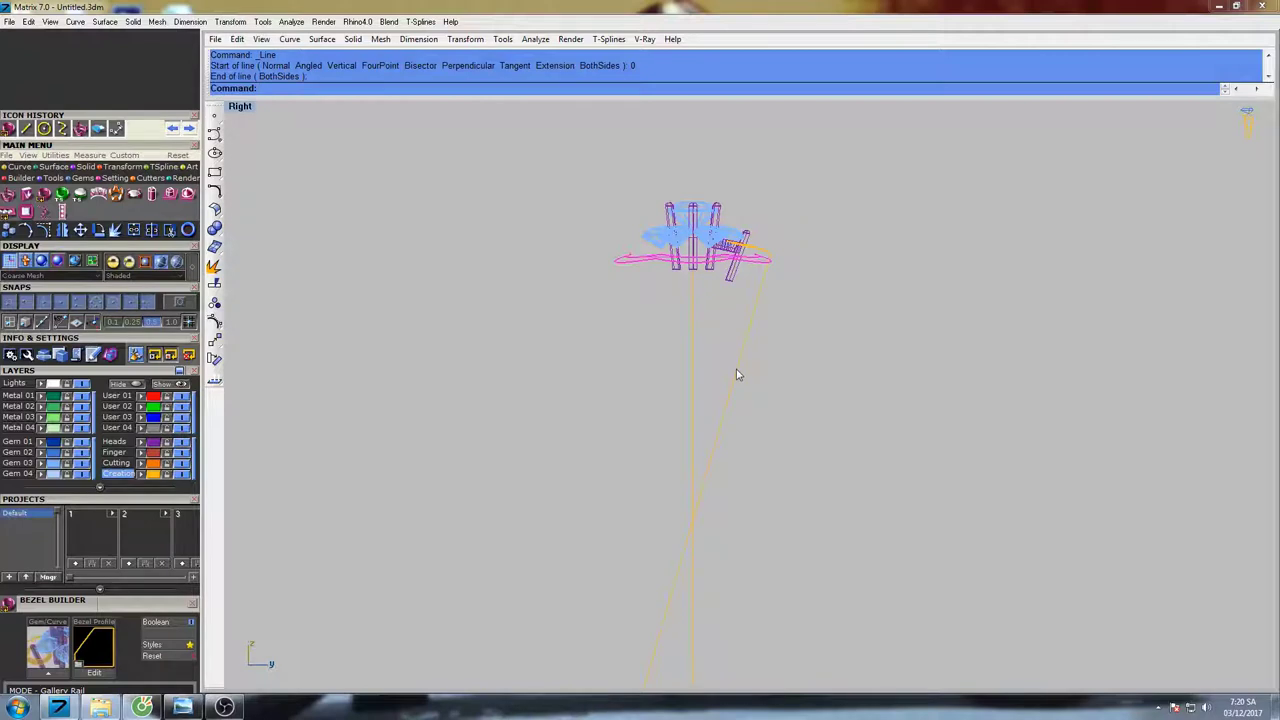
{"action": "right_click_drag", "start_coordinate": [737, 375], "coordinate": [732, 346]}
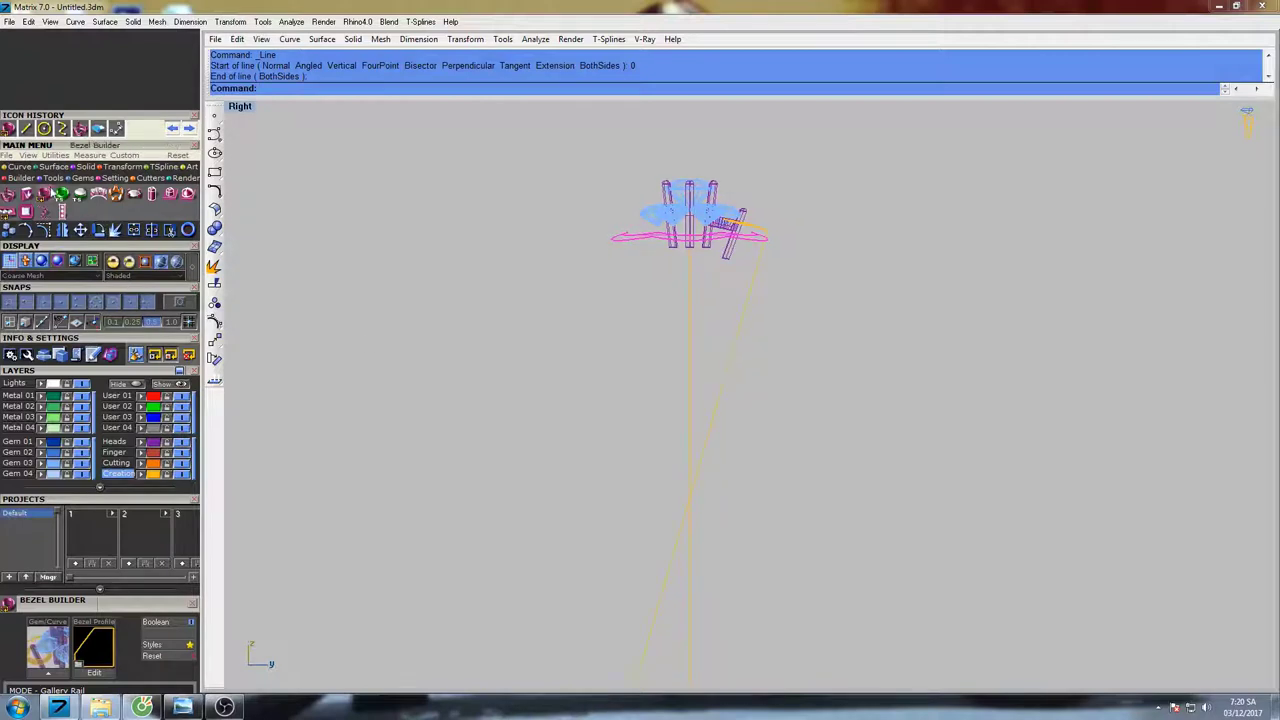
{"action": "left_click", "coordinate": [50, 167]}
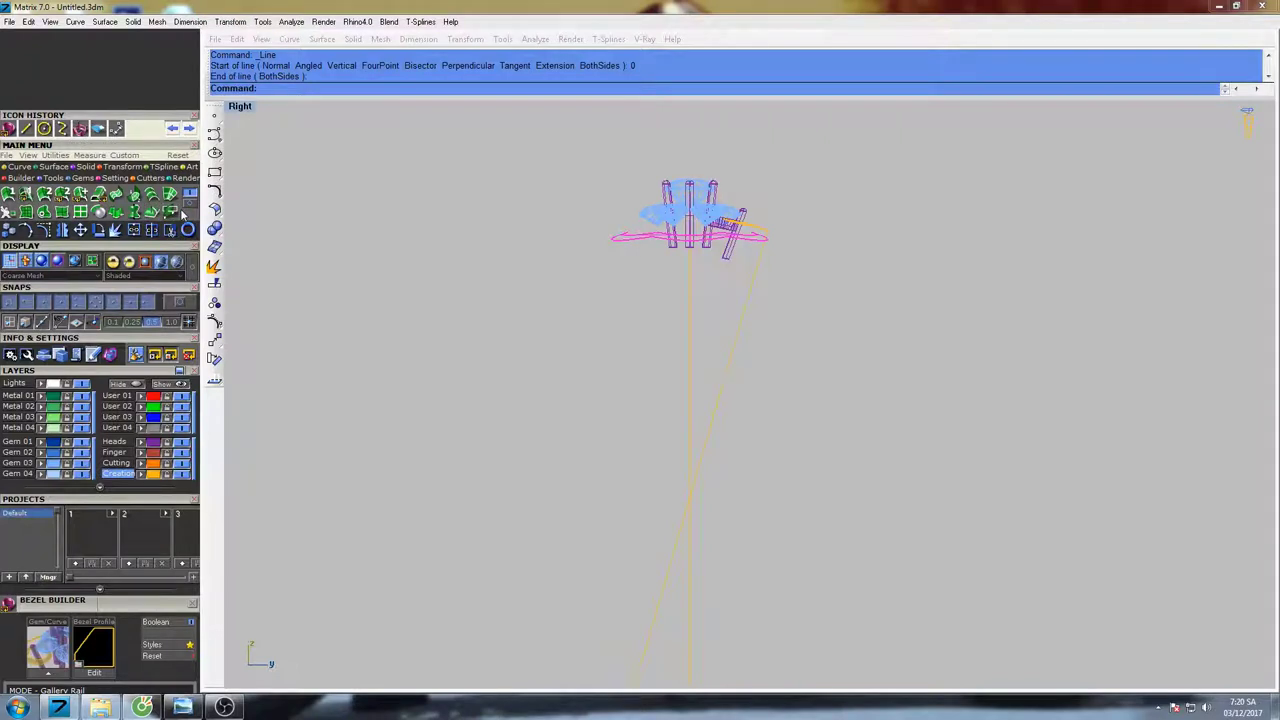
{"action": "left_click", "coordinate": [122, 212]}
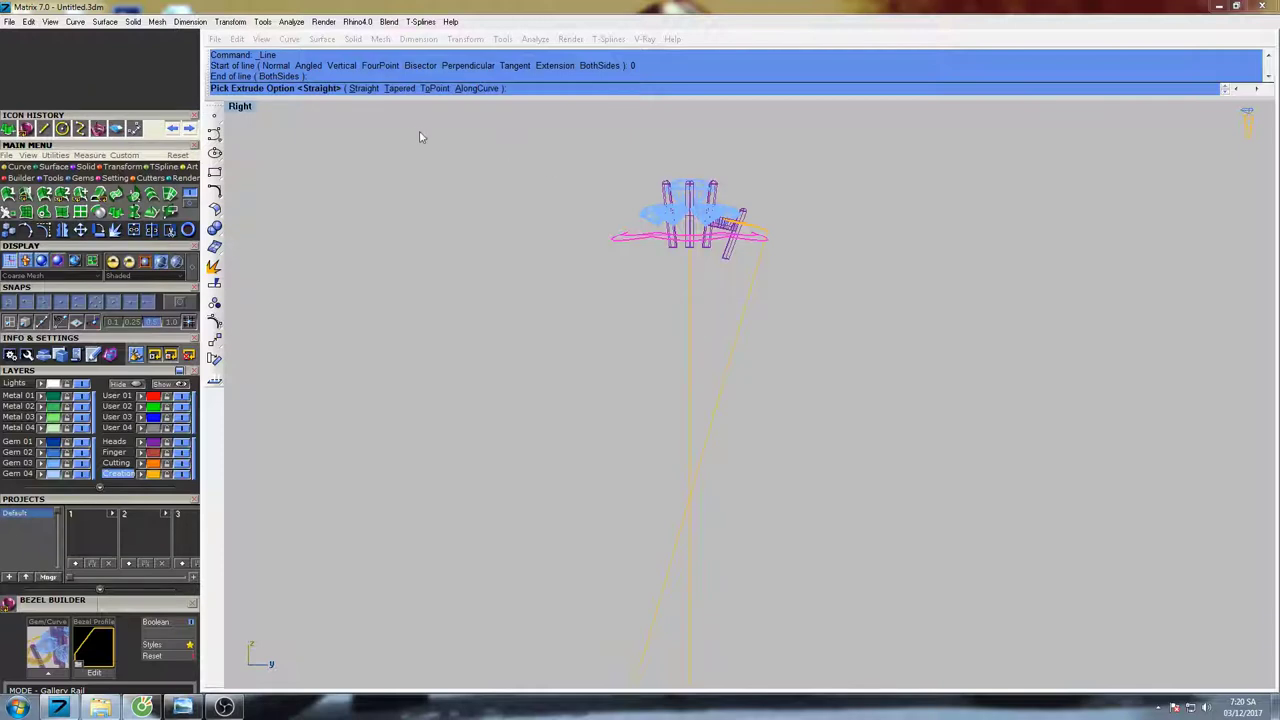
{"action": "left_click", "coordinate": [435, 89]}
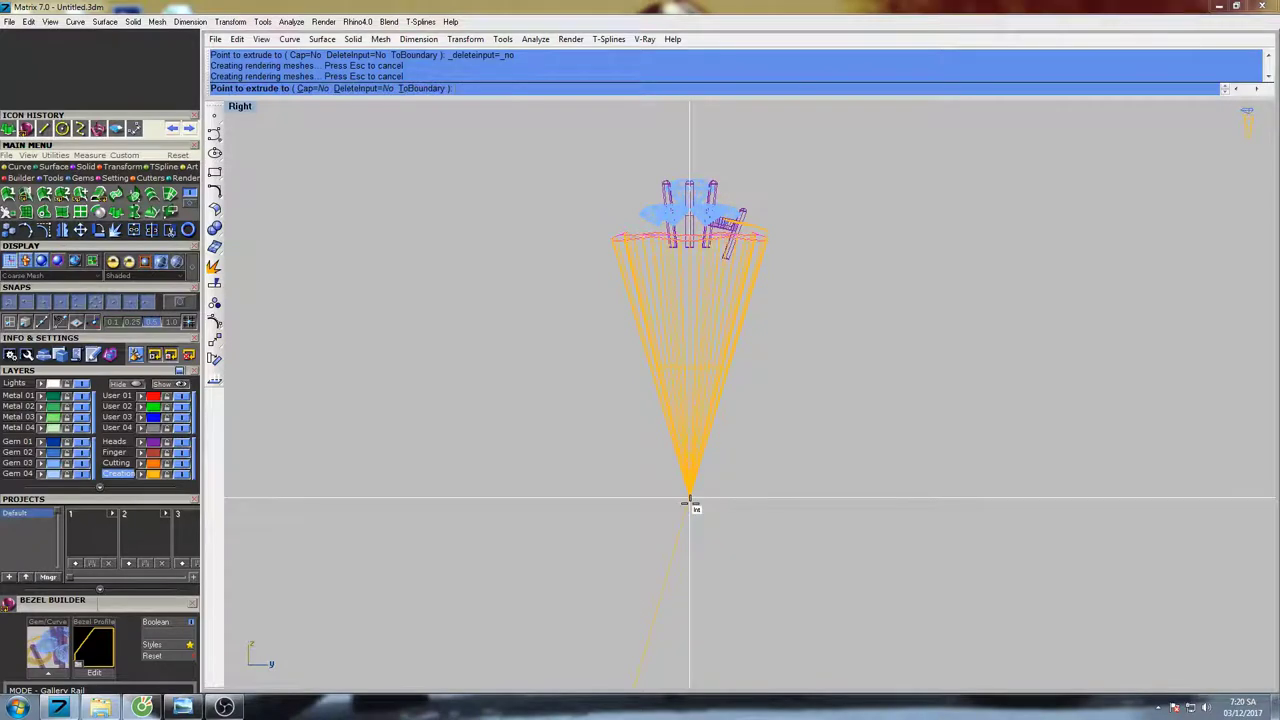
{"action": "left_click", "coordinate": [690, 502]}
{"action": "right_click_drag", "start_coordinate": [786, 273], "coordinate": [732, 315]}
{"action": "left_click", "coordinate": [805, 226]}
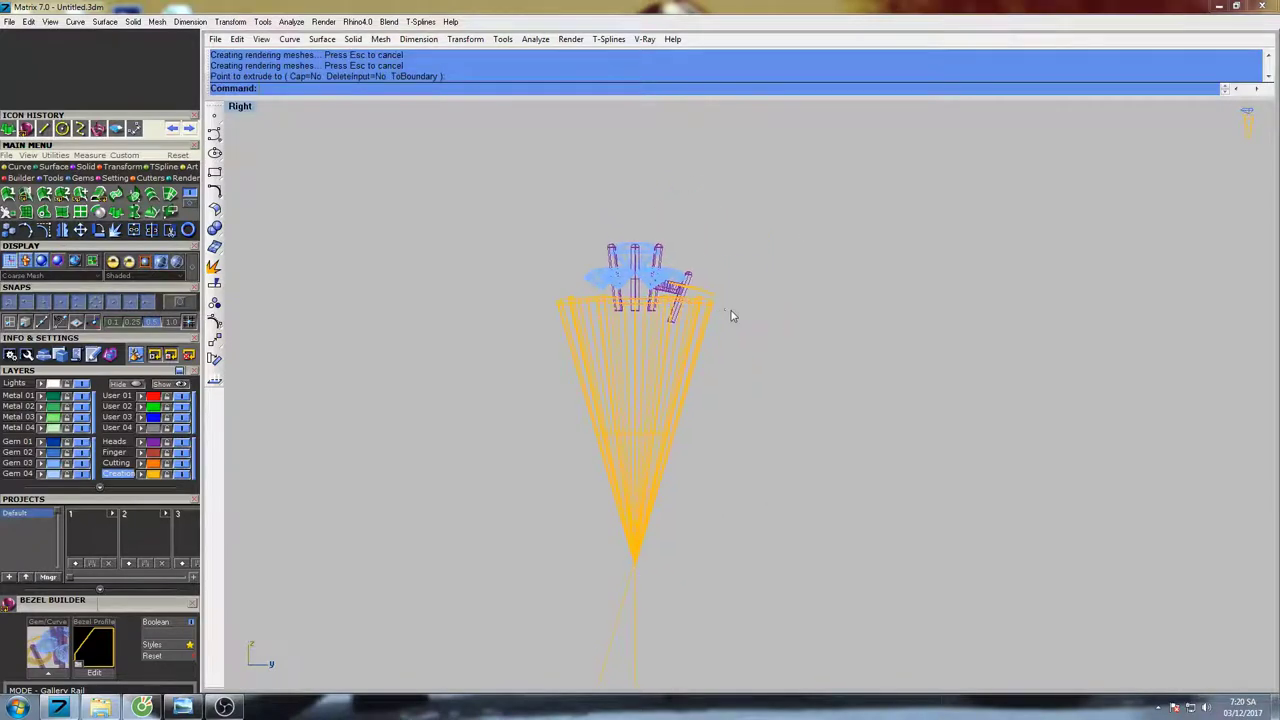
- Inspect the extruded cone under the flower head in a shaded Perspective view
{"action": "key", "text": "ctrl+F4"}
{"action": "scroll", "coordinate": [780, 346], "scroll_direction": "down", "scroll_amount": 7}
{"action": "right_click_drag", "start_coordinate": [862, 416], "coordinate": [805, 330], "text": "shift"}
{"action": "type", "text": "s"}
{"action": "key", "text": "Return"}
{"action": "scroll", "coordinate": [785, 334], "scroll_direction": "up", "scroll_amount": 6}
{"action": "scroll", "coordinate": [857, 318], "scroll_direction": "down", "scroll_amount": 6}
{"action": "key", "text": "Escape"}
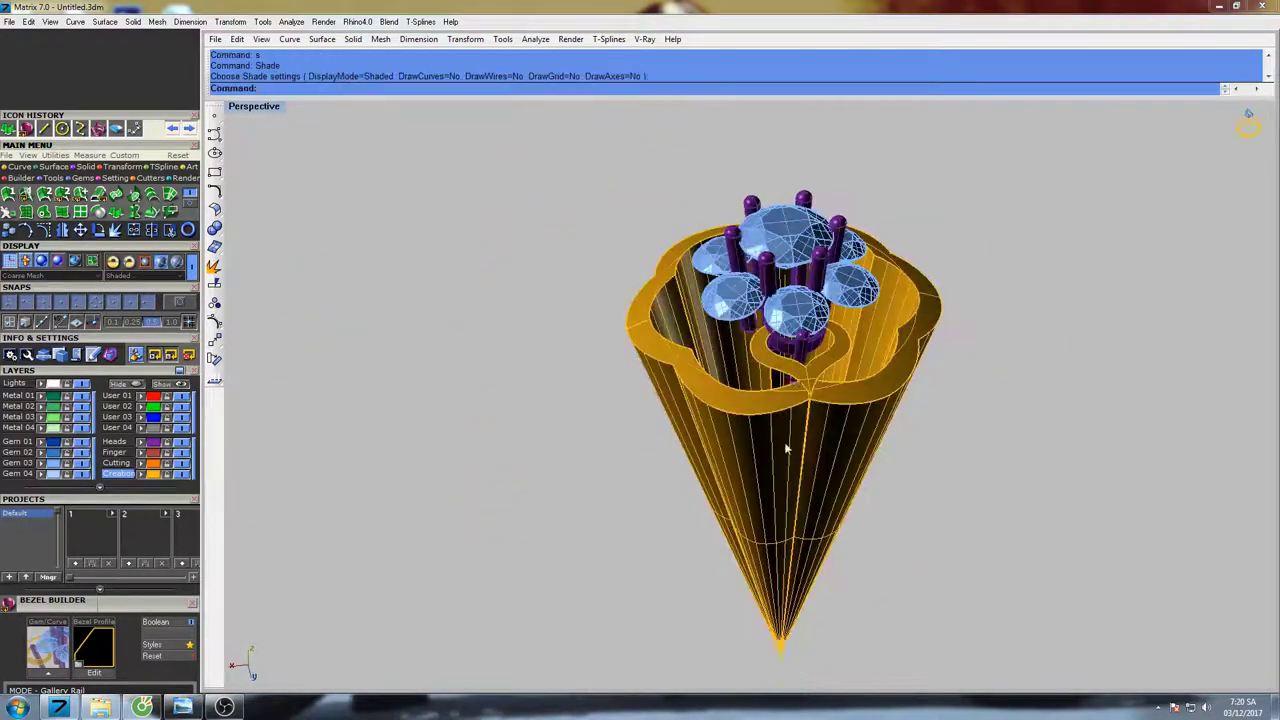
{"action": "left_click", "coordinate": [784, 442]}
{"action": "right_click_drag", "start_coordinate": [808, 450], "coordinate": [772, 432], "text": "shift"}
- Draw a horizontal line across the full width of the cone in the Front view, a little below the scalloped rim
{"action": "key", "text": "ctrl+F2"}
{"action": "scroll", "coordinate": [755, 435], "scroll_direction": "down", "scroll_amount": 4}
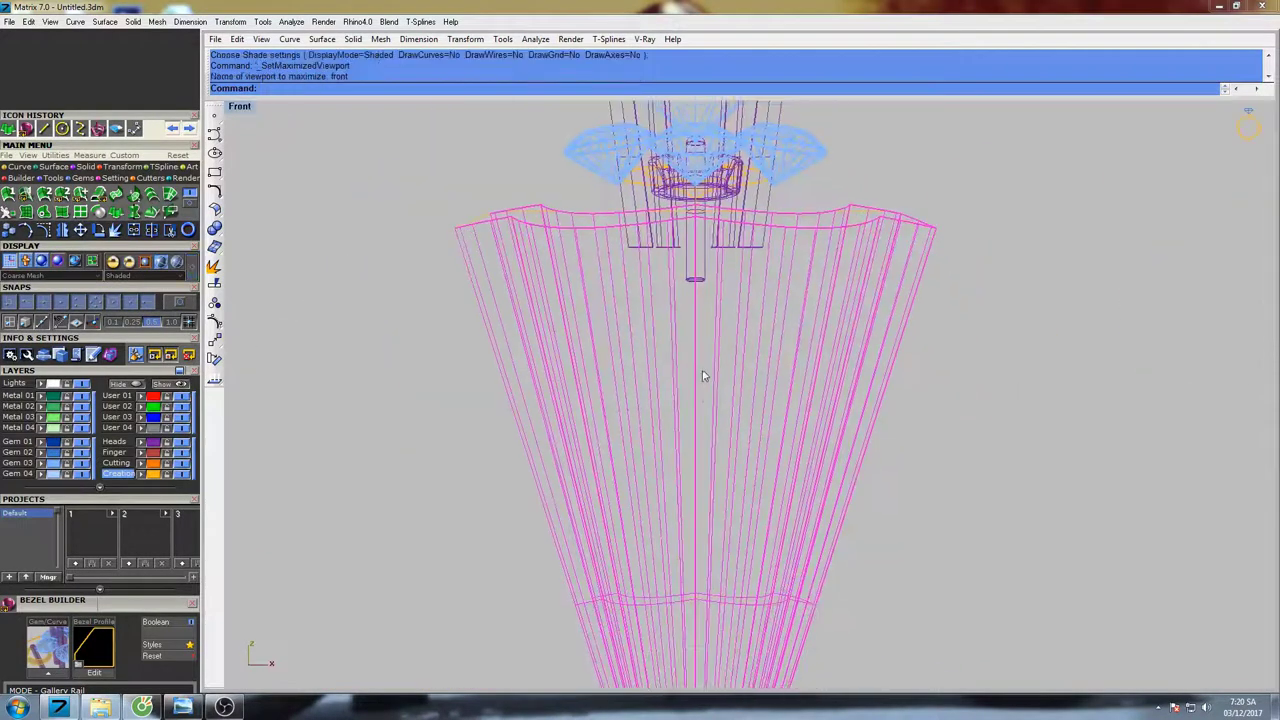
{"action": "left_click", "coordinate": [835, 260]}
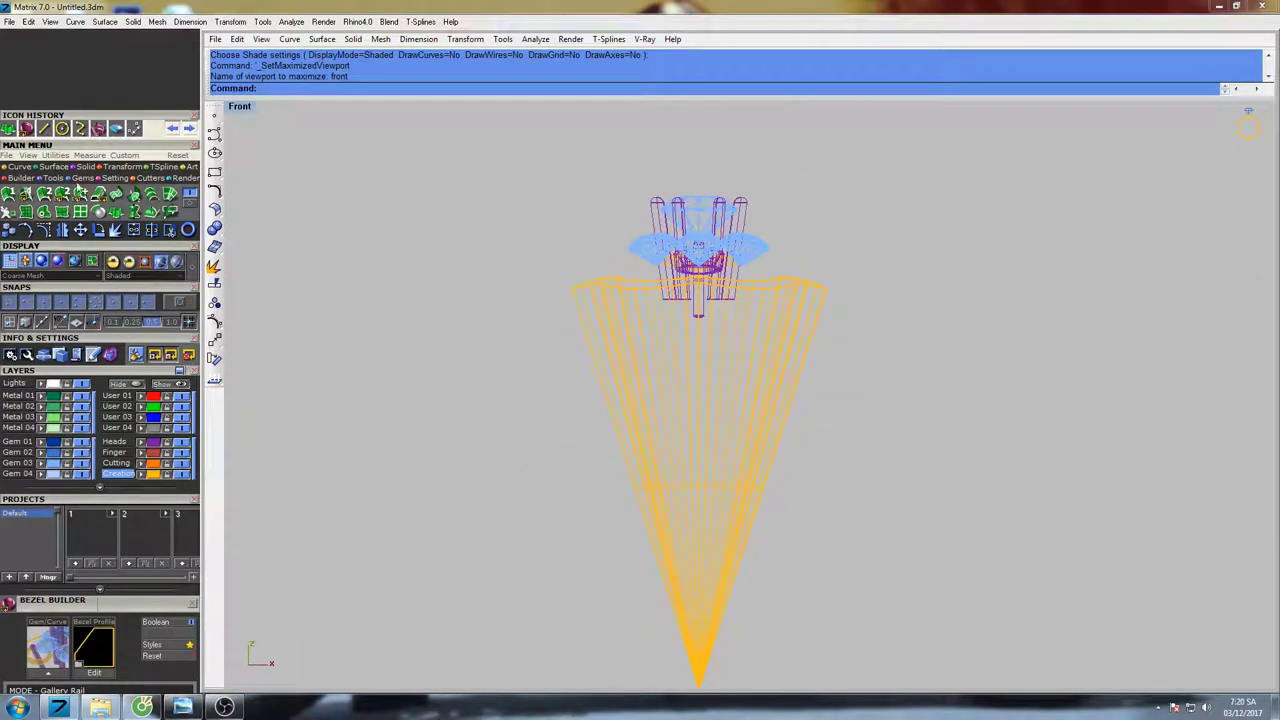
{"action": "left_click", "coordinate": [43, 130]}
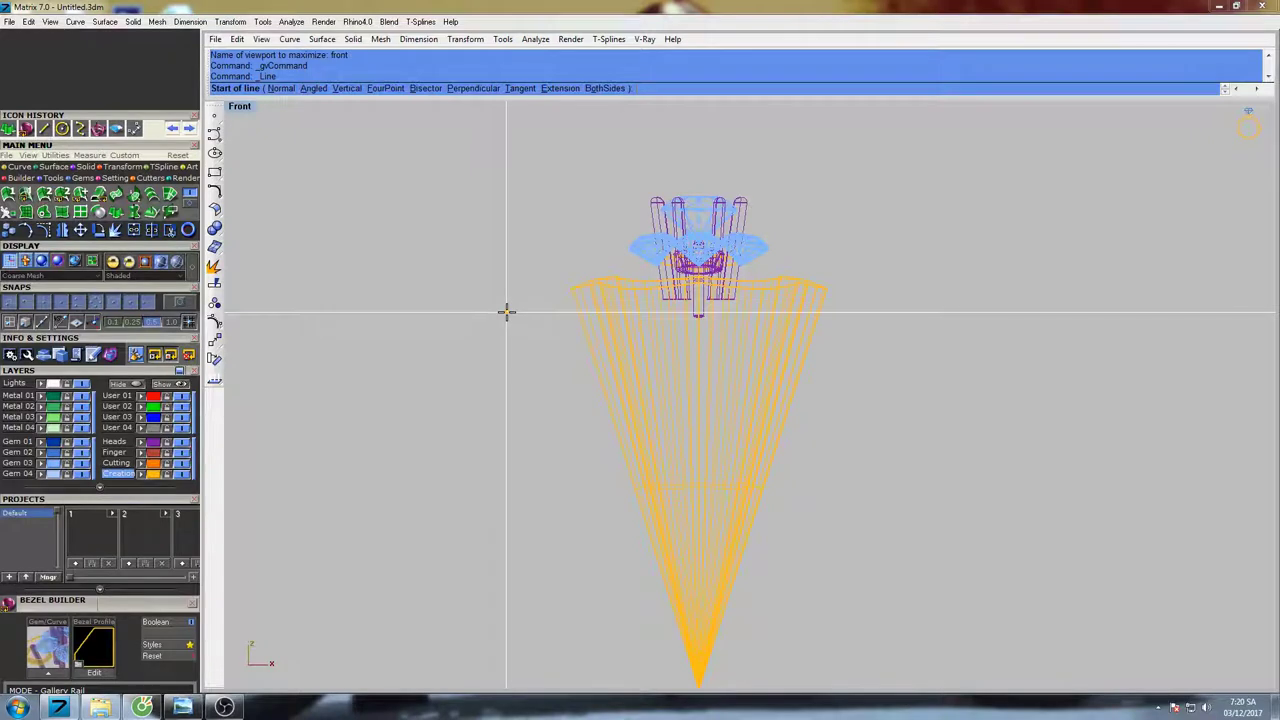
{"action": "left_click", "coordinate": [506, 311]}
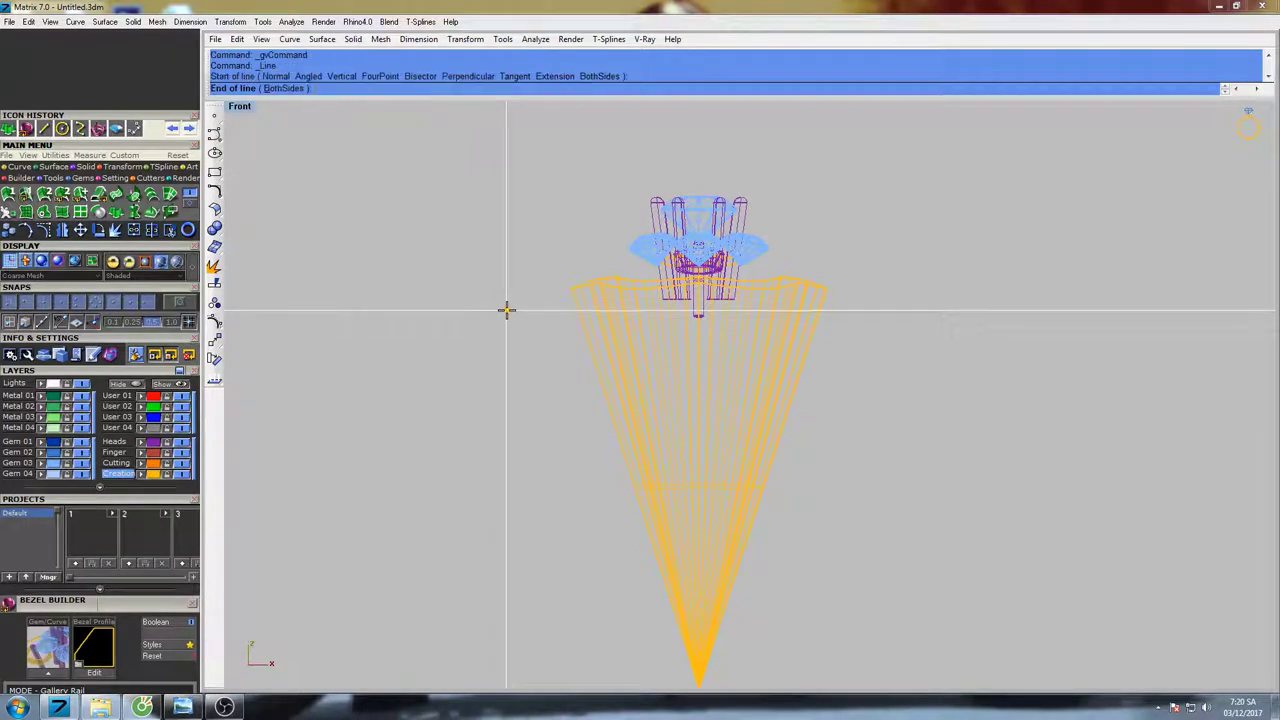
{"action": "left_click", "coordinate": [981, 318]}
- End the horizontal line past the far side of the cone and trim away the part of the cone below it
{"action": "left_click", "coordinate": [866, 311]}
{"action": "right_click_drag", "start_coordinate": [842, 334], "coordinate": [811, 320]}
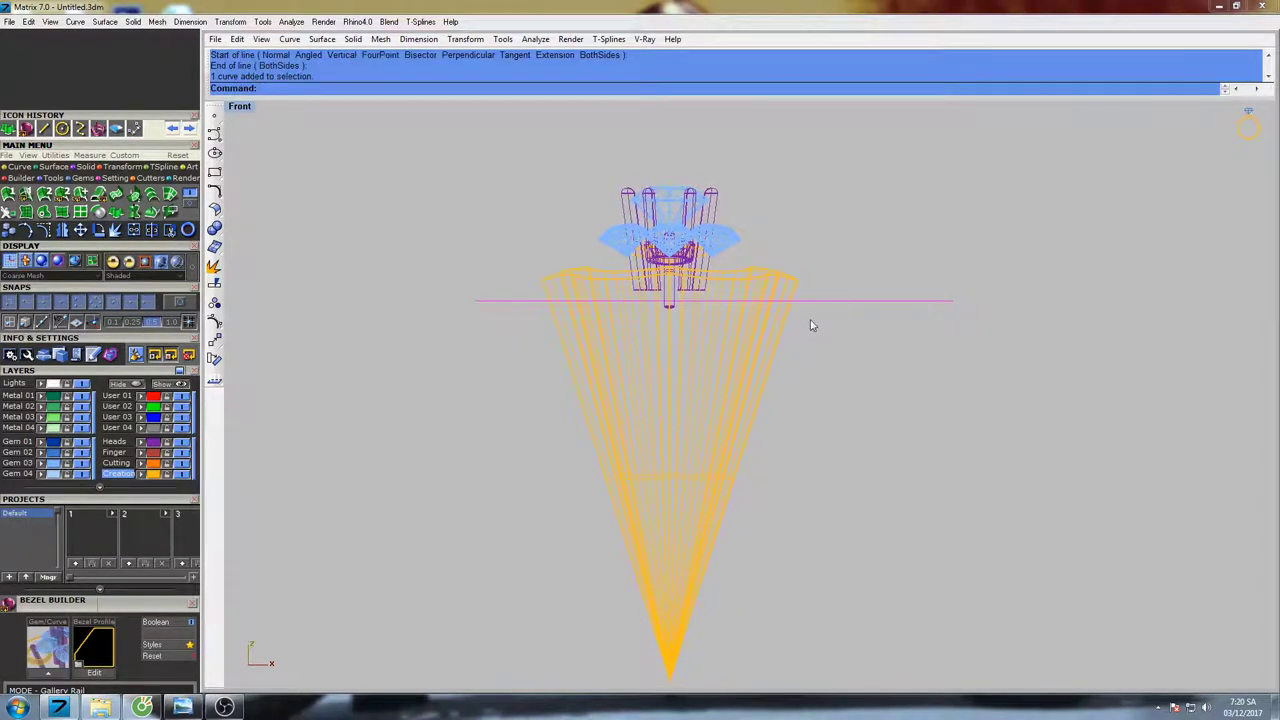
{"action": "type", "text": "Trim"}
{"action": "key", "text": "Return"}
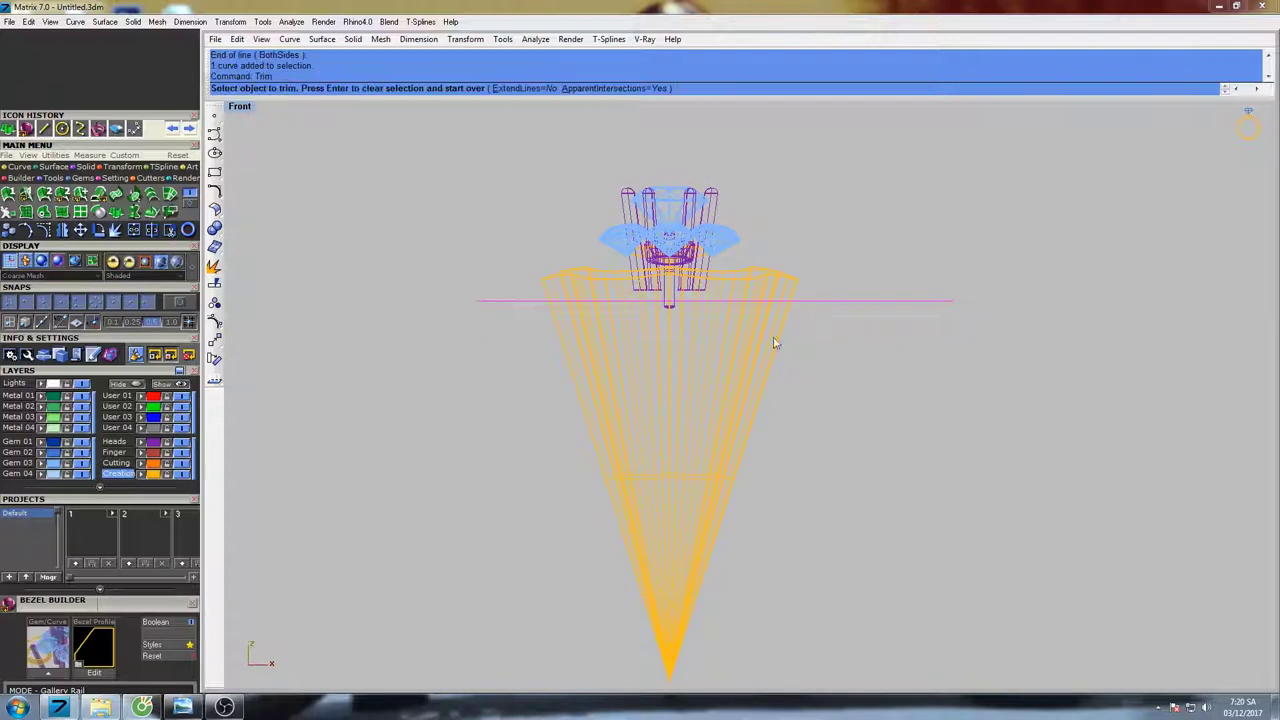
{"action": "left_click", "coordinate": [776, 343]}
{"action": "scroll", "coordinate": [794, 343], "scroll_direction": "down", "scroll_amount": 4}
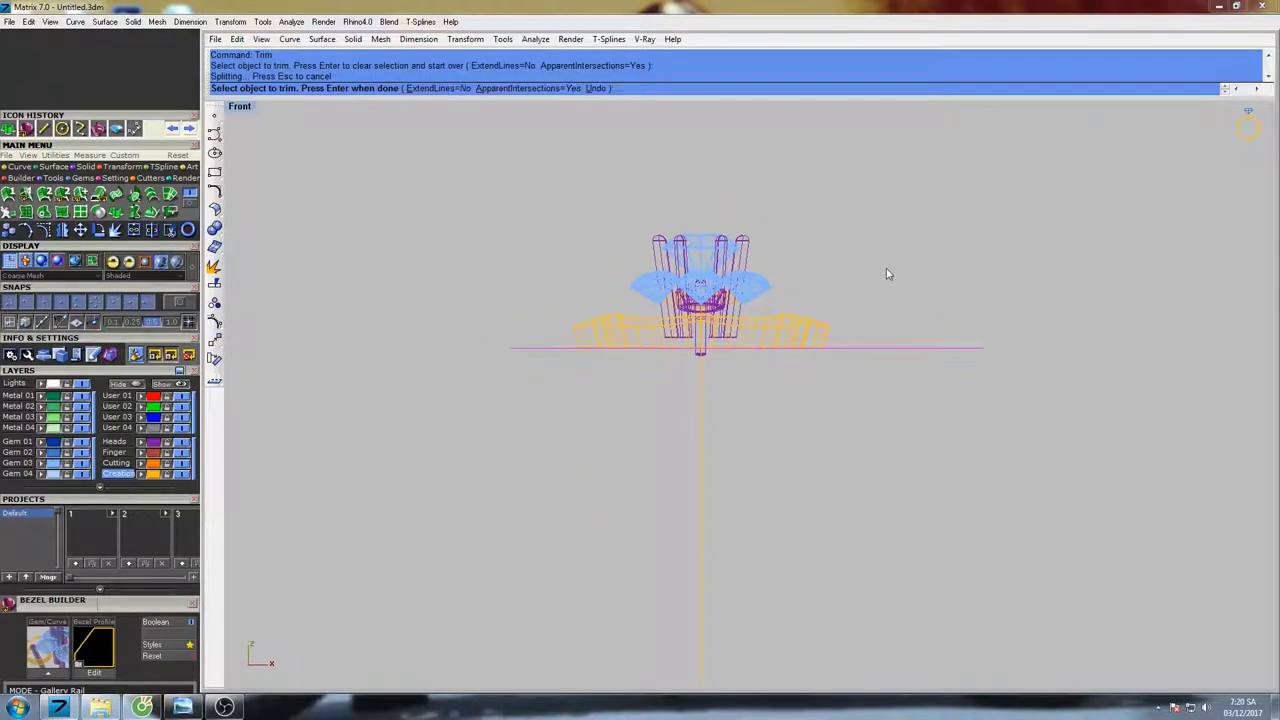
{"action": "right_click_drag", "start_coordinate": [876, 282], "coordinate": [830, 286]}
{"action": "key", "text": "F4"}
{"action": "right_click_drag", "start_coordinate": [813, 369], "coordinate": [812, 204], "text": "shift"}
{"action": "scroll", "coordinate": [800, 342], "scroll_direction": "up", "scroll_amount": 6}
{"action": "right_click_drag", "start_coordinate": [800, 342], "coordinate": [868, 257]}
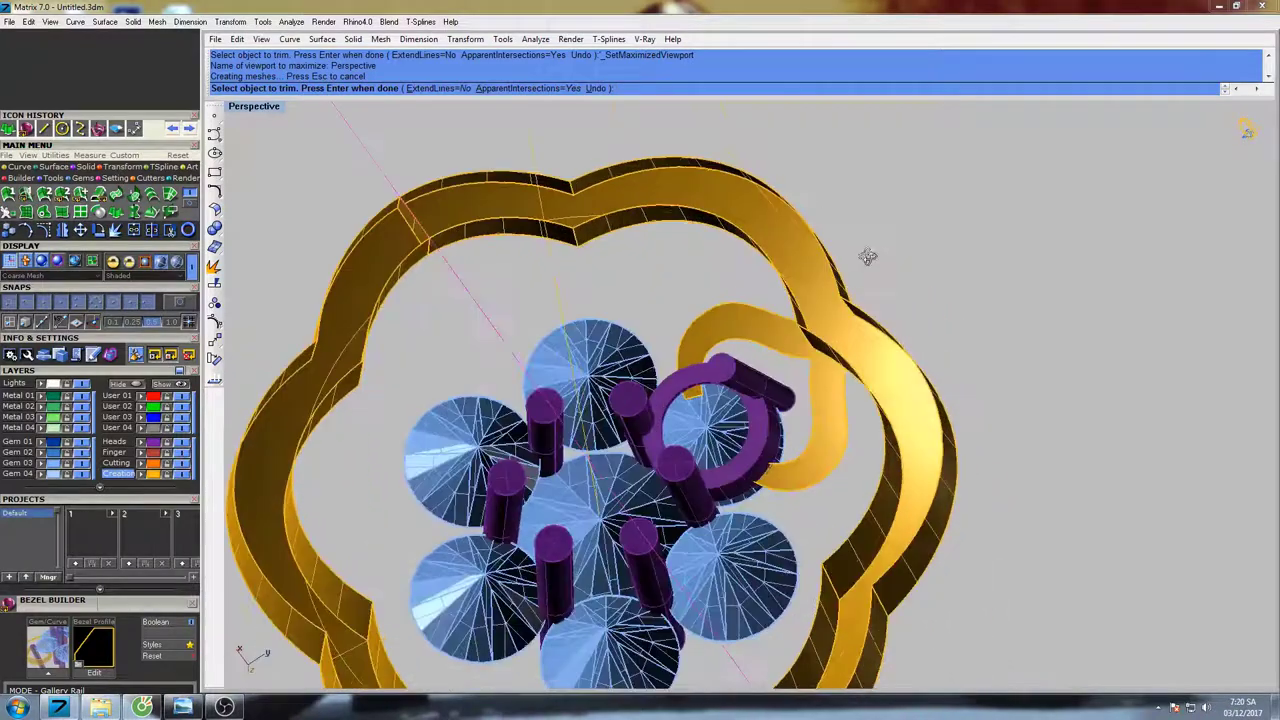
{"action": "right_click_drag", "start_coordinate": [451, 313], "coordinate": [905, 355], "text": "shift"}
{"action": "right_click_drag", "start_coordinate": [905, 355], "coordinate": [828, 330]}
{"action": "scroll", "coordinate": [825, 334], "scroll_direction": "up", "scroll_amount": 7}
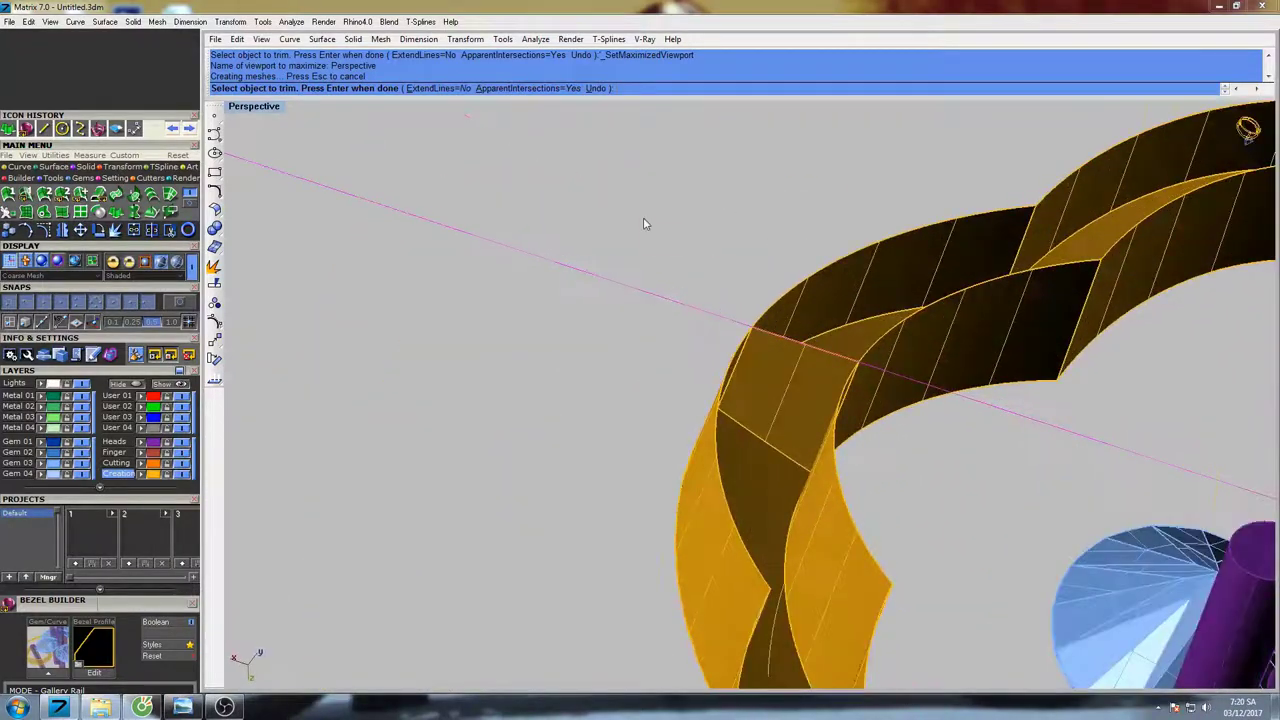
{"action": "right_click", "coordinate": [686, 255]}
- Explode the trimmed scalloped rim polysurface into separate surfaces
{"action": "left_click_drag", "start_coordinate": [622, 236], "coordinate": [588, 320]}
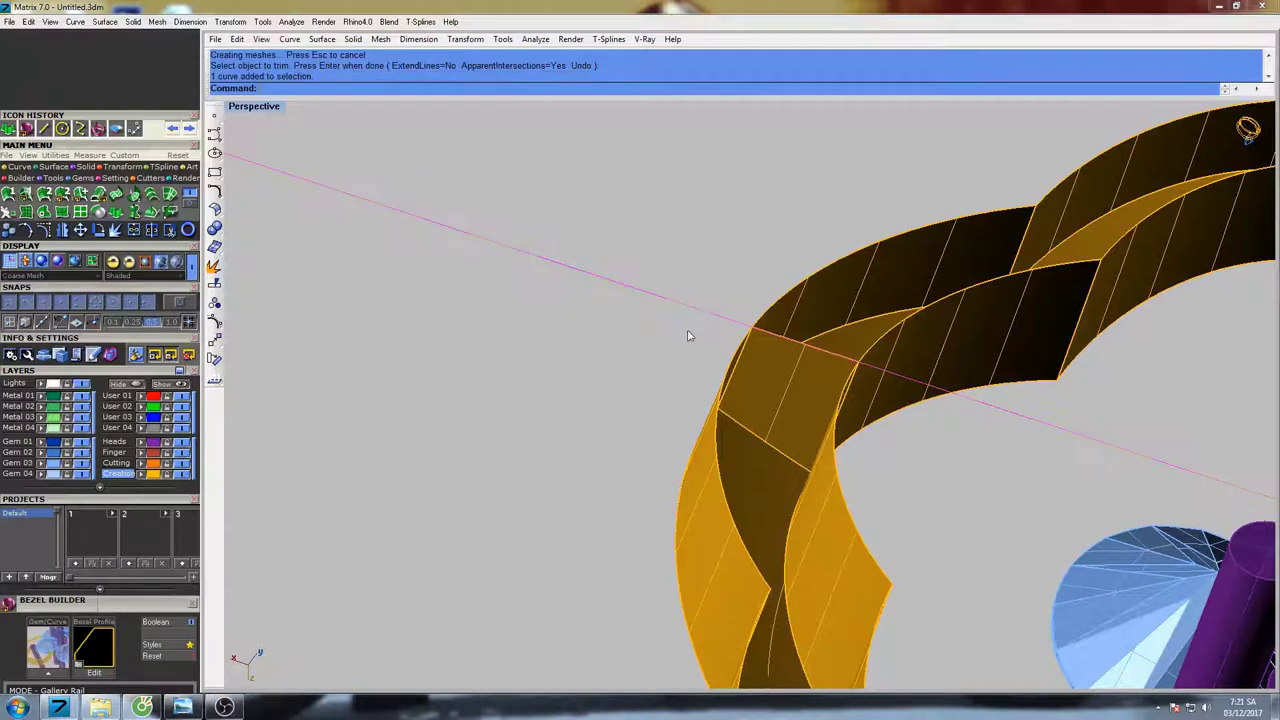
{"action": "right_click_drag", "start_coordinate": [687, 331], "coordinate": [644, 329], "text": "shift"}
{"action": "left_click", "coordinate": [754, 386]}
{"action": "right_click_drag", "start_coordinate": [754, 386], "coordinate": [720, 371], "text": "shift"}
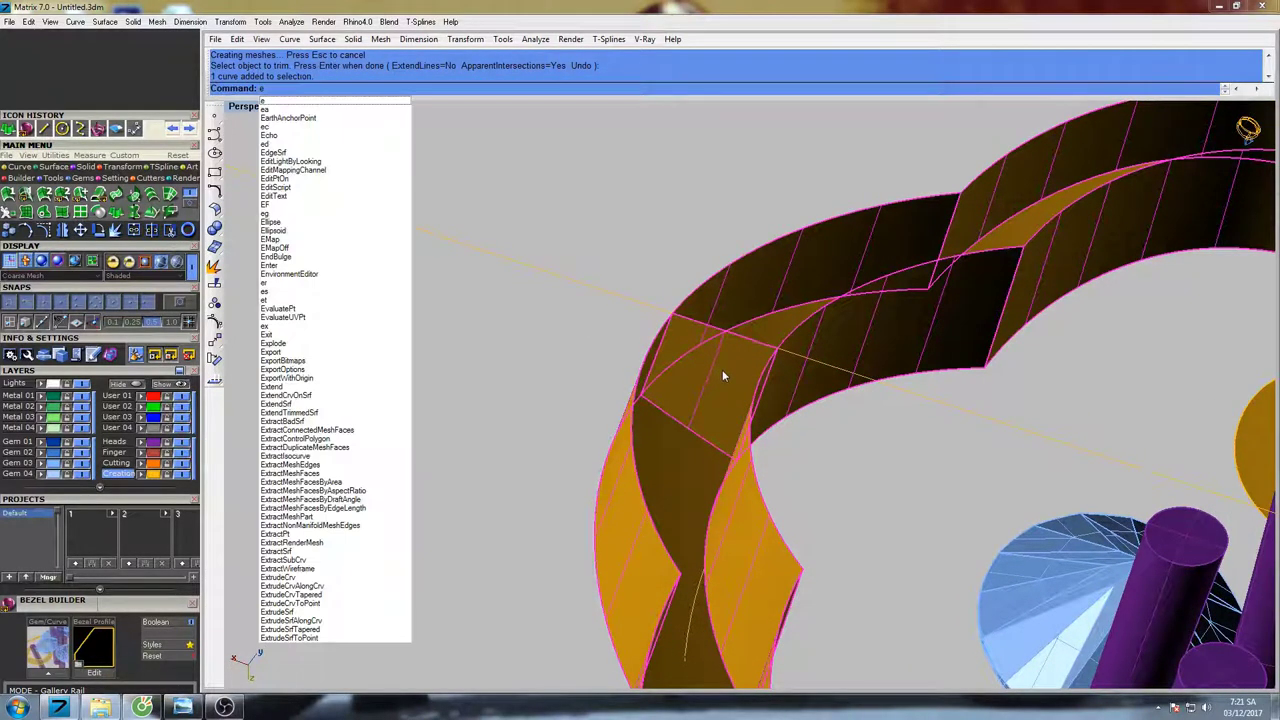
{"action": "key", "text": "Escape"}
{"action": "left_click", "coordinate": [213, 266]}
- Delete the two overlapping cross-section faces that close off the rim channel at its seam
{"action": "right_click_drag", "start_coordinate": [631, 333], "coordinate": [742, 370]}
{"action": "left_click", "coordinate": [742, 370]}
{"action": "left_click", "coordinate": [736, 362]}
{"action": "type", "text": "d: De"}
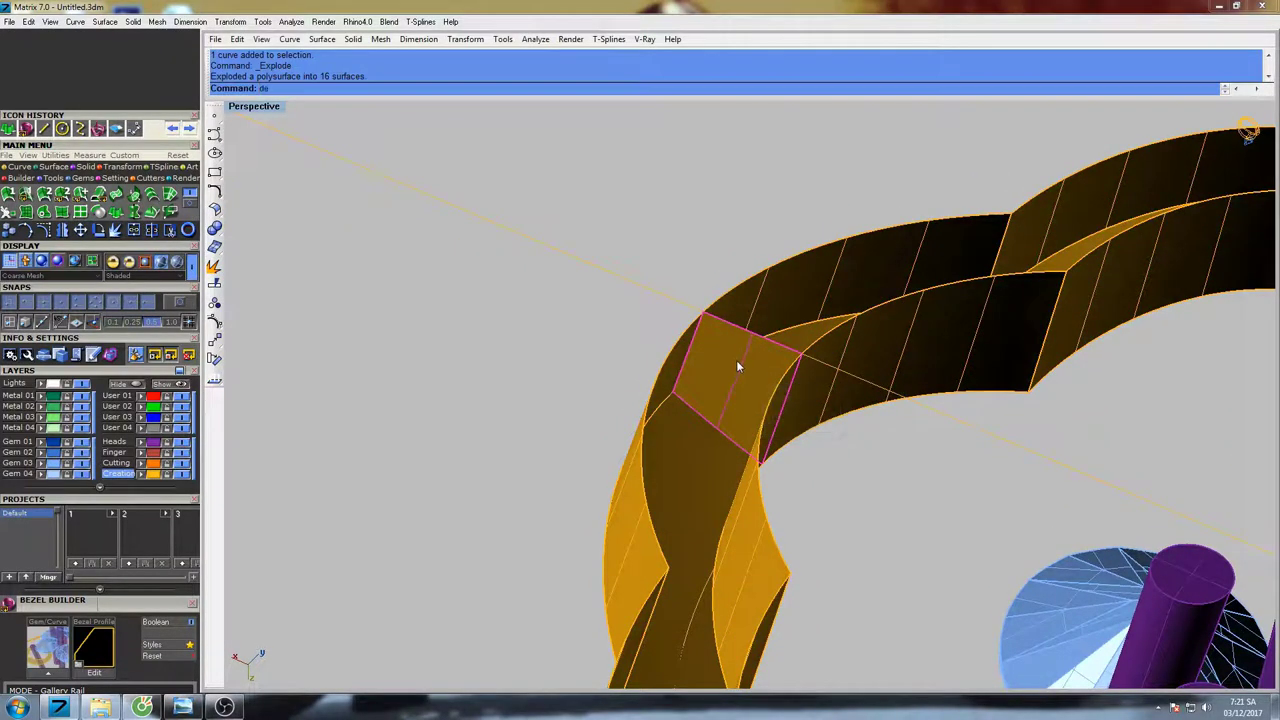
{"action": "type", "text": "l"}
{"action": "key", "text": "Return"}
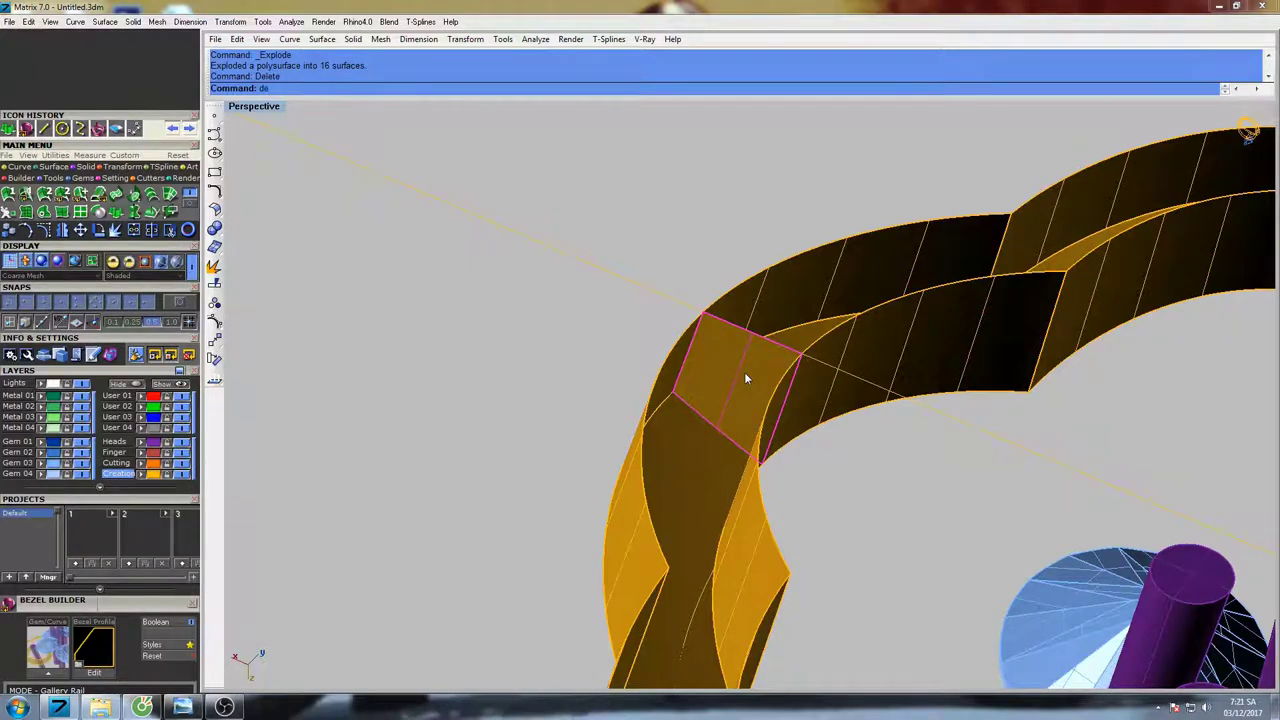
{"action": "type", "text": "l"}
{"action": "key", "text": "Return"}
- Join all the remaining scalloped rim surfaces into one polysurface
{"action": "scroll", "coordinate": [698, 262], "scroll_direction": "down", "scroll_amount": 9}
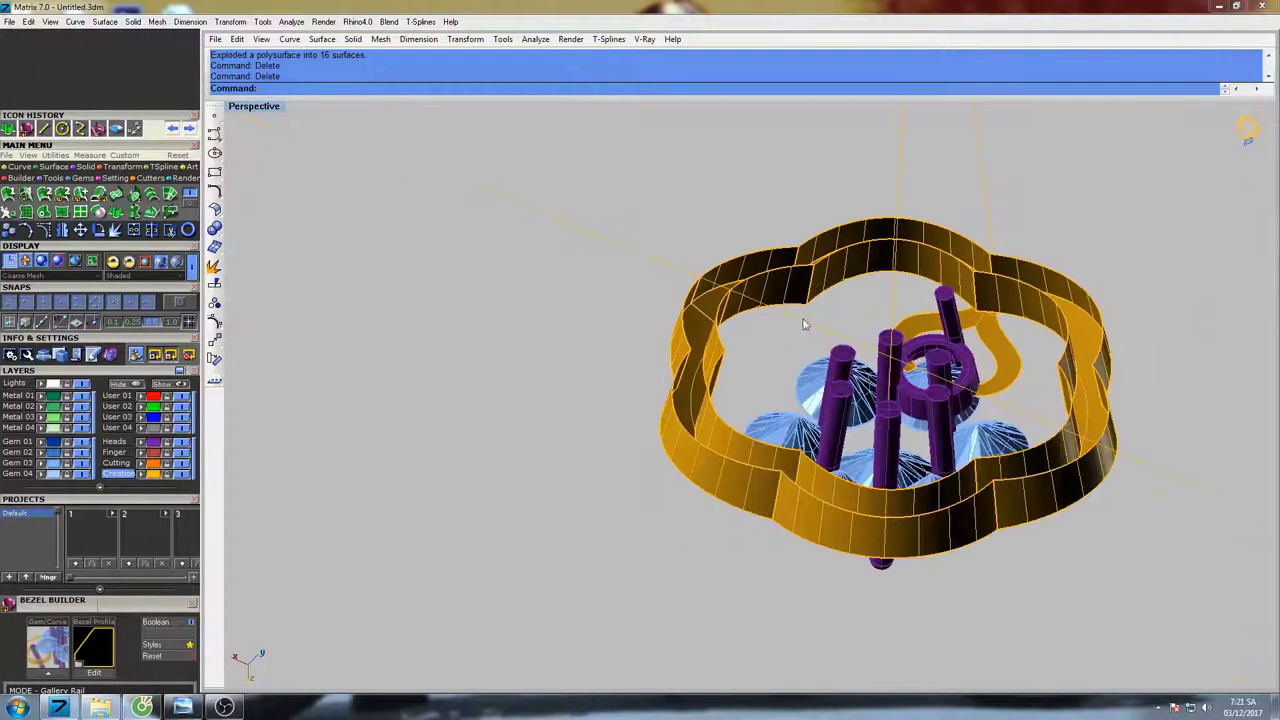
{"action": "right_click_drag", "start_coordinate": [802, 324], "coordinate": [785, 362]}
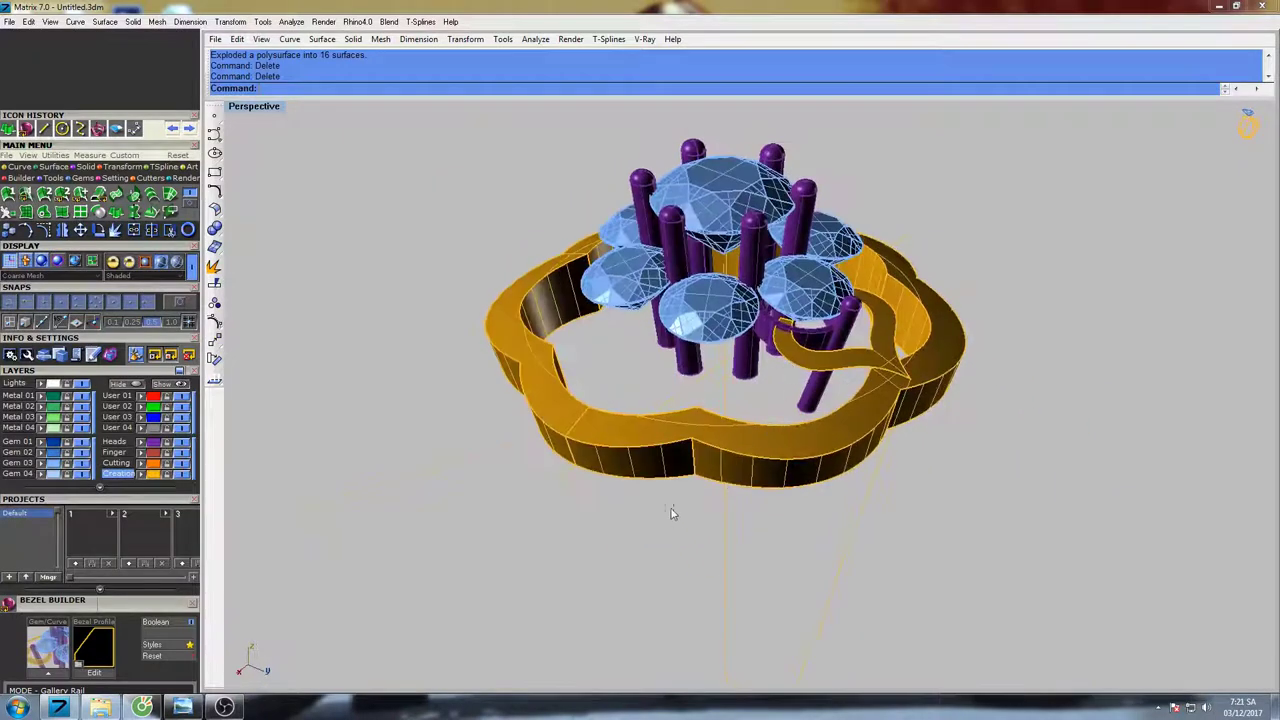
{"action": "left_click_drag", "start_coordinate": [672, 513], "coordinate": [624, 417]}
{"action": "right_click_drag", "start_coordinate": [689, 448], "coordinate": [727, 450]}
{"action": "right_click_drag", "start_coordinate": [987, 453], "coordinate": [930, 412]}
{"action": "double_click", "coordinate": [261, 108]}
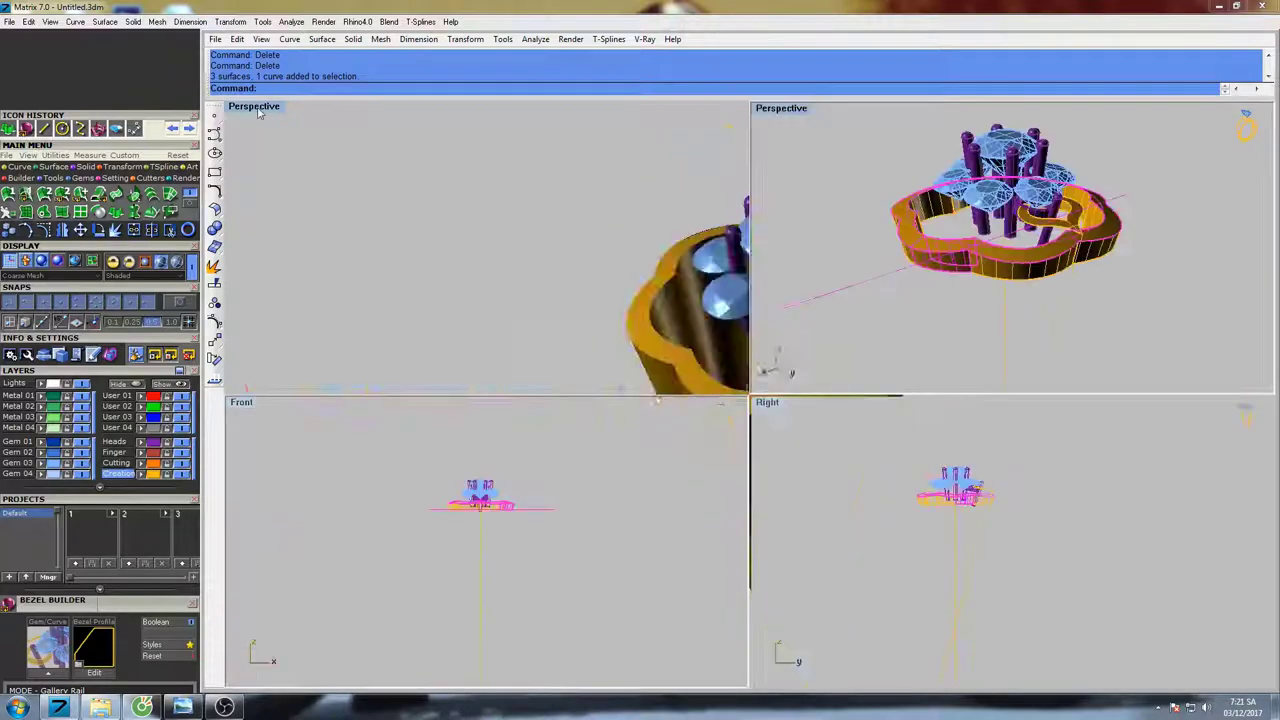
{"action": "left_click_drag", "start_coordinate": [858, 520], "coordinate": [1008, 488]}
{"action": "scroll", "coordinate": [983, 507], "scroll_direction": "up", "scroll_amount": 3}
{"action": "right_click_drag", "start_coordinate": [1005, 462], "coordinate": [1035, 468]}
{"action": "type", "text": "in"}
{"action": "key", "text": "Return"}
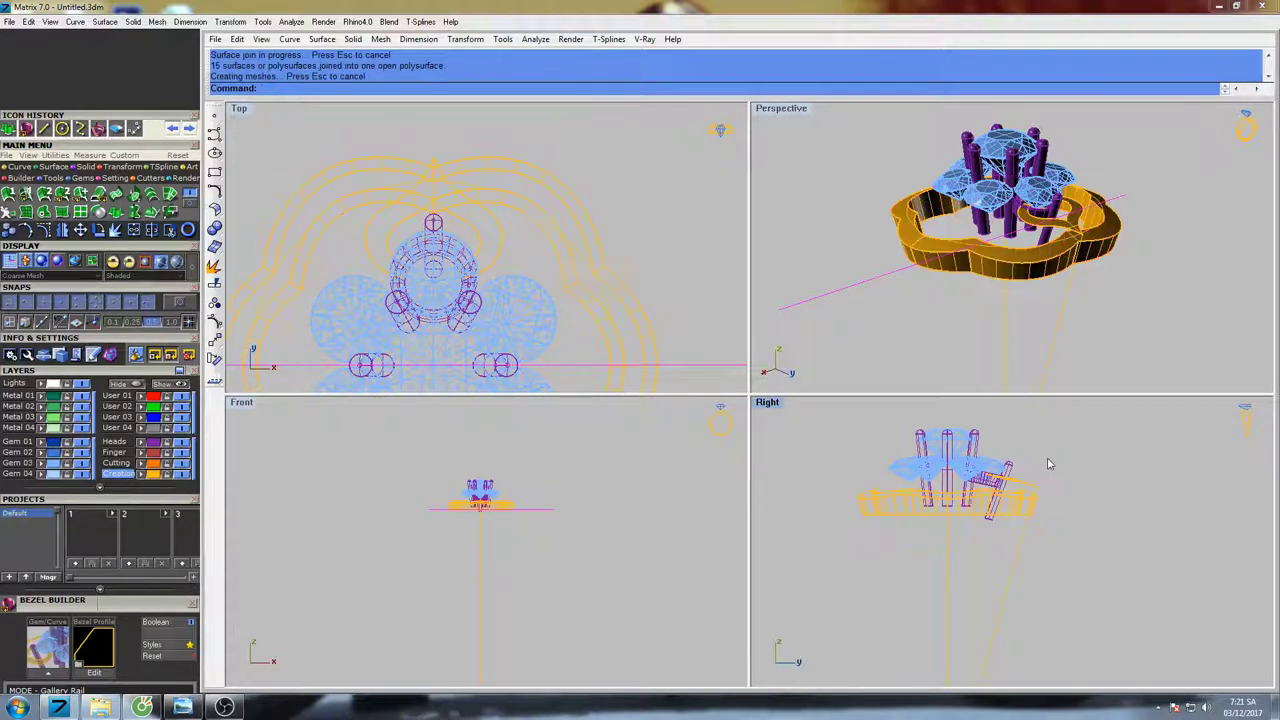
- Cap the open underside of the joined scalloped rim
{"action": "left_click", "coordinate": [1066, 269]}
{"action": "right_click_drag", "start_coordinate": [1065, 266], "coordinate": [1030, 160]}
{"action": "scroll", "coordinate": [932, 226], "scroll_direction": "up", "scroll_amount": 5}
{"action": "right_click_drag", "start_coordinate": [958, 278], "coordinate": [939, 233]}
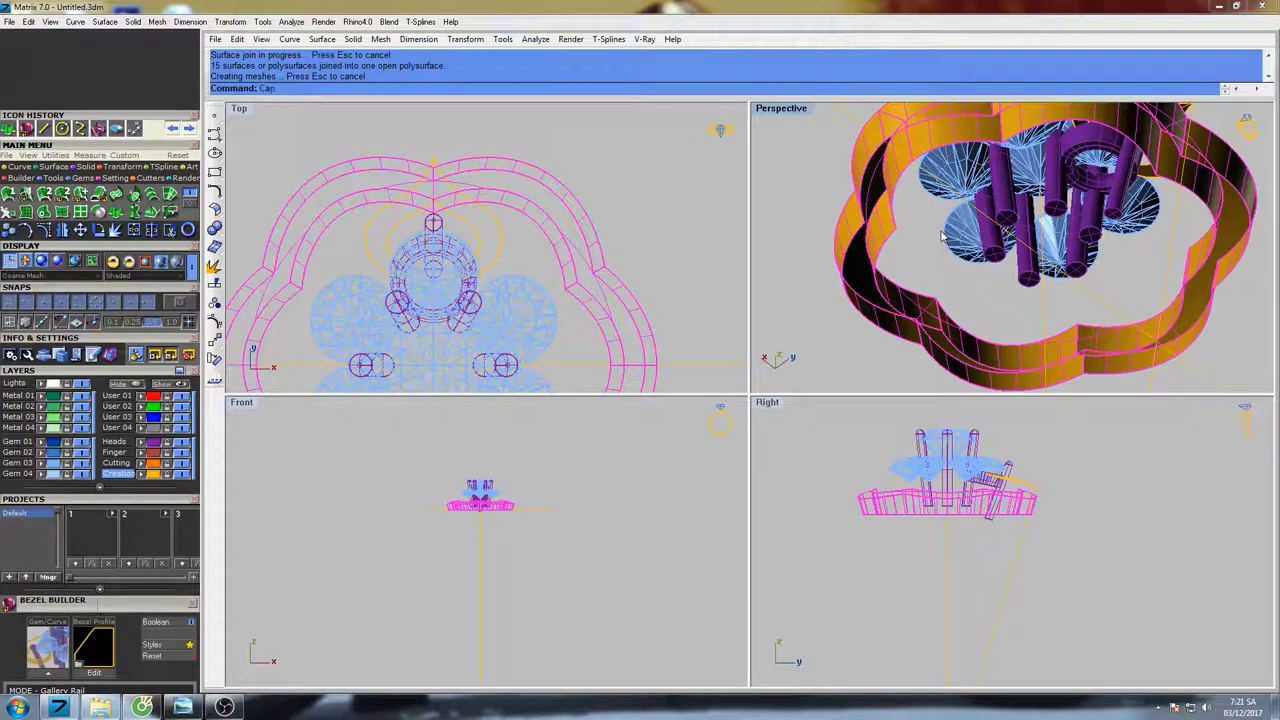
{"action": "key", "text": "Return"}
{"action": "right_click_drag", "start_coordinate": [962, 262], "coordinate": [936, 285]}
{"action": "left_click", "coordinate": [954, 160]}
{"action": "scroll", "coordinate": [988, 249], "scroll_direction": "down", "scroll_amount": 4}
{"action": "scroll", "coordinate": [972, 230], "scroll_direction": "up", "scroll_amount": 3}
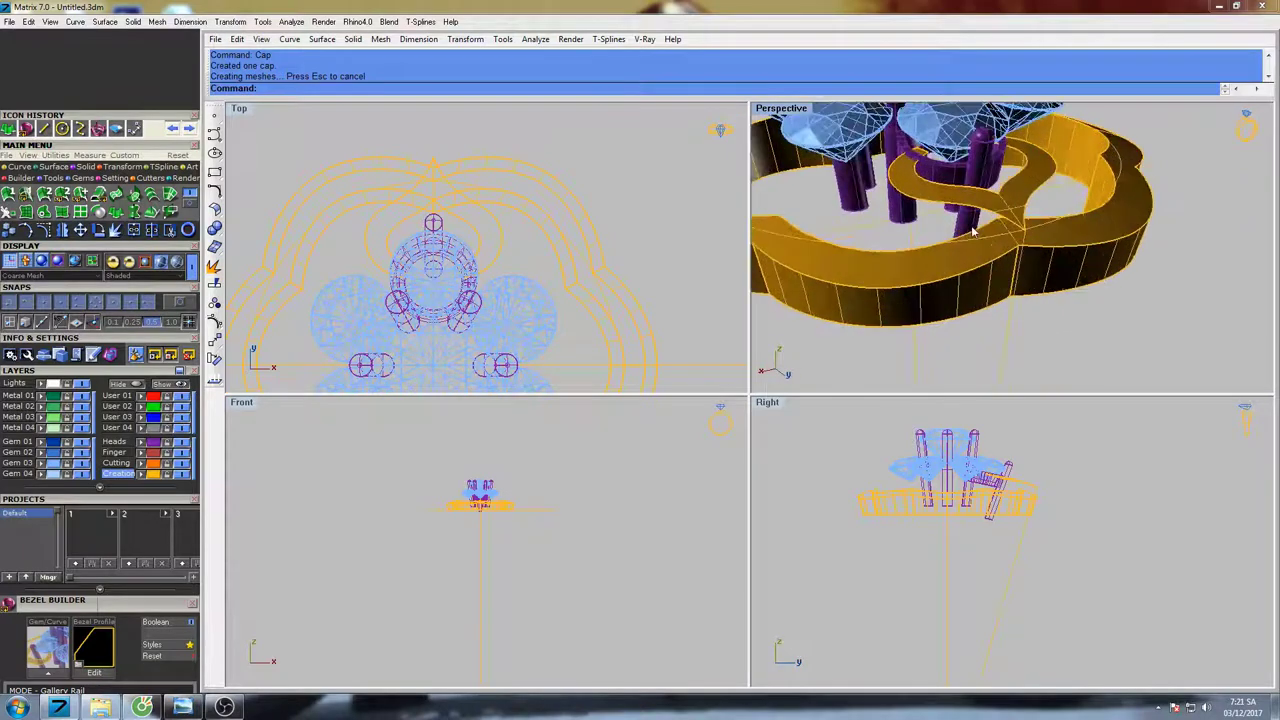
- Extrude the petal surface to a point at the intersection of the vertical and slanted lines in the Right view
{"action": "right_click_drag", "start_coordinate": [972, 231], "coordinate": [1040, 213]}
{"action": "left_click", "coordinate": [1042, 187]}
{"action": "scroll", "coordinate": [975, 520], "scroll_direction": "down", "scroll_amount": 3}
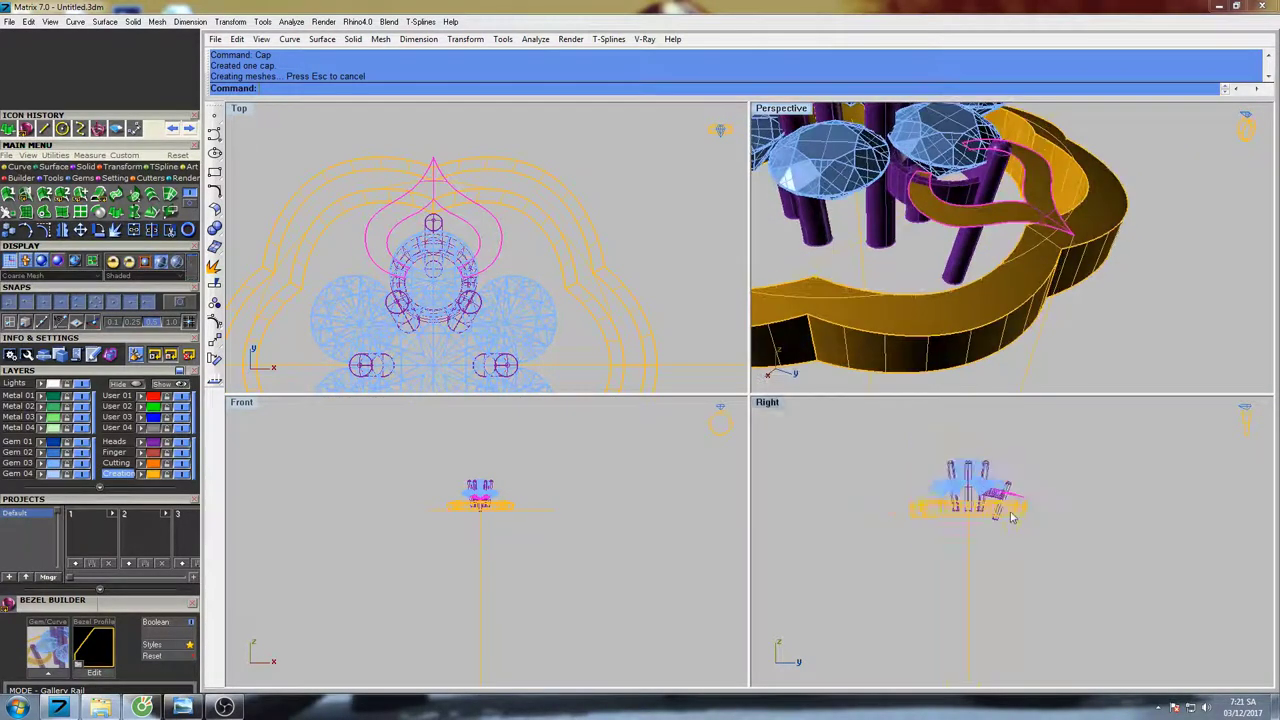
{"action": "left_click", "coordinate": [116, 211]}
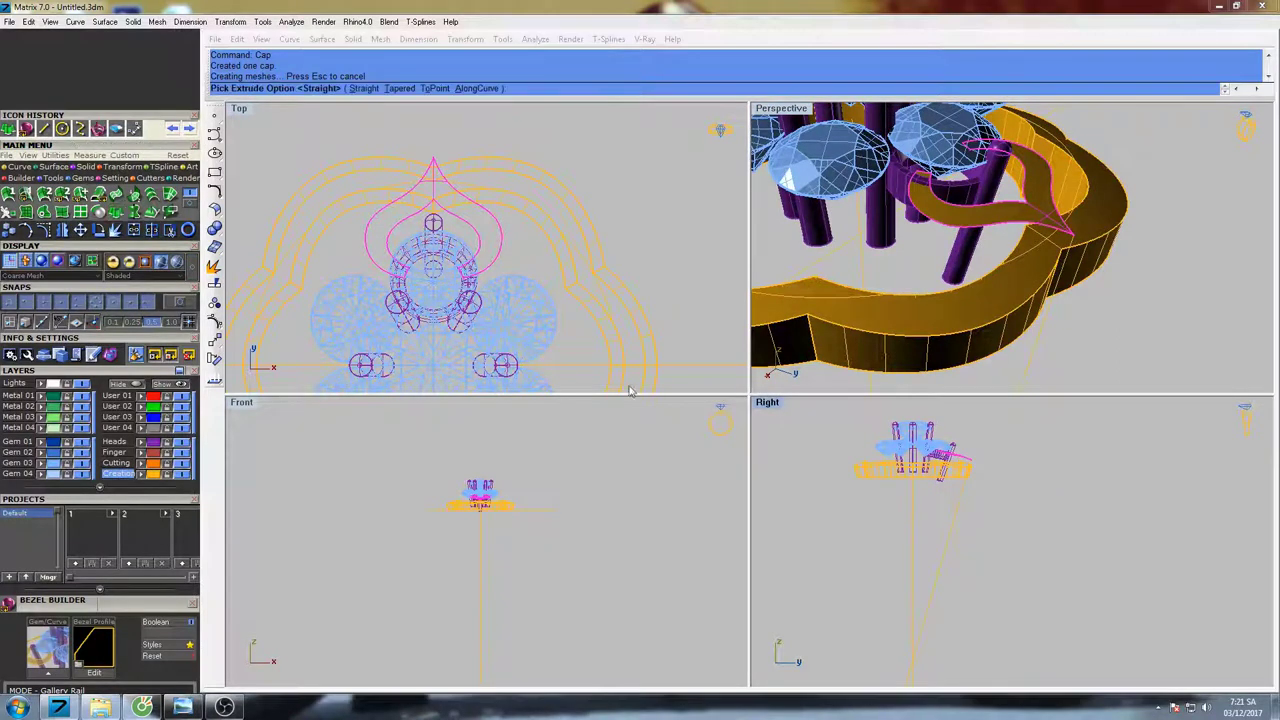
{"action": "right_click_drag", "start_coordinate": [907, 515], "coordinate": [900, 462]}
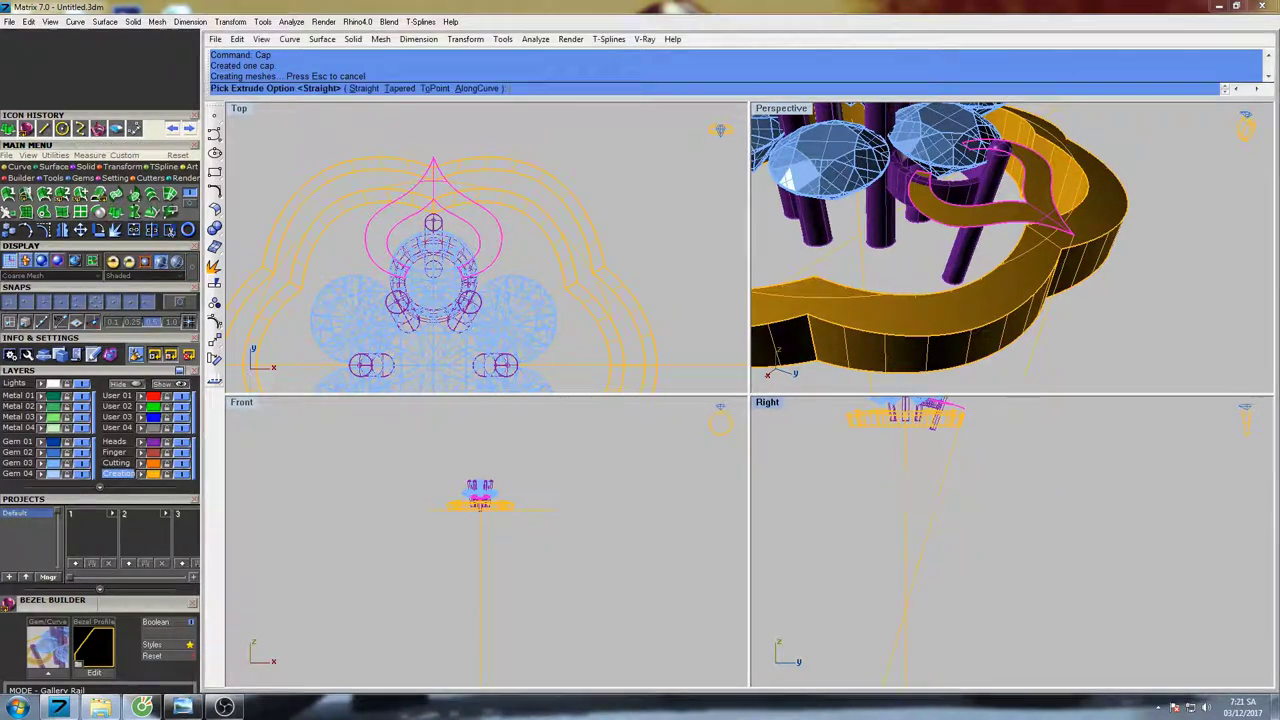
{"action": "left_click", "coordinate": [437, 89]}
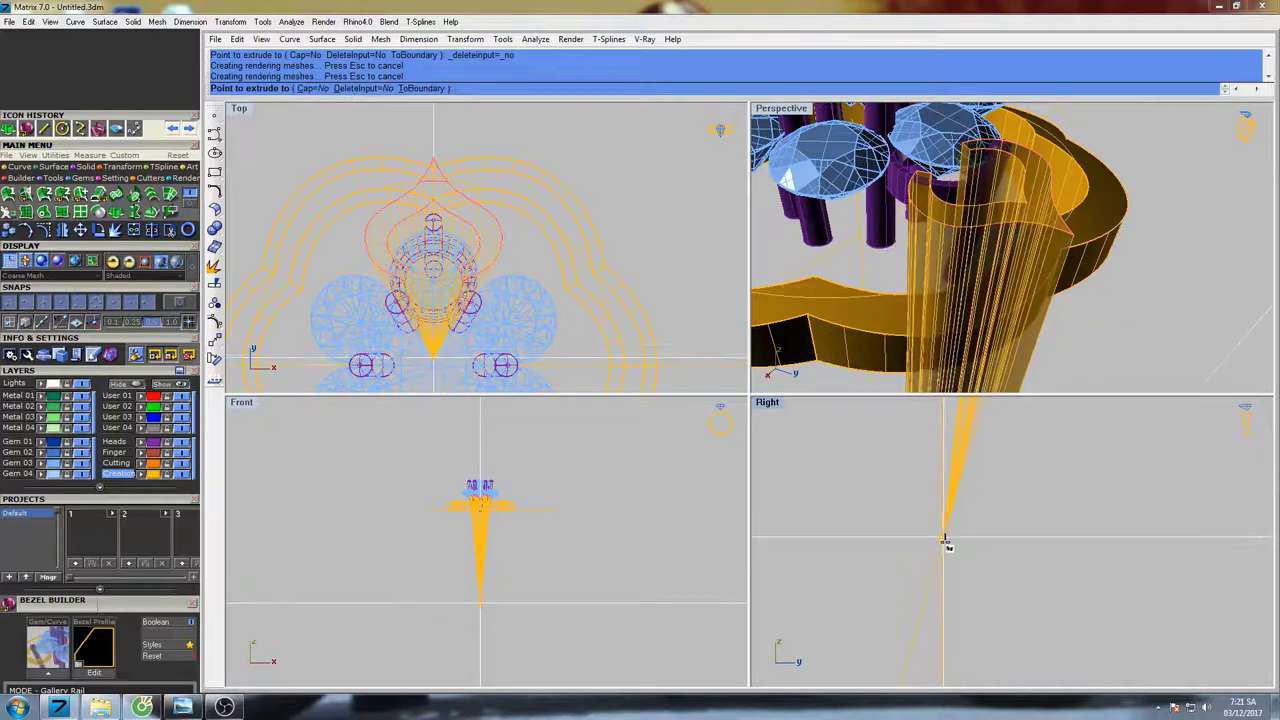
{"action": "left_click", "coordinate": [946, 550]}
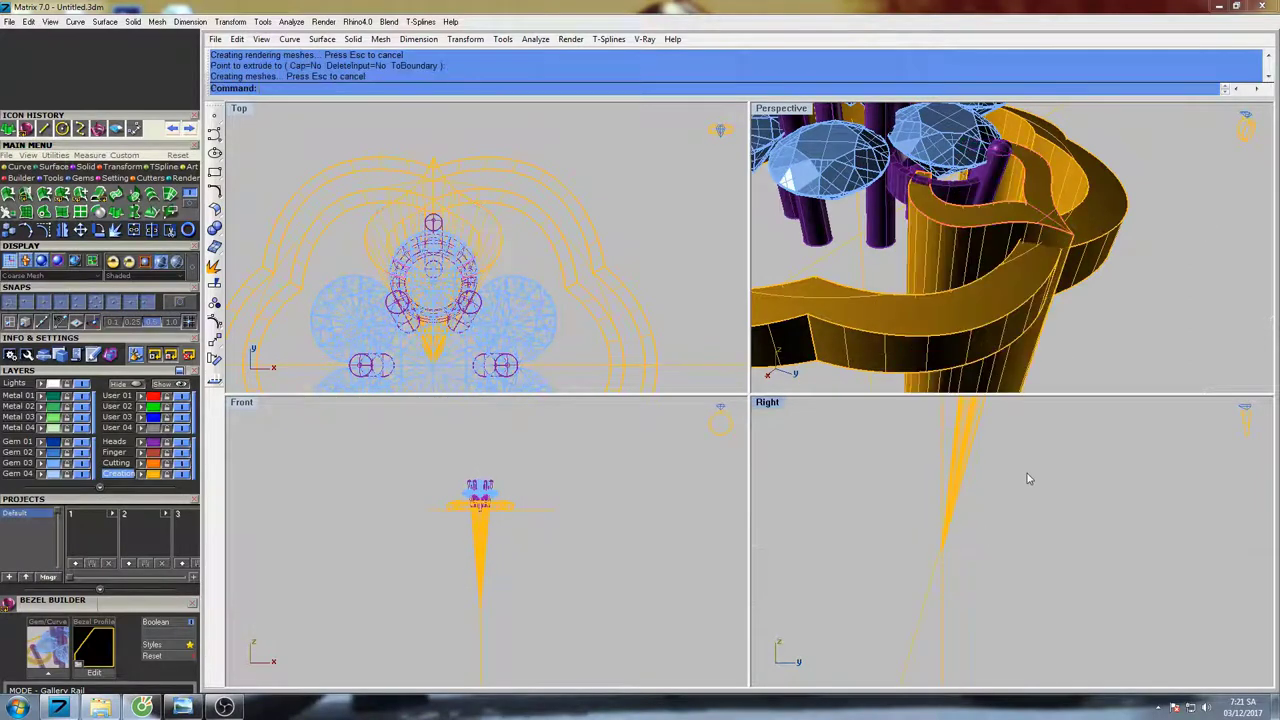
{"action": "right_click_drag", "start_coordinate": [1080, 264], "coordinate": [1016, 279]}
{"action": "scroll", "coordinate": [1029, 237], "scroll_direction": "up", "scroll_amount": 1}
{"action": "left_click", "coordinate": [1007, 228]}
{"action": "mouse_move", "coordinate": [883, 242]}
{"action": "right_mouse_down"}
{"action": "mouse_move", "coordinate": [978, 243]}
{"action": "mouse_move", "coordinate": [901, 256]}
{"action": "right_mouse_up"}
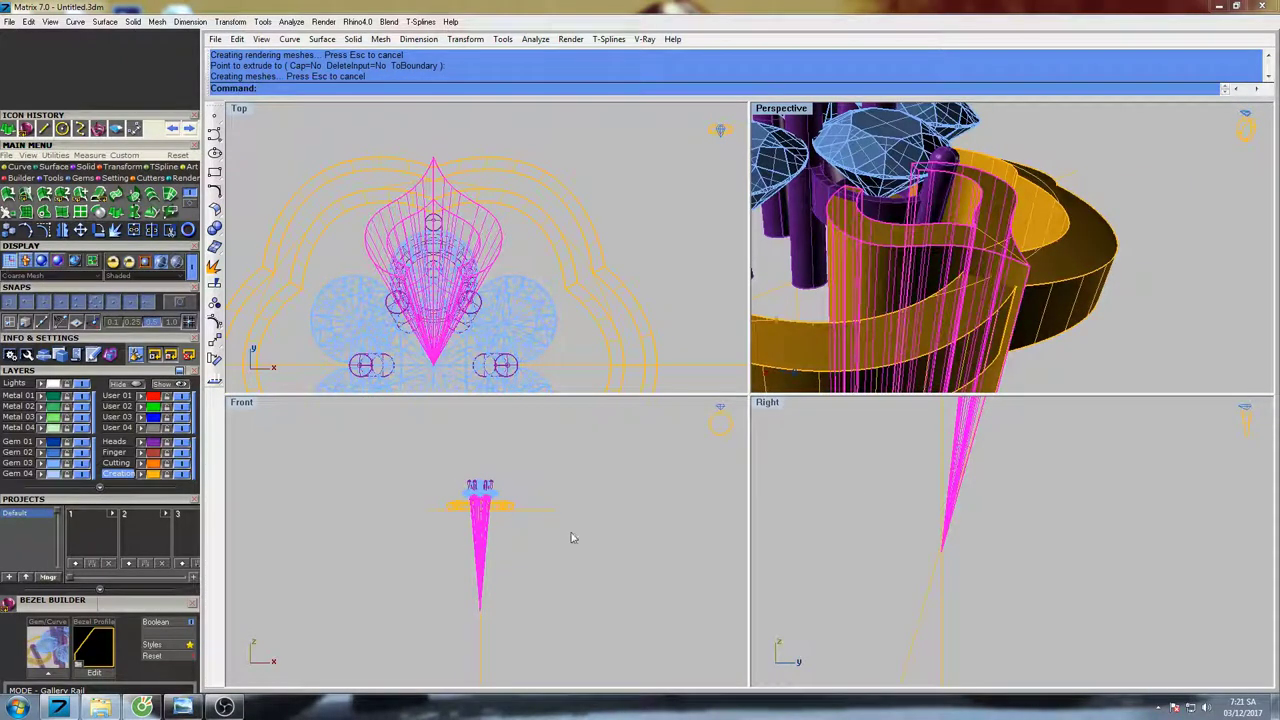
- Draw a slanted line across the petal extrusion in the Right view, roughly parallel to the petal's tilted upper edge
{"action": "scroll", "coordinate": [571, 538], "scroll_direction": "up", "scroll_amount": 6}
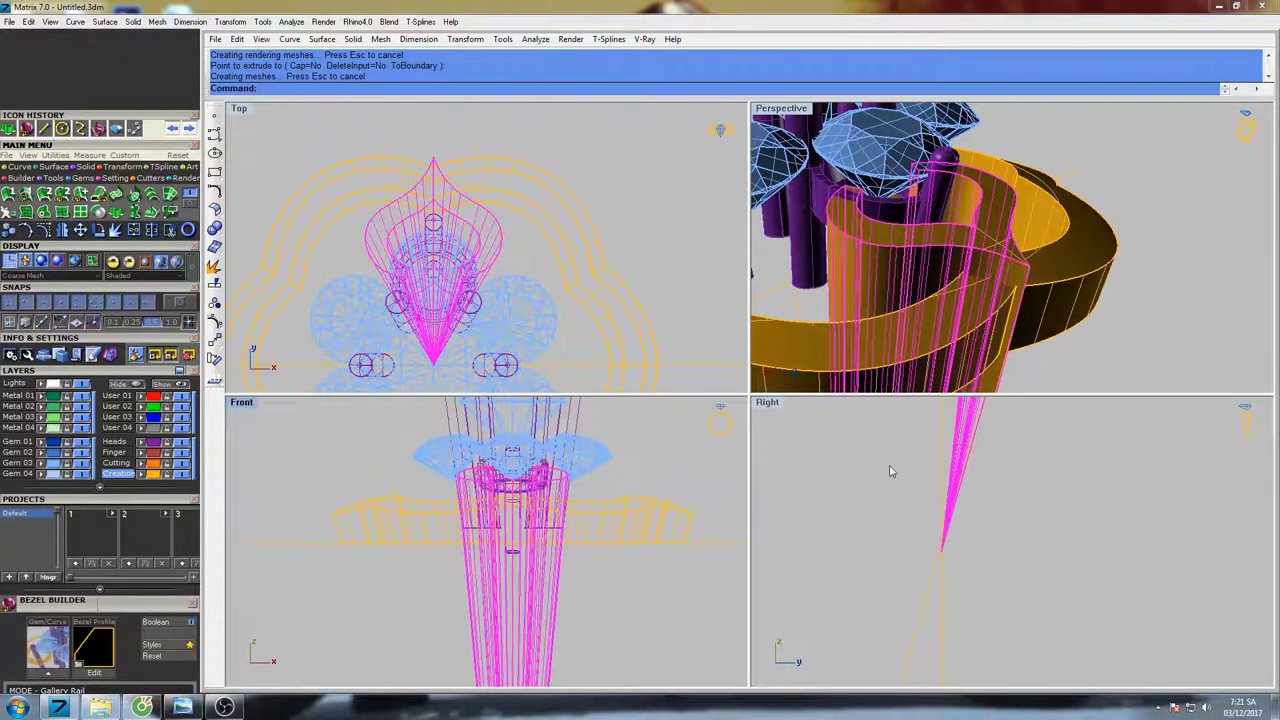
{"action": "scroll", "coordinate": [940, 488], "scroll_direction": "down", "scroll_amount": 5}
{"action": "scroll", "coordinate": [960, 486], "scroll_direction": "up", "scroll_amount": 4}
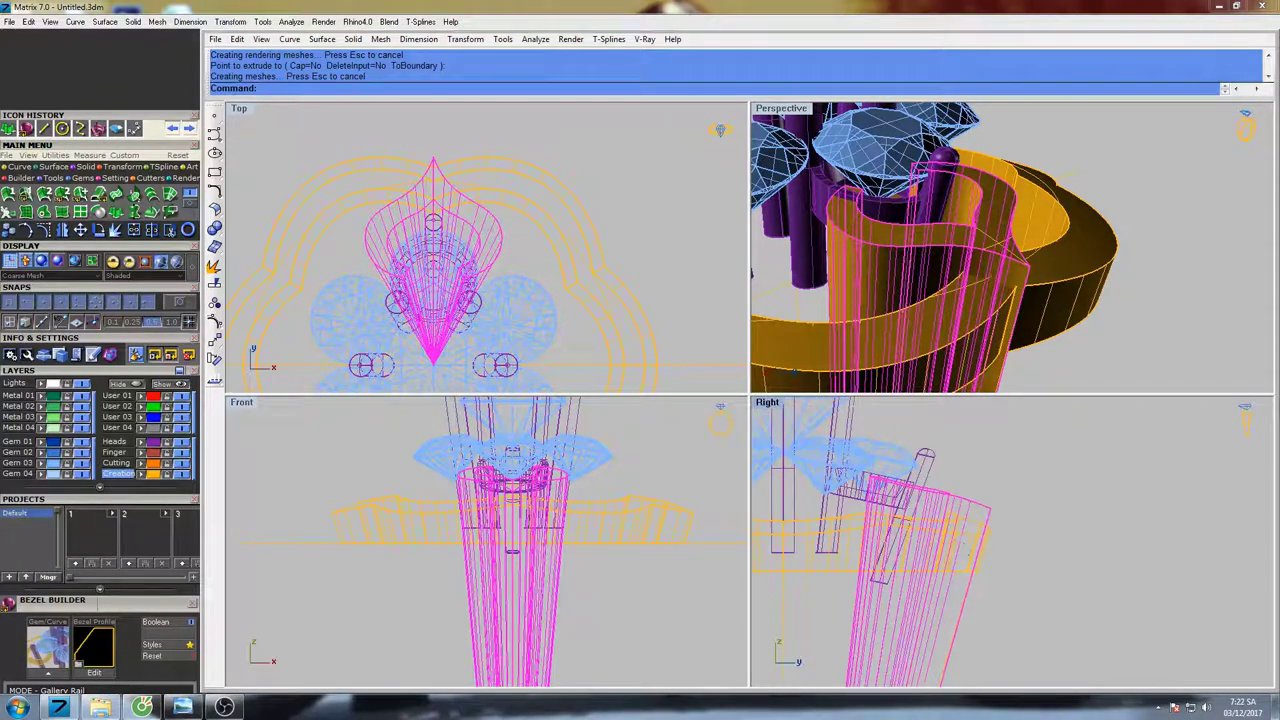
{"action": "scroll", "coordinate": [964, 546], "scroll_direction": "up", "scroll_amount": 1}
{"action": "scroll", "coordinate": [976, 541], "scroll_direction": "up", "scroll_amount": 1}
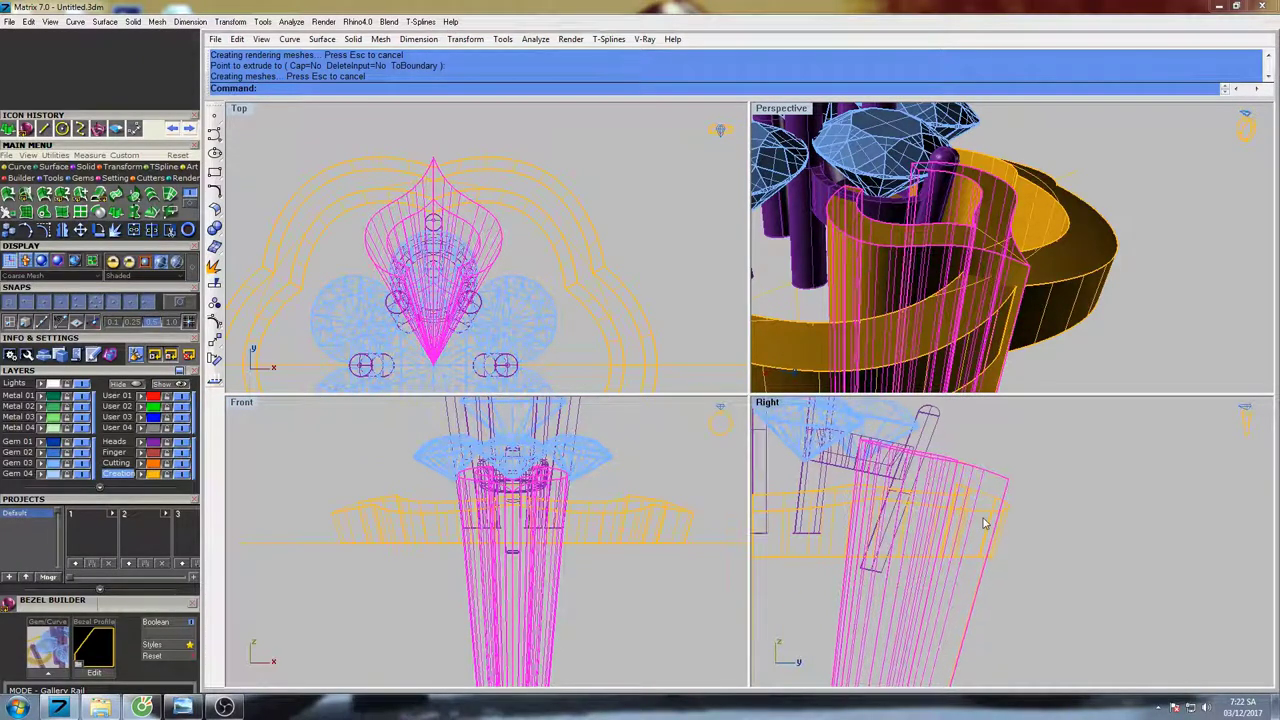
{"action": "left_click", "coordinate": [44, 129]}
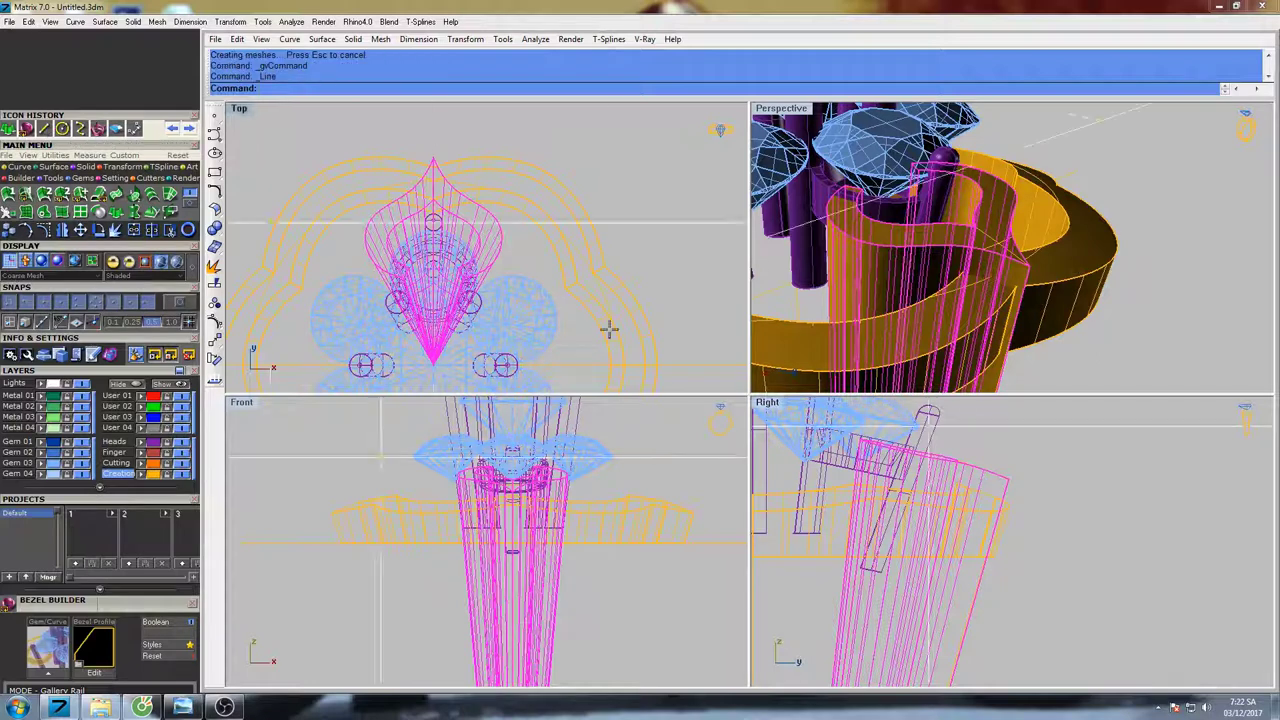
{"action": "scroll", "coordinate": [976, 501], "scroll_direction": "up", "scroll_amount": 2}
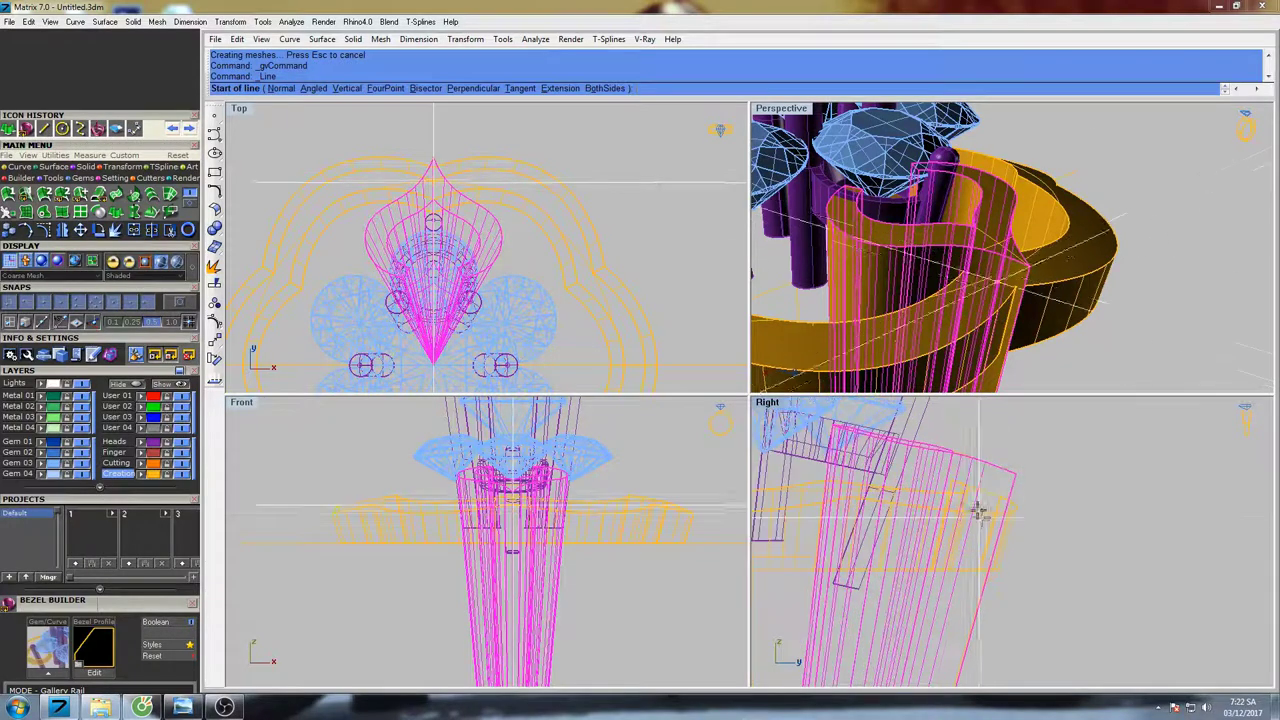
{"action": "left_click", "coordinate": [1008, 562]}
{"action": "left_click", "coordinate": [808, 510]}
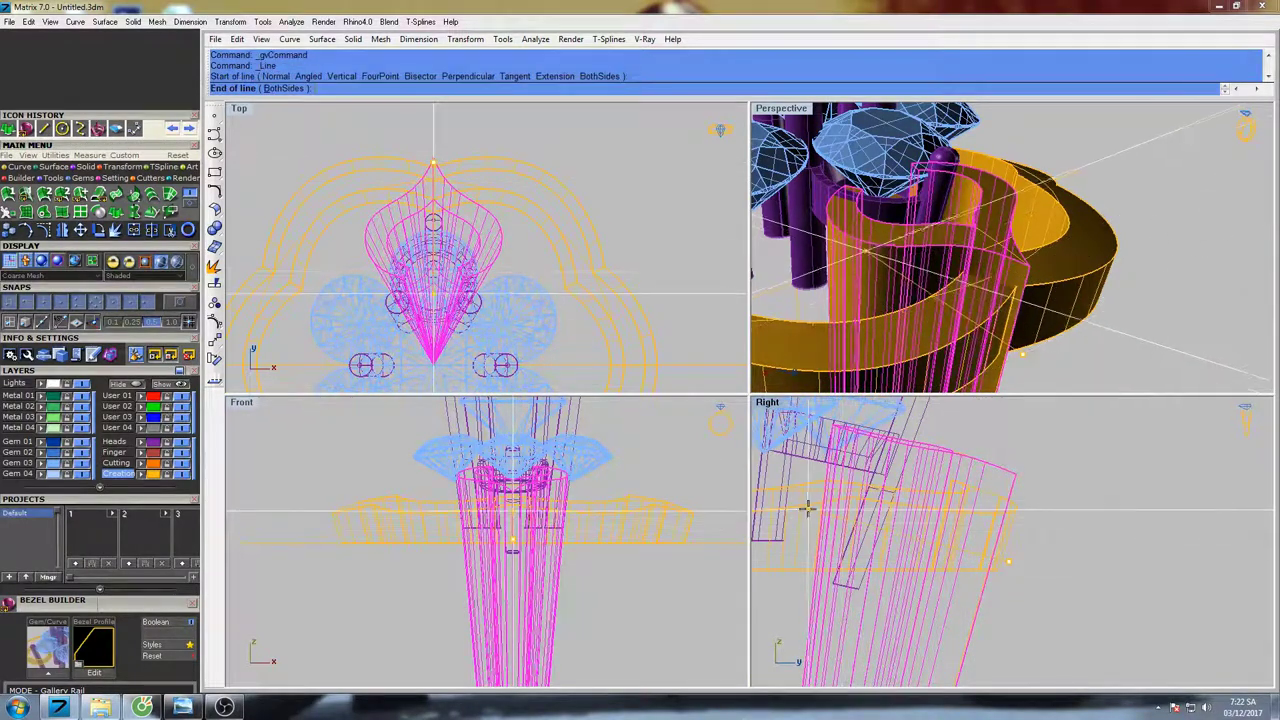
{"action": "key", "text": "Escape"}
- Trim away the part of the petal extrusion below the slanted cutting line
{"action": "right_click_drag", "start_coordinate": [870, 567], "coordinate": [871, 508]}
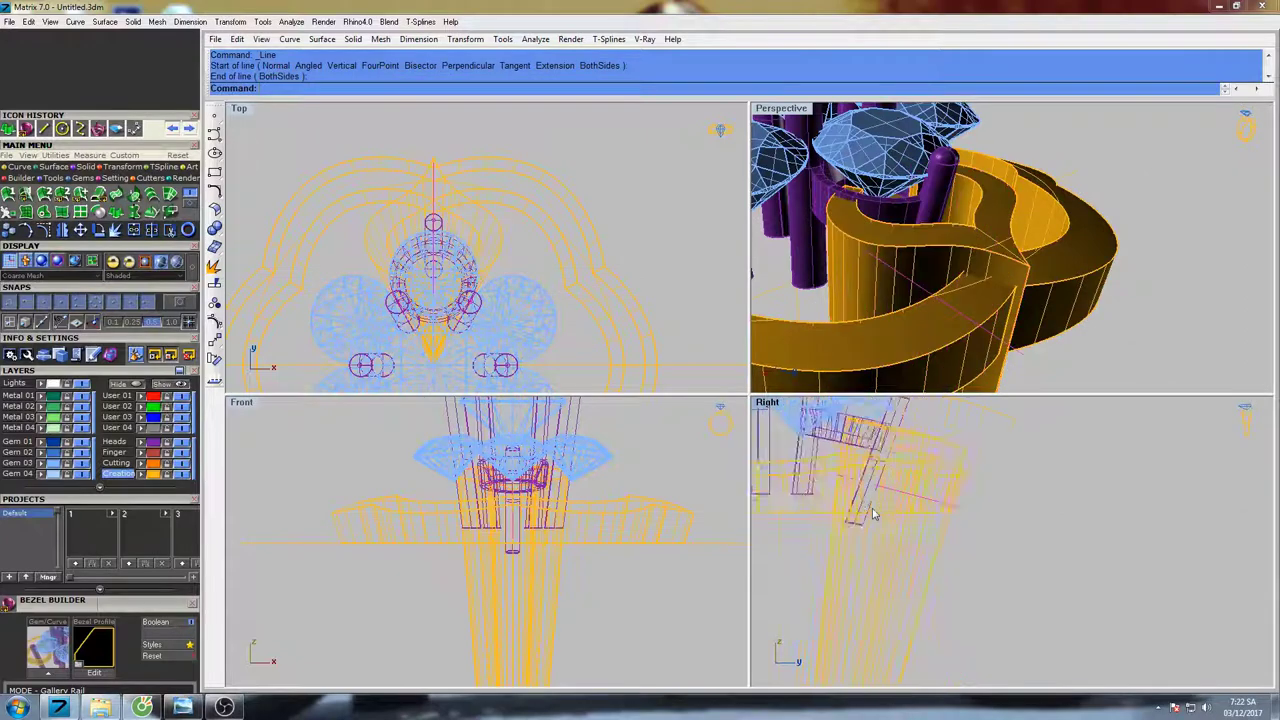
{"action": "scroll", "coordinate": [871, 508], "scroll_direction": "down", "scroll_amount": 5}
{"action": "type", "text": "T"}
{"action": "type", "text": "Trim"}
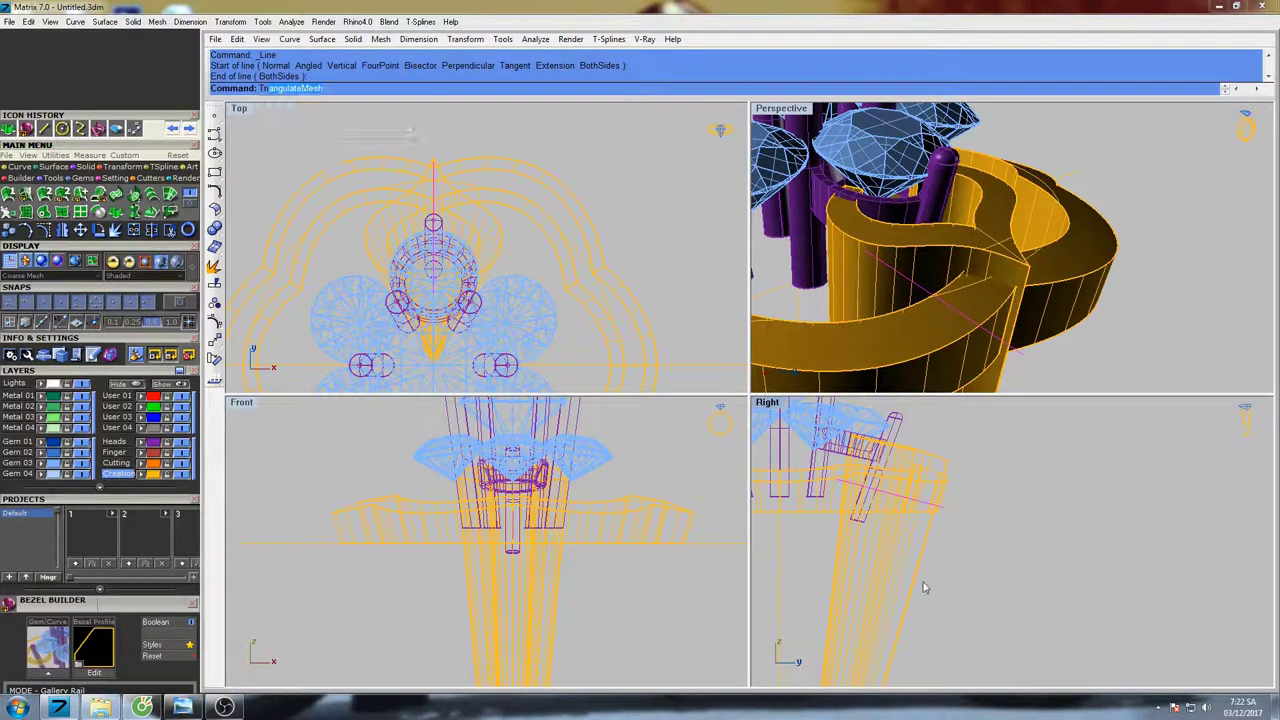
{"action": "key", "text": "Return"}
{"action": "left_click", "coordinate": [918, 578]}
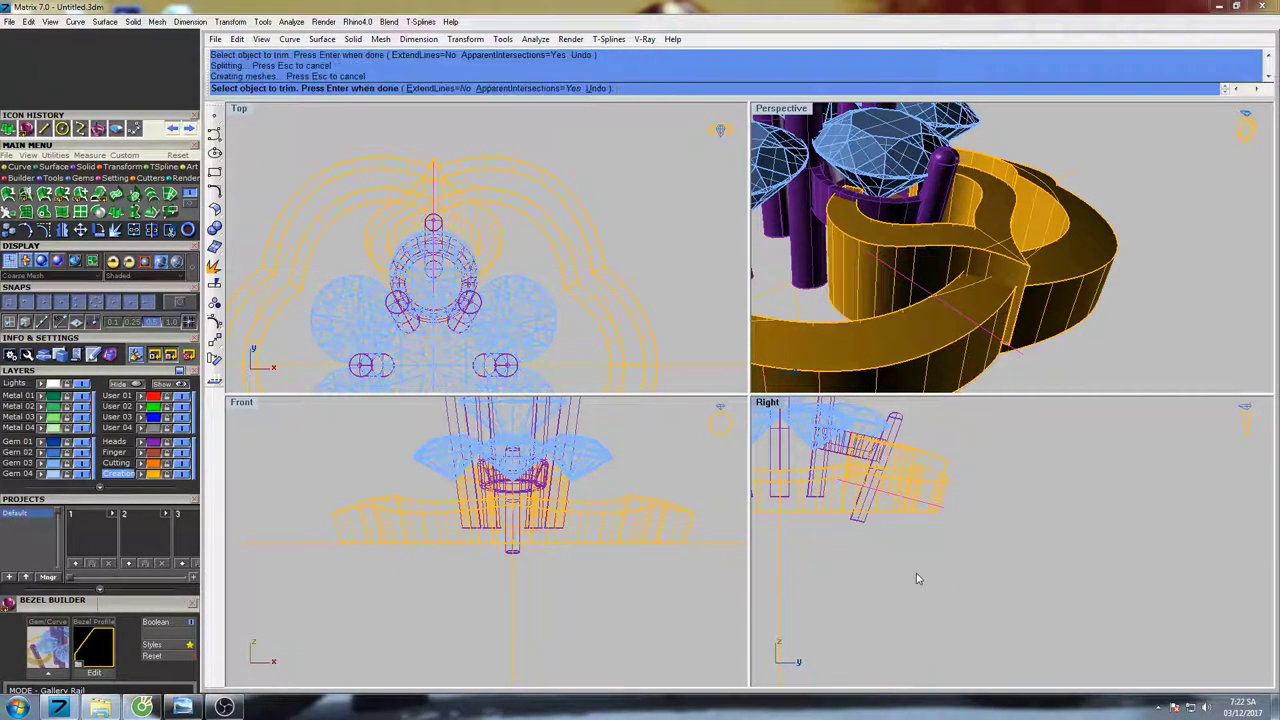
{"action": "key", "text": "Return"}
- Cap the open lower end of the trimmed petal extrusion
{"action": "right_click_drag", "start_coordinate": [998, 285], "coordinate": [1083, 338]}
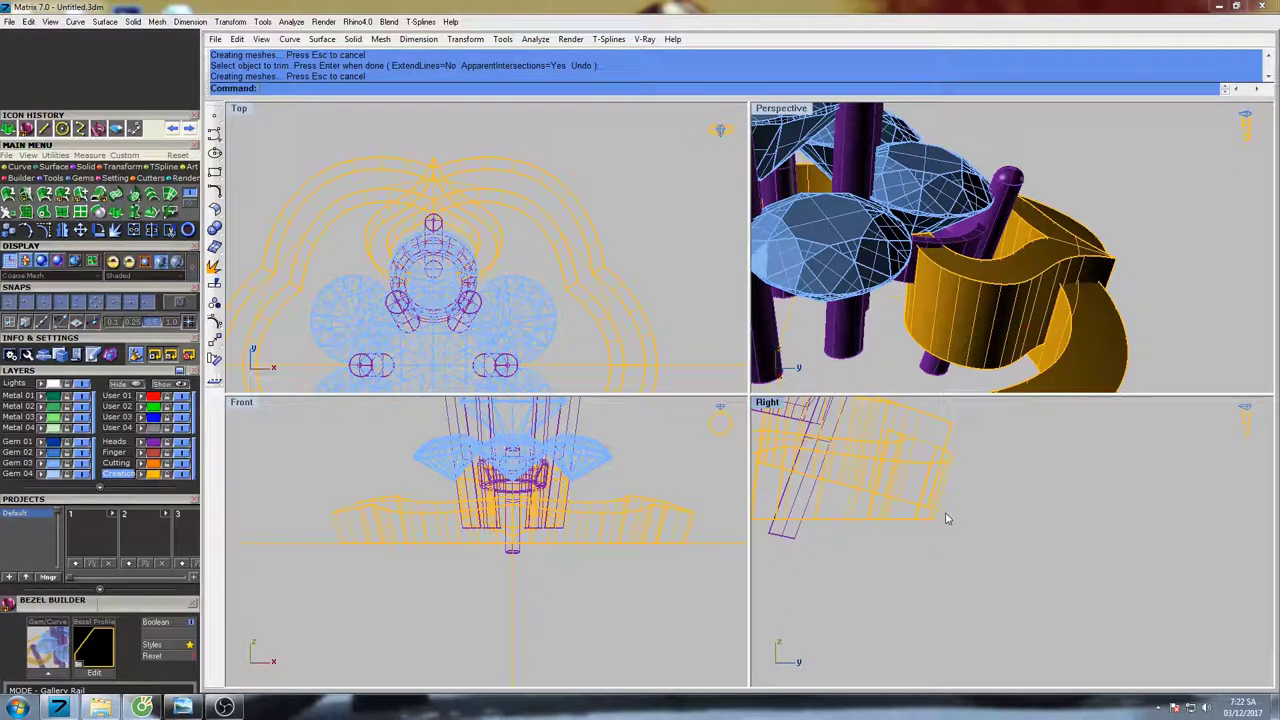
{"action": "scroll", "coordinate": [950, 515], "scroll_direction": "up", "scroll_amount": 2}
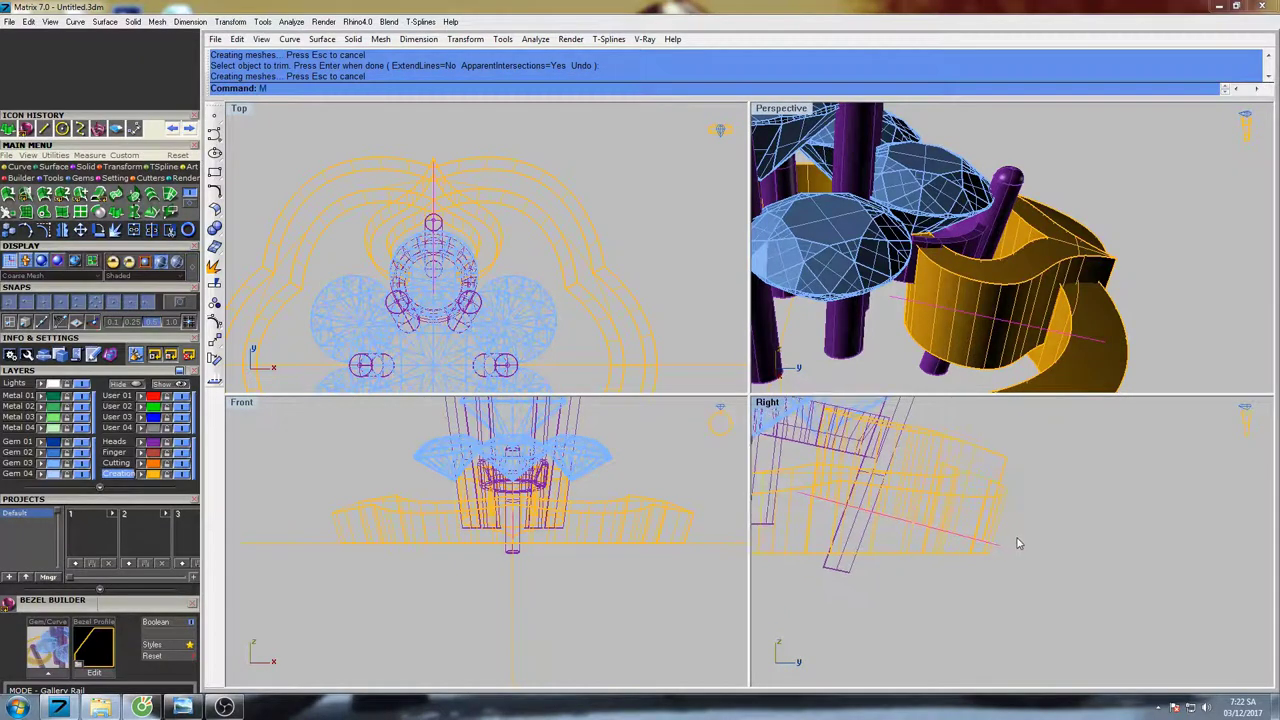
{"action": "scroll", "coordinate": [1005, 530], "scroll_direction": "down", "scroll_amount": 3}
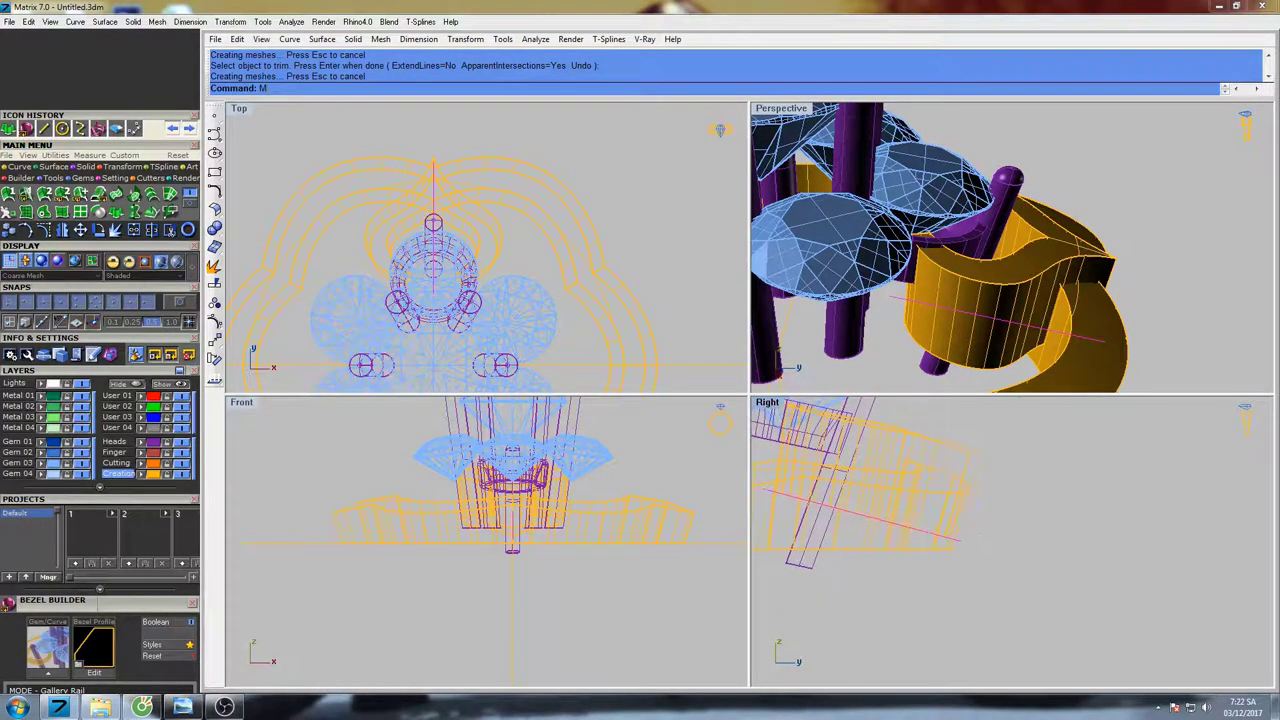
{"action": "right_click_drag", "start_coordinate": [985, 334], "coordinate": [960, 329]}
{"action": "left_click", "coordinate": [964, 331]}
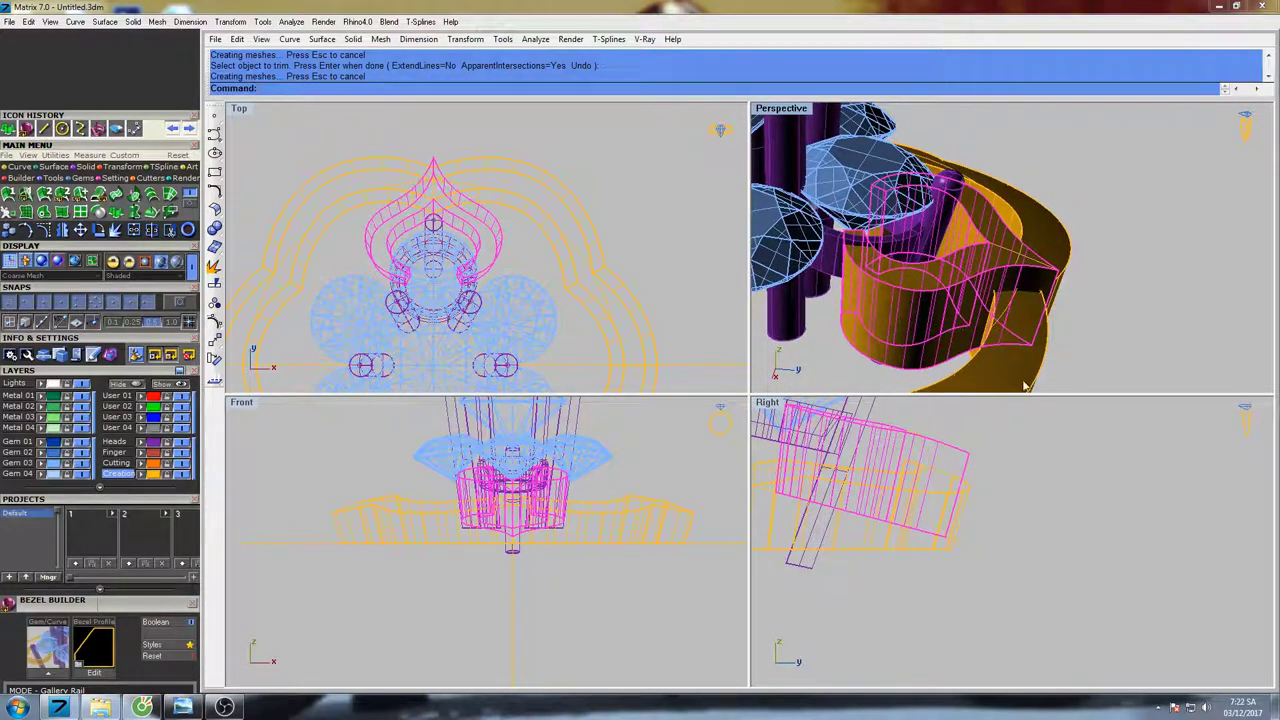
{"action": "right_click_drag", "start_coordinate": [1025, 385], "coordinate": [868, 352]}
{"action": "scroll", "coordinate": [971, 228], "scroll_direction": "up", "scroll_amount": 2}
{"action": "key", "text": "Return"}
{"action": "key", "text": "Escape"}
- Paste the copied large dome surface back over the flower head
{"action": "key", "text": "ctrl+v"}
{"action": "scroll", "coordinate": [998, 350], "scroll_direction": "down", "scroll_amount": 5}
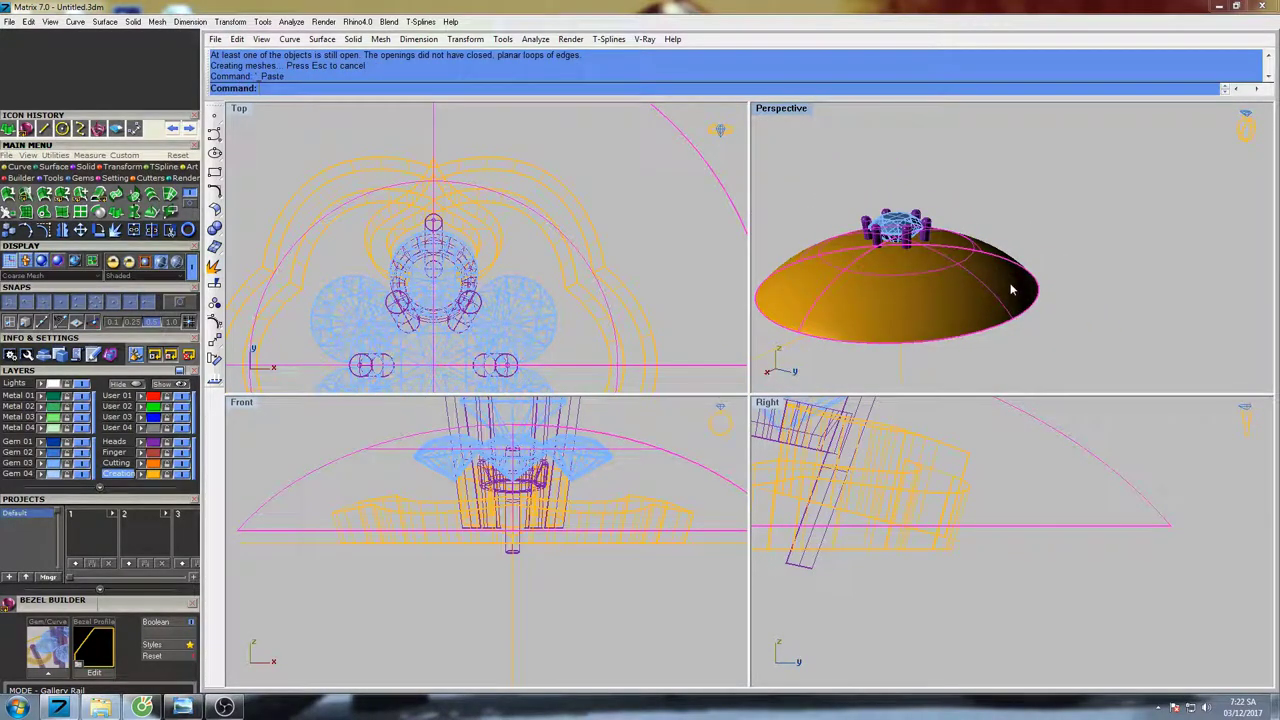
{"action": "scroll", "coordinate": [871, 126], "scroll_direction": "up", "scroll_amount": 3}
{"action": "key", "text": "Delete"}
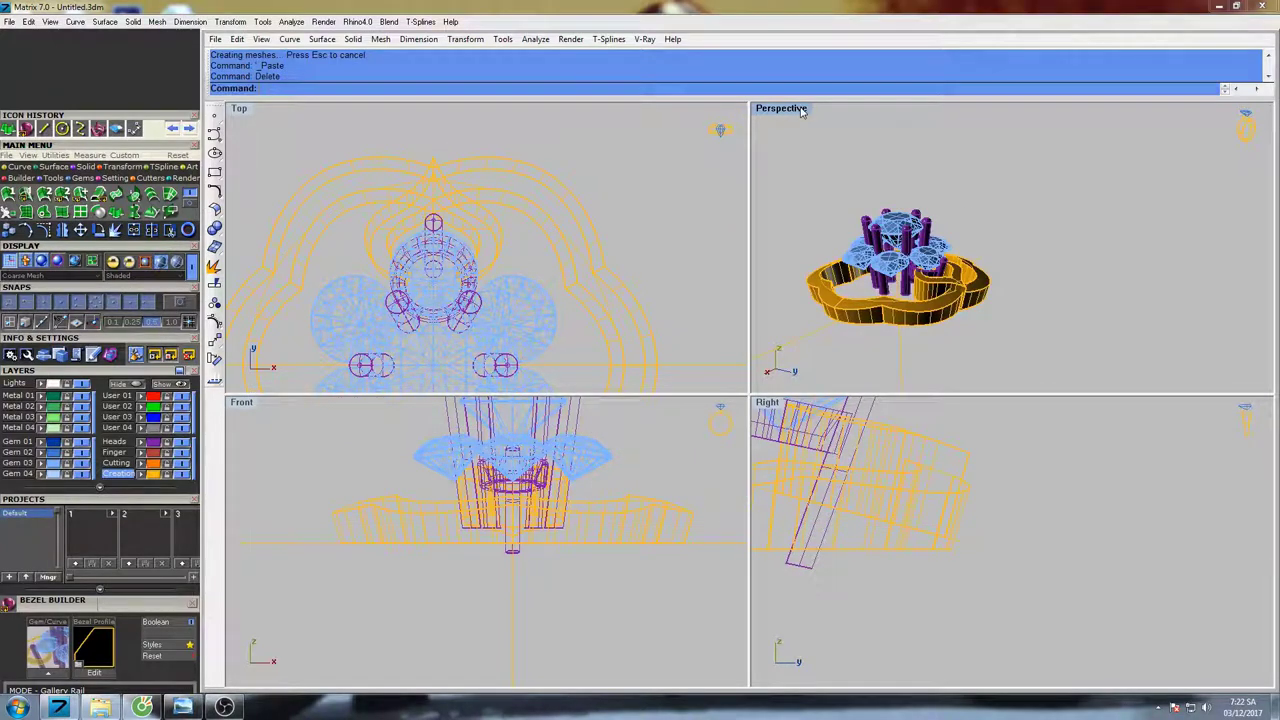
{"action": "key", "text": "ctrl+z"}
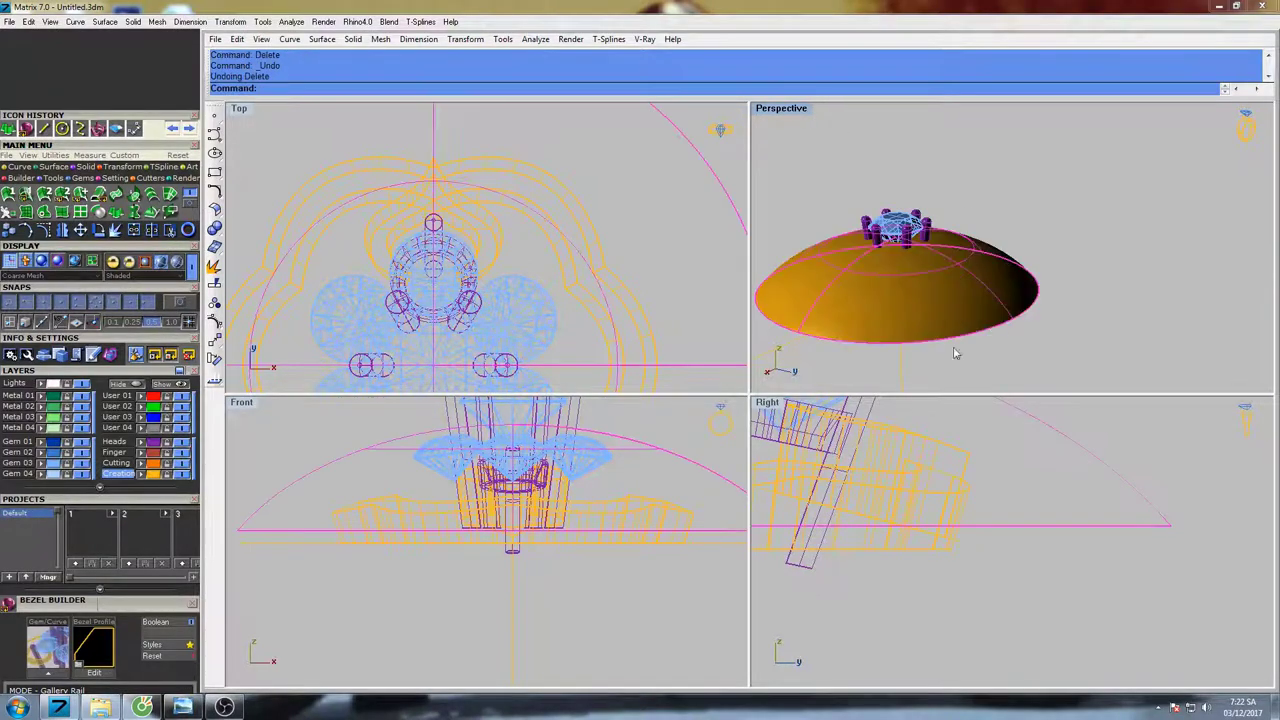
- Move the pasted dome surface straight down by about 1.96 in the Right view
{"action": "scroll", "coordinate": [943, 465], "scroll_direction": "down", "scroll_amount": 6}
{"action": "right_click_drag", "start_coordinate": [943, 465], "coordinate": [1041, 505]}
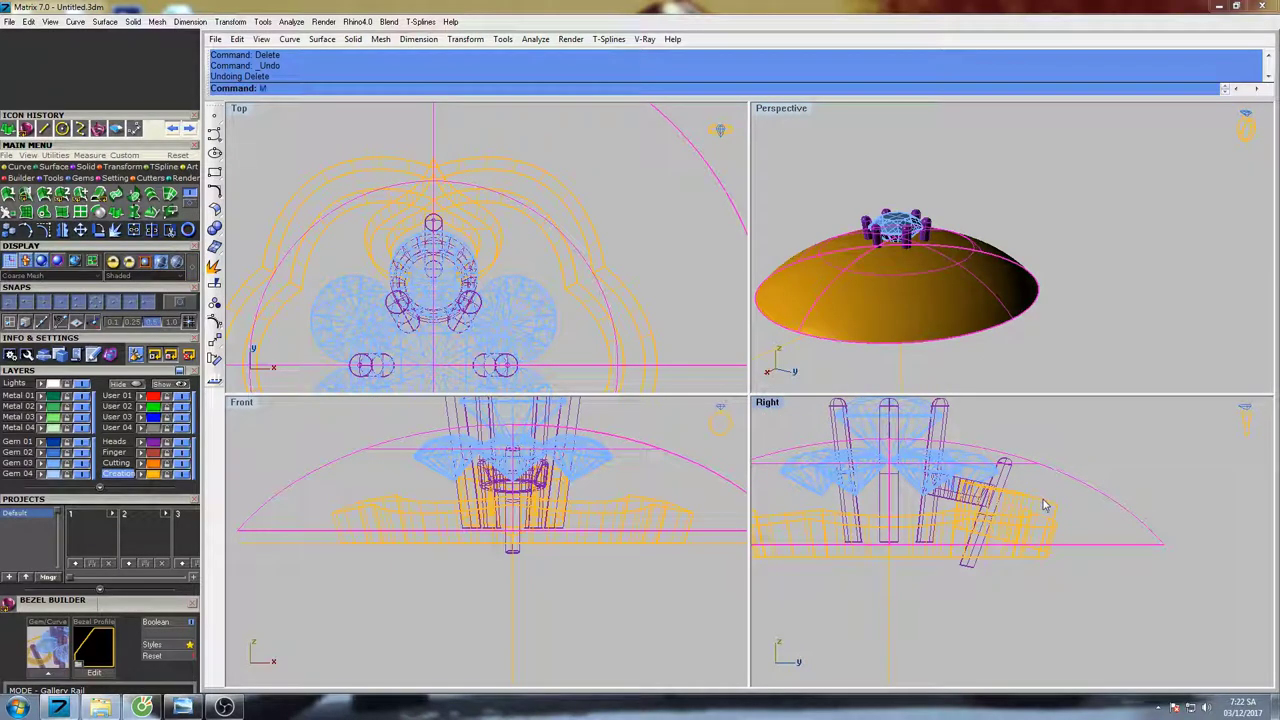
{"action": "type", "text": "ove"}
{"action": "key", "text": "Return"}
{"action": "left_click", "coordinate": [1089, 530]}
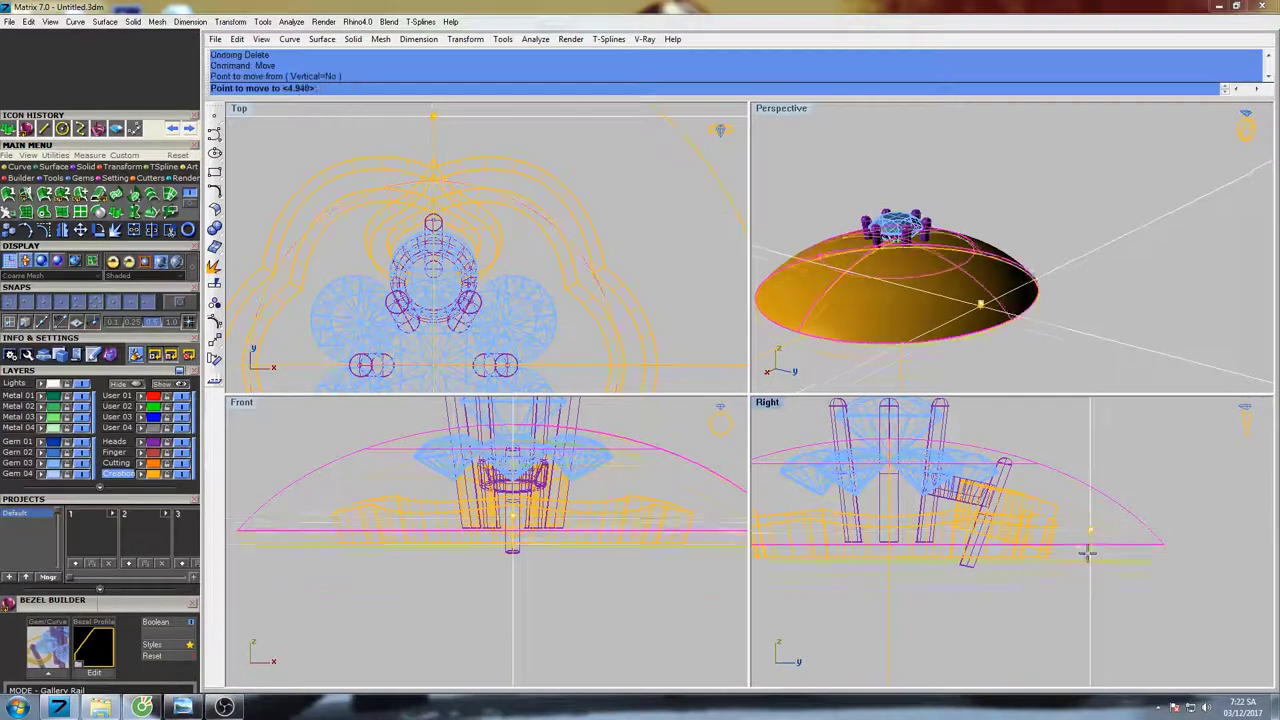
{"action": "left_click", "coordinate": [1087, 558]}
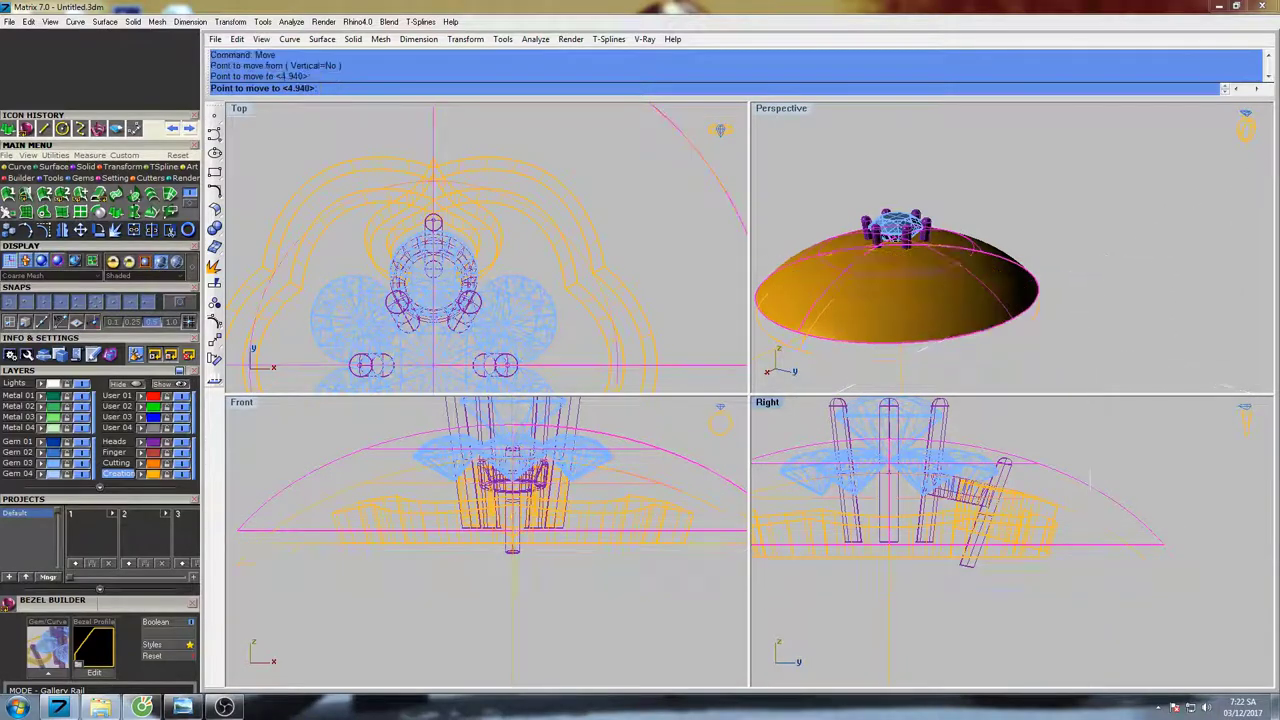
- Move the dome surface a little further down in the Right view so it passes through the petal extrusion
{"action": "scroll", "coordinate": [1060, 541], "scroll_direction": "up", "scroll_amount": 7}
{"action": "right_click_drag", "start_coordinate": [1034, 482], "coordinate": [1070, 507]}
{"action": "right_click", "coordinate": [1084, 498]}
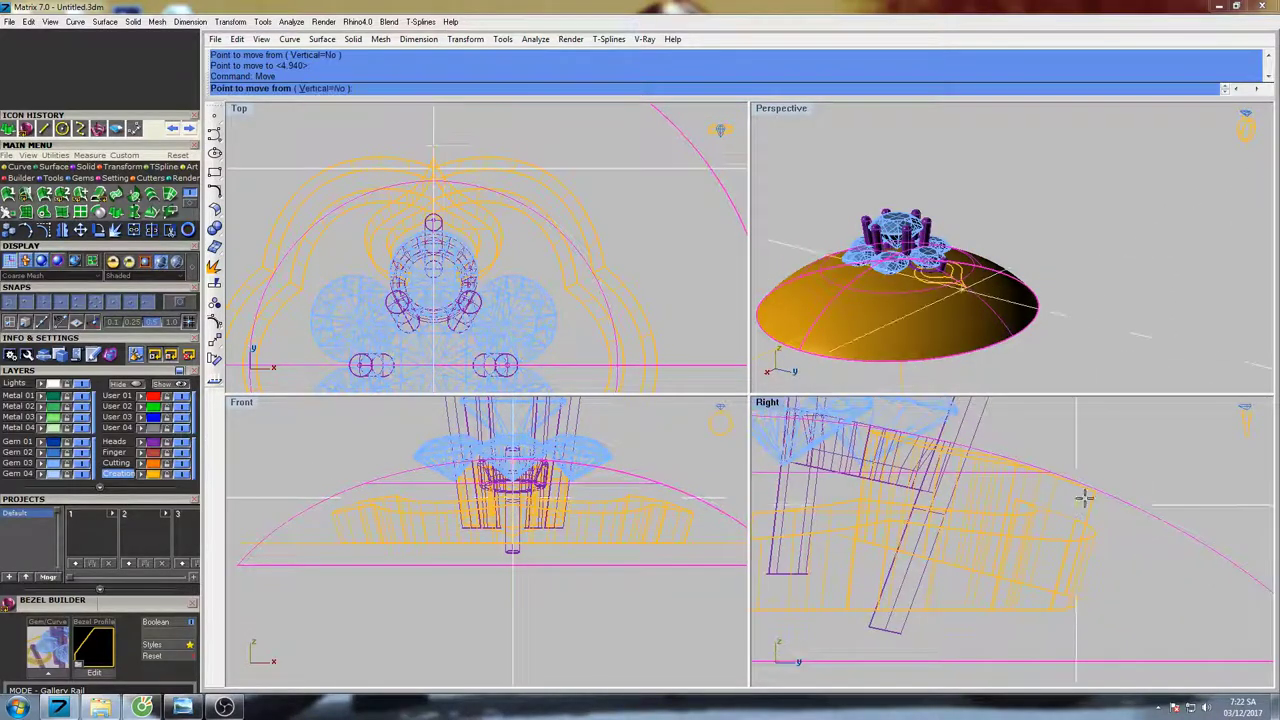
{"action": "left_click", "coordinate": [1117, 421]}
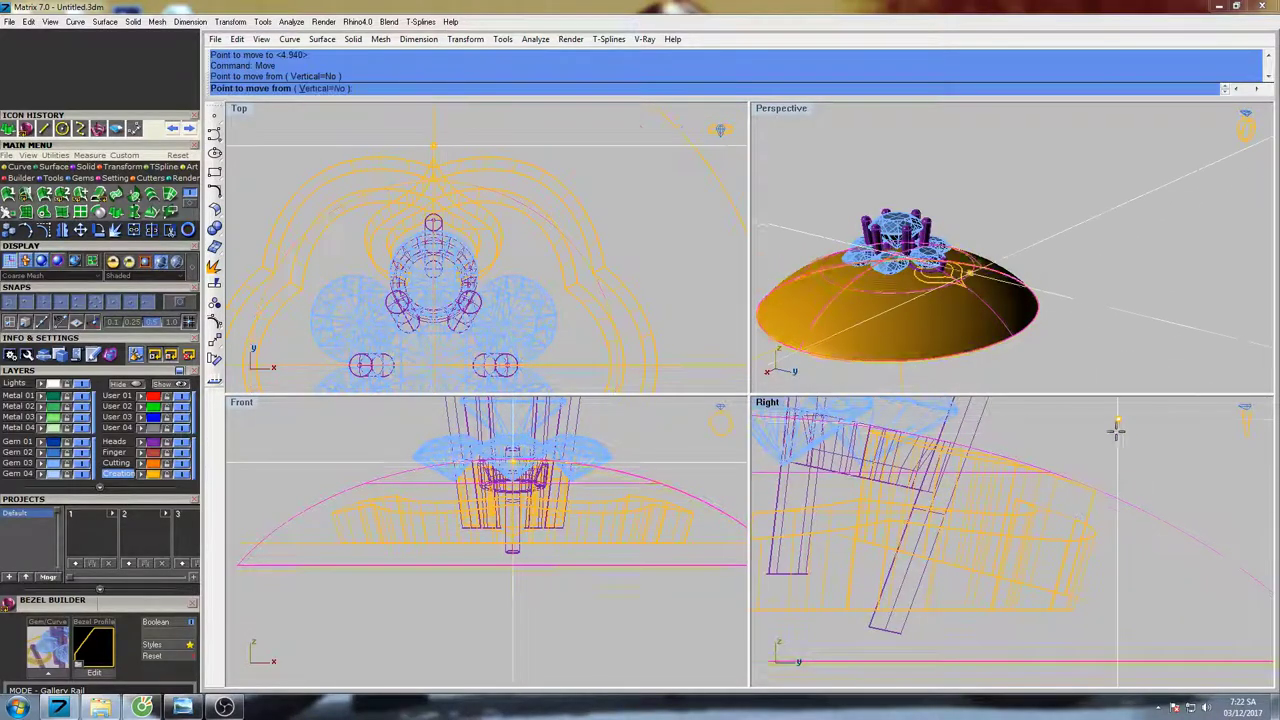
{"action": "left_click", "coordinate": [1100, 484]}
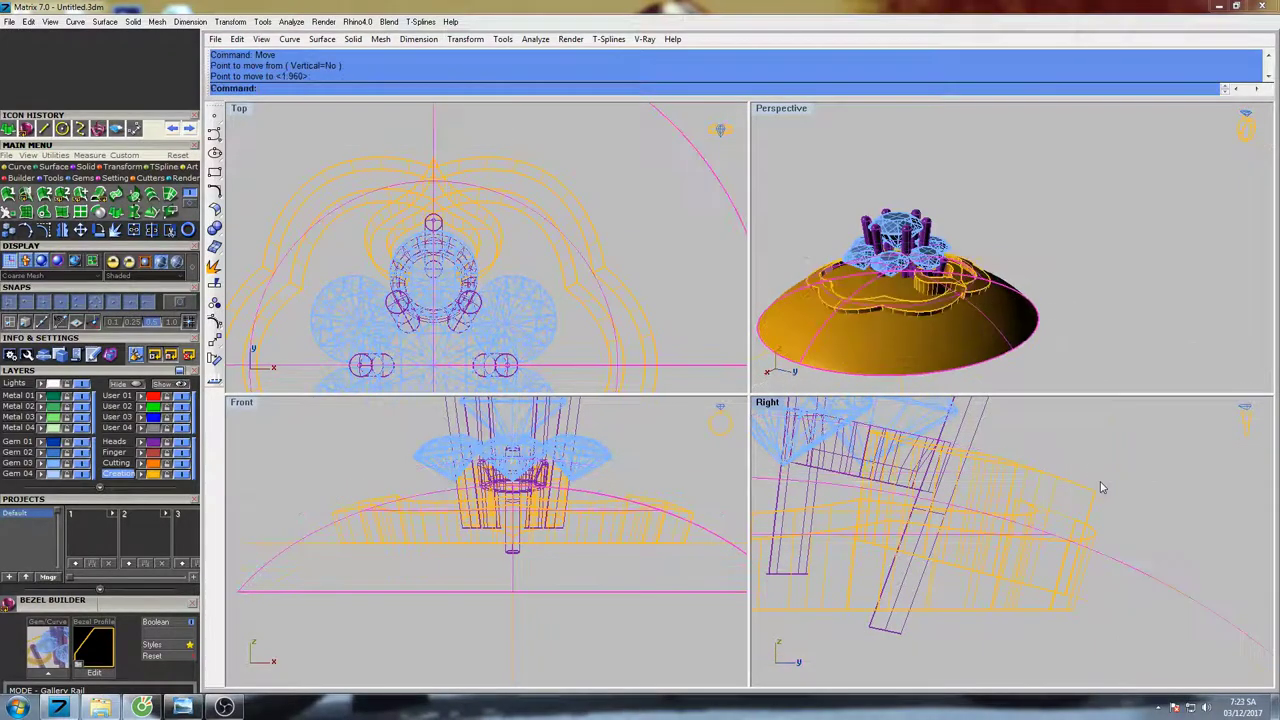
- Check the surface direction of the lowered dome
{"action": "right_click_drag", "start_coordinate": [1006, 314], "coordinate": [926, 244]}
{"action": "scroll", "coordinate": [926, 290], "scroll_direction": "up", "scroll_amount": 4}
{"action": "scroll", "coordinate": [935, 292], "scroll_direction": "down", "scroll_amount": 4}
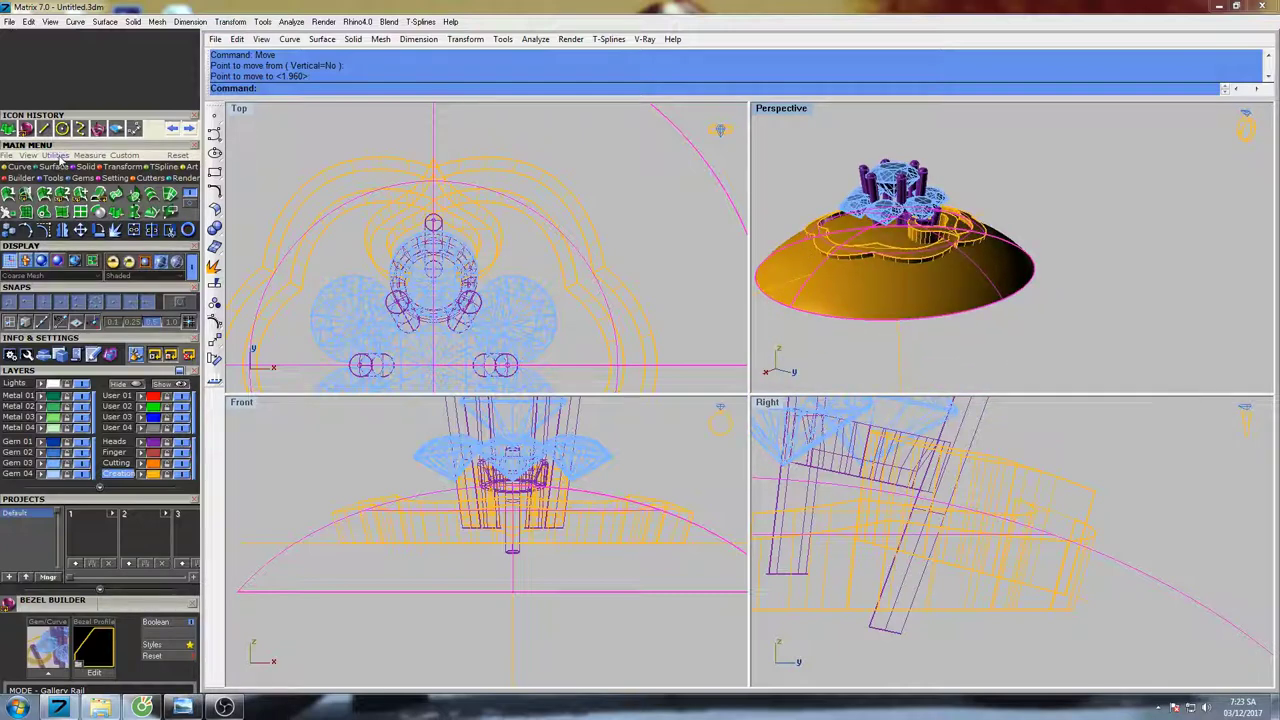
{"action": "left_click", "coordinate": [10, 193]}
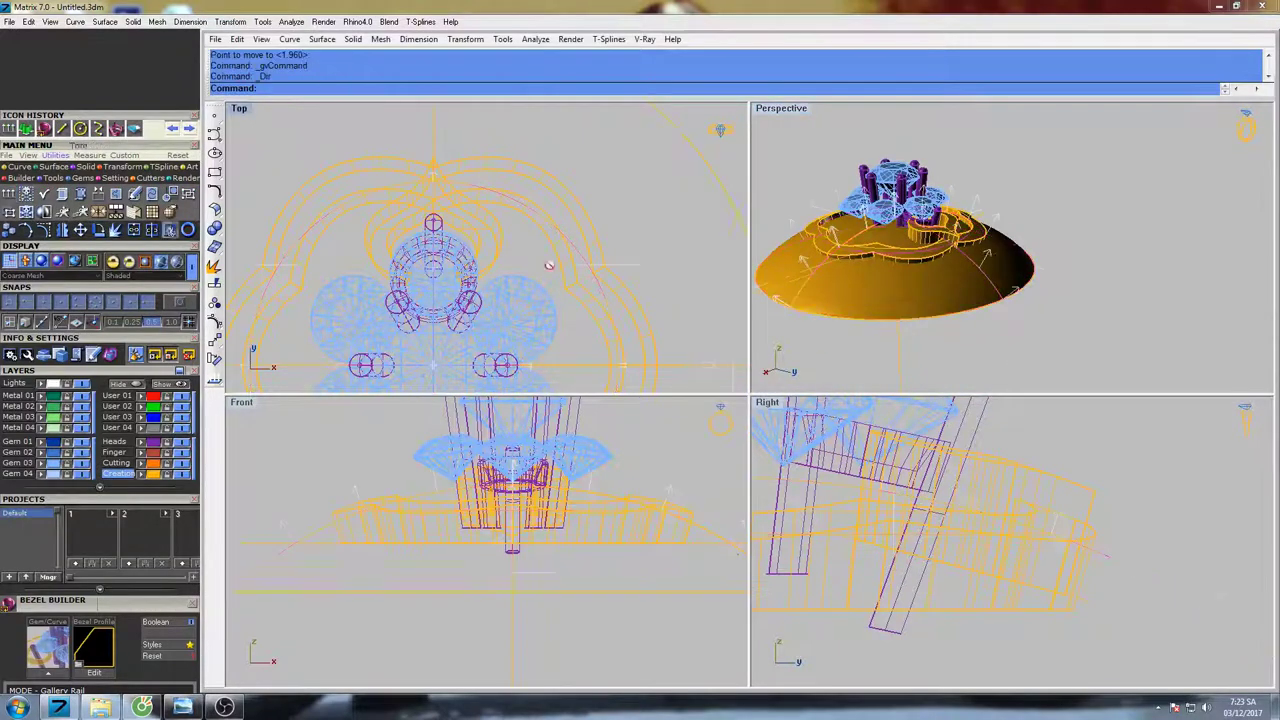
{"action": "right_click", "coordinate": [955, 275]}
- Join the separate surfaces of the petal extrusion into one polysurface
{"action": "scroll", "coordinate": [951, 230], "scroll_direction": "up", "scroll_amount": 6}
{"action": "left_click", "coordinate": [955, 232]}
{"action": "right_click_drag", "start_coordinate": [975, 308], "coordinate": [960, 202]}
{"action": "left_click", "coordinate": [898, 269]}
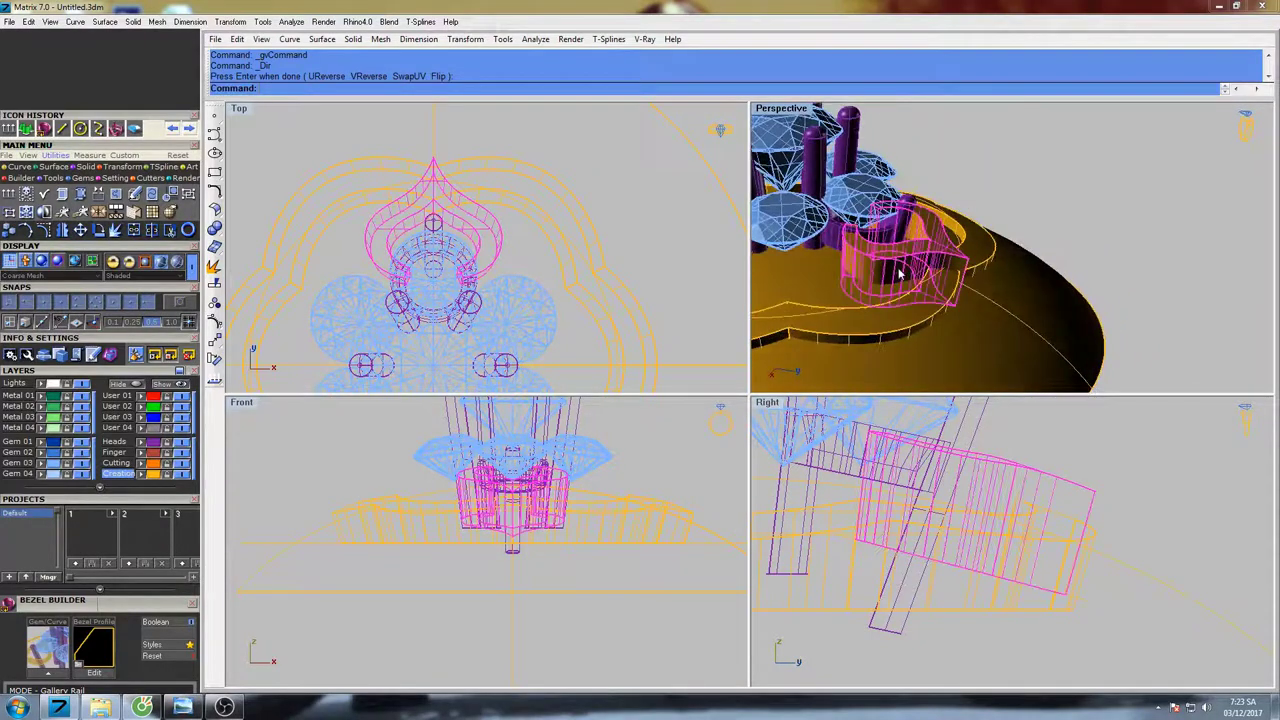
{"action": "scroll", "coordinate": [928, 265], "scroll_direction": "up", "scroll_amount": 4}
{"action": "right_click_drag", "start_coordinate": [923, 254], "coordinate": [904, 263], "text": "shift"}
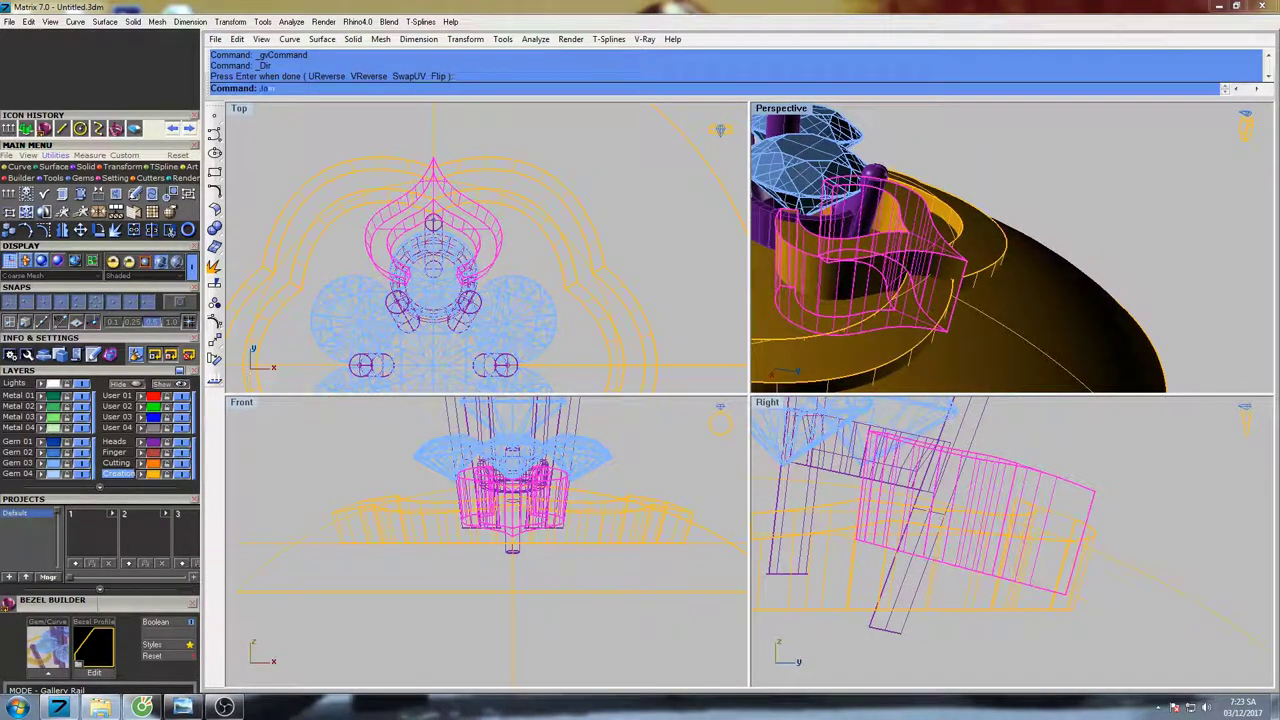
{"action": "key", "text": "Return"}
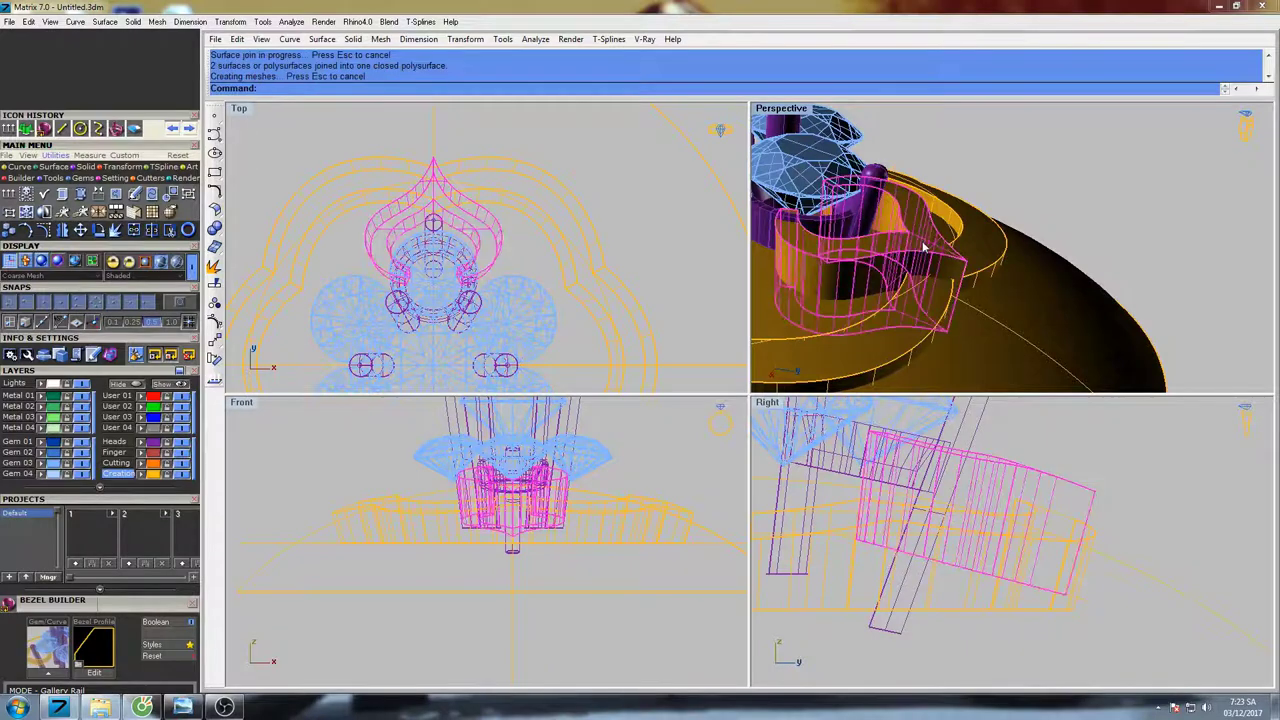
- Cut the petal solid with the dome surface using BooleanDifference
{"action": "right_click_drag", "start_coordinate": [960, 250], "coordinate": [982, 228]}
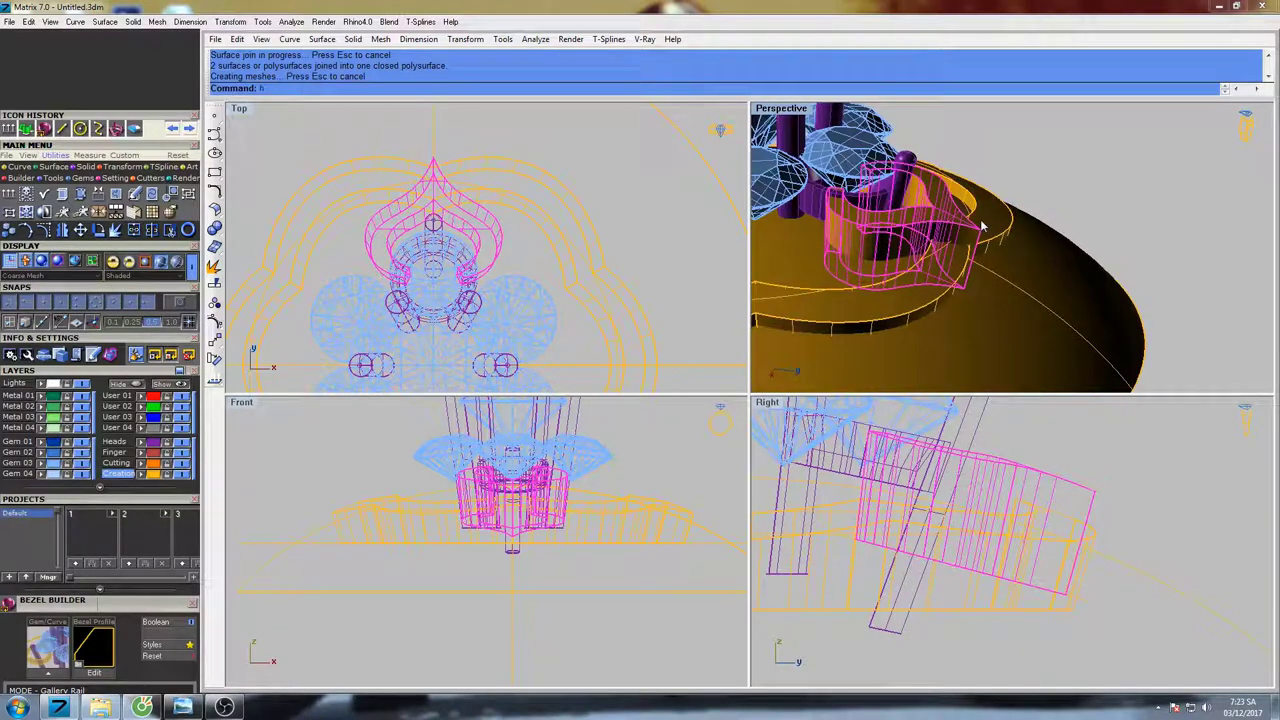
{"action": "type", "text": "Boo"}
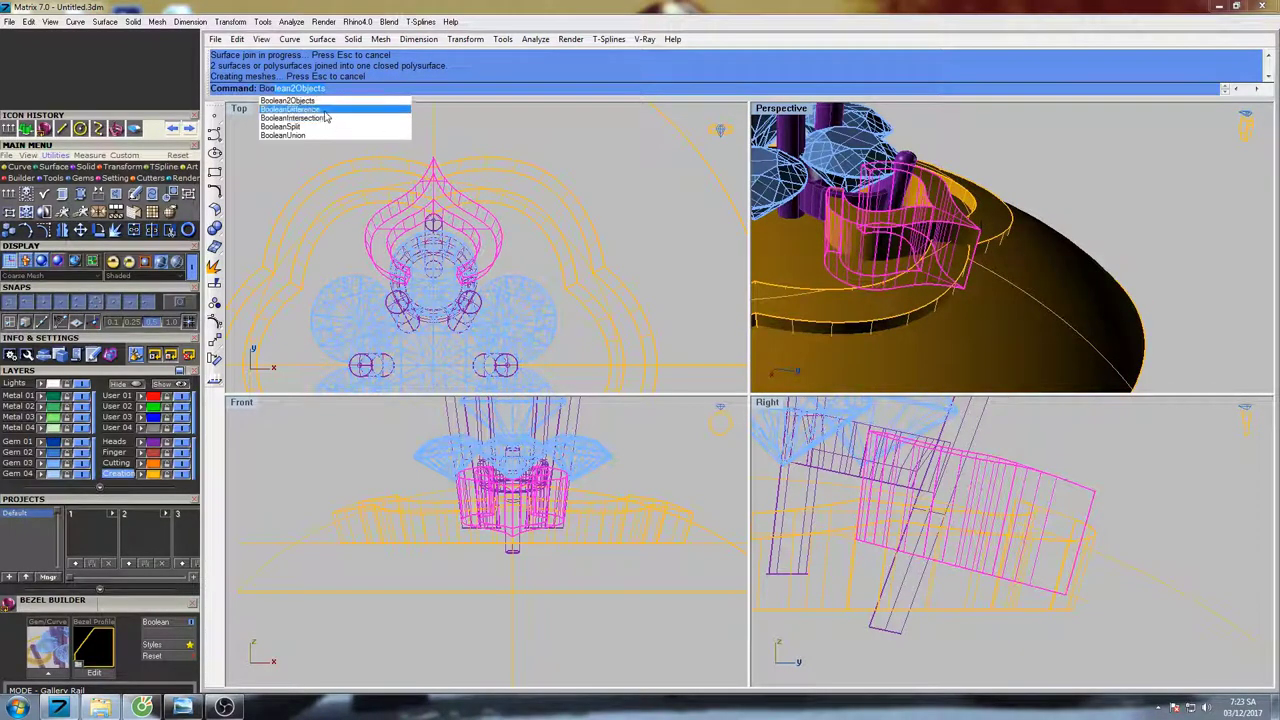
{"action": "left_click", "coordinate": [328, 109]}
{"action": "left_click", "coordinate": [1041, 316]}
{"action": "key", "text": "Return"}
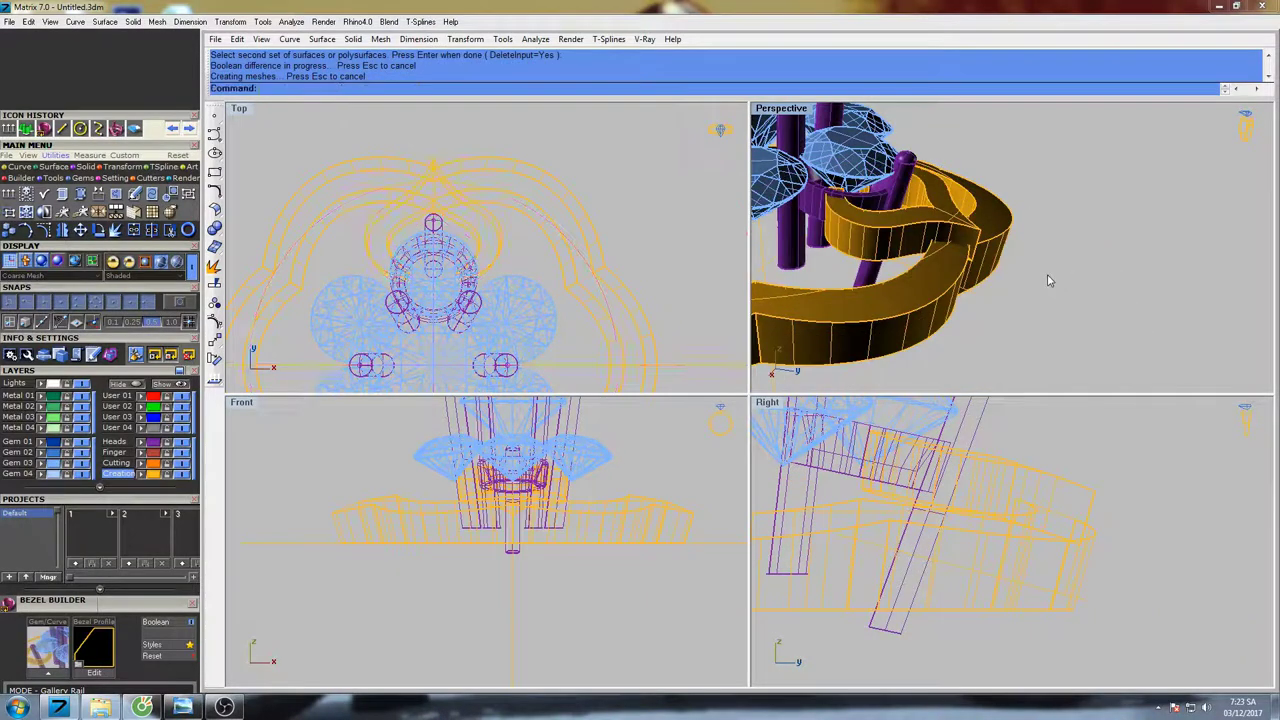
- Examine the junction of the cut petal and the flower rim in an enlarged, shaded Perspective view
{"action": "right_click_drag", "start_coordinate": [986, 219], "coordinate": [996, 279]}
{"action": "type", "text": "s"}
{"action": "key", "text": "Return"}
{"action": "scroll", "coordinate": [1012, 260], "scroll_direction": "down", "scroll_amount": 2}
{"action": "double_click", "coordinate": [766, 110]}
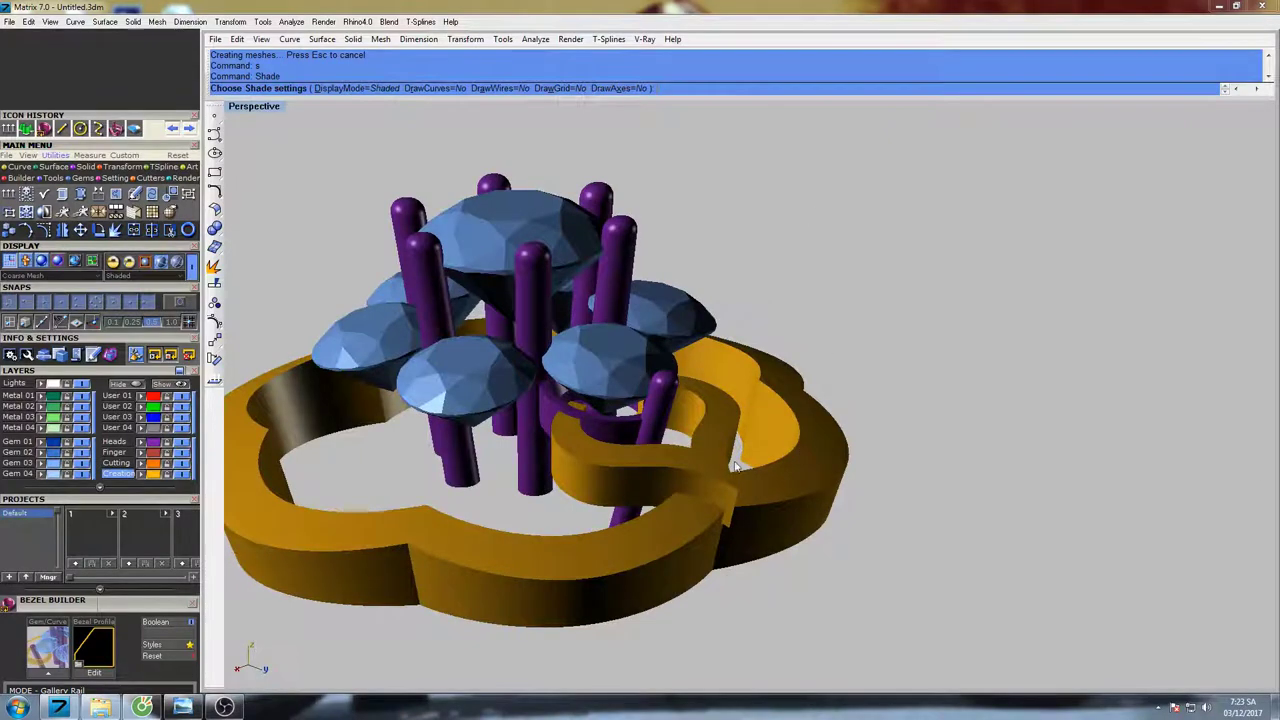
{"action": "scroll", "coordinate": [748, 297], "scroll_direction": "up", "scroll_amount": 5}
{"action": "right_click_drag", "start_coordinate": [822, 352], "coordinate": [698, 351]}
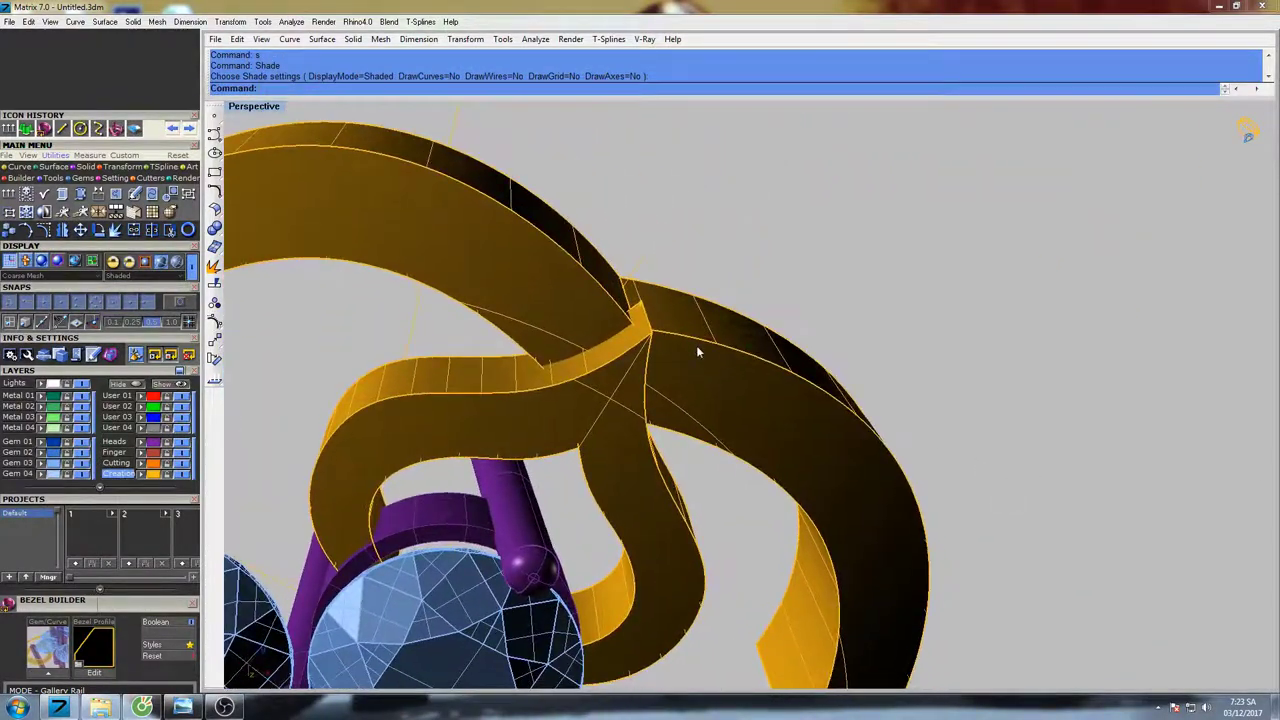
- Fillet the sharp outer tip edge of the petal solid with a radius of 0.3
{"action": "type", "text": "fi"}
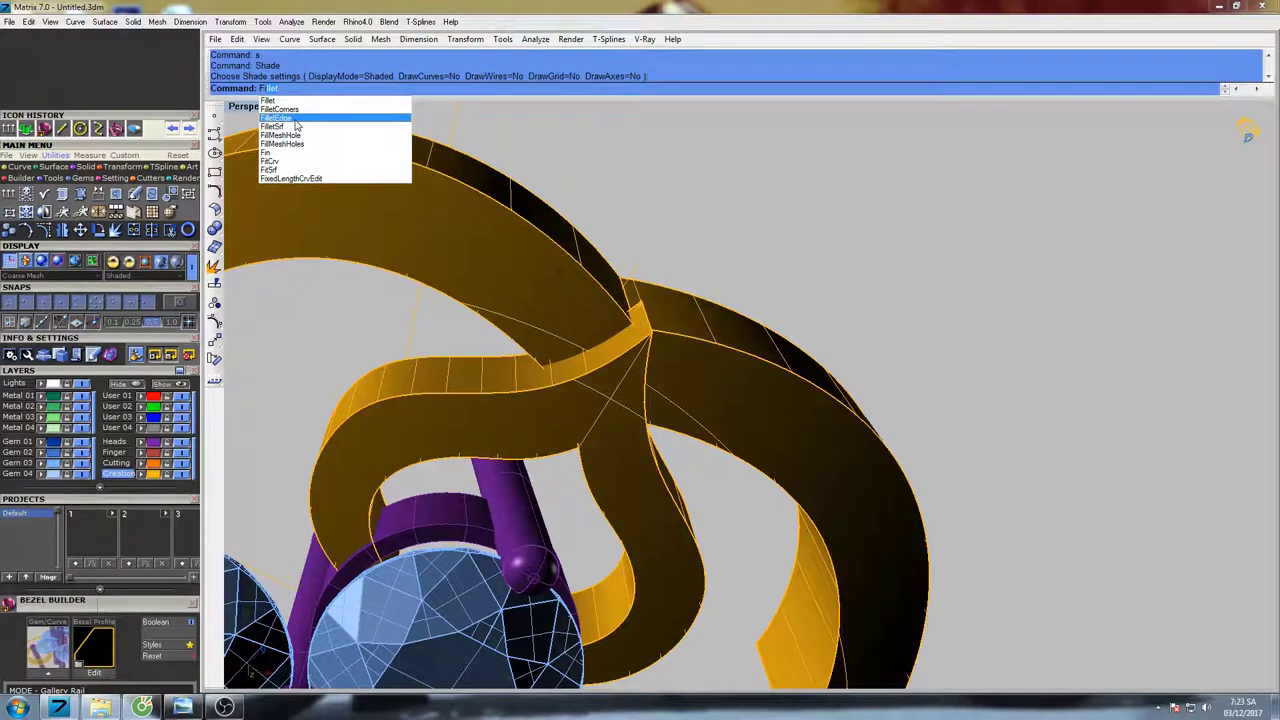
{"action": "left_click", "coordinate": [295, 120]}
{"action": "right_click_drag", "start_coordinate": [748, 306], "coordinate": [808, 236]}
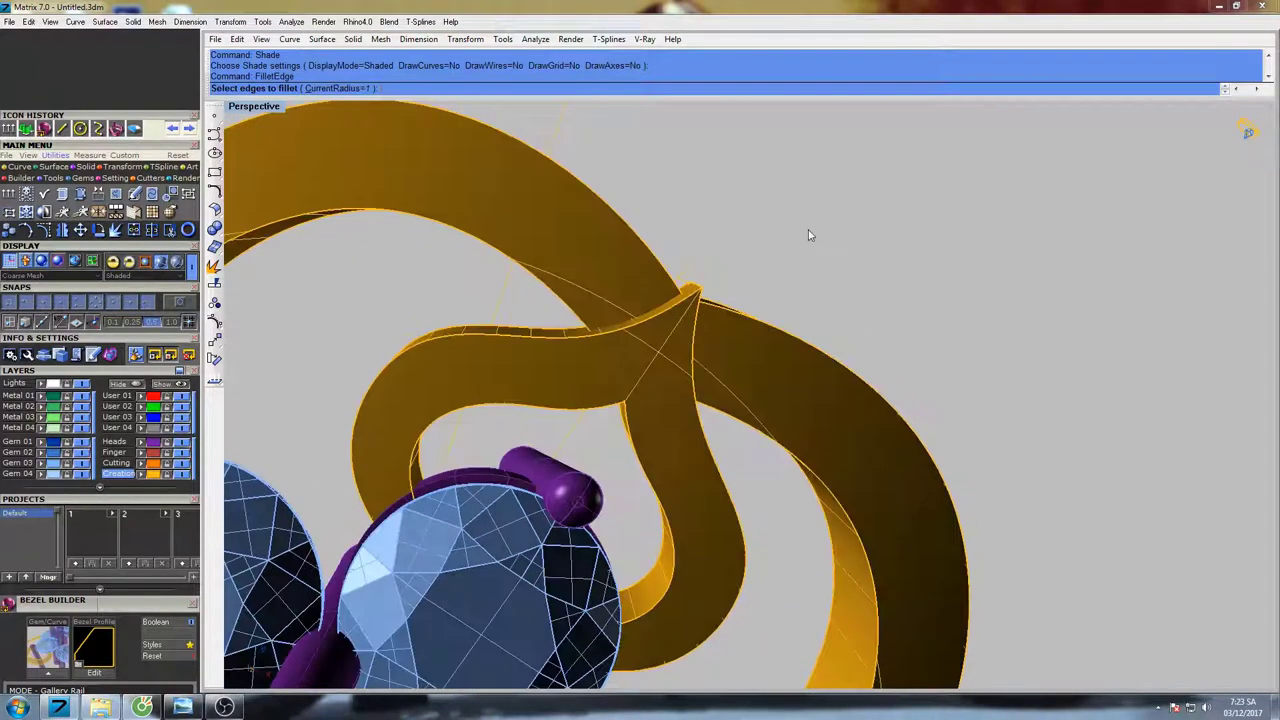
{"action": "type", "text": "0.3"}
{"action": "key", "text": "Return"}
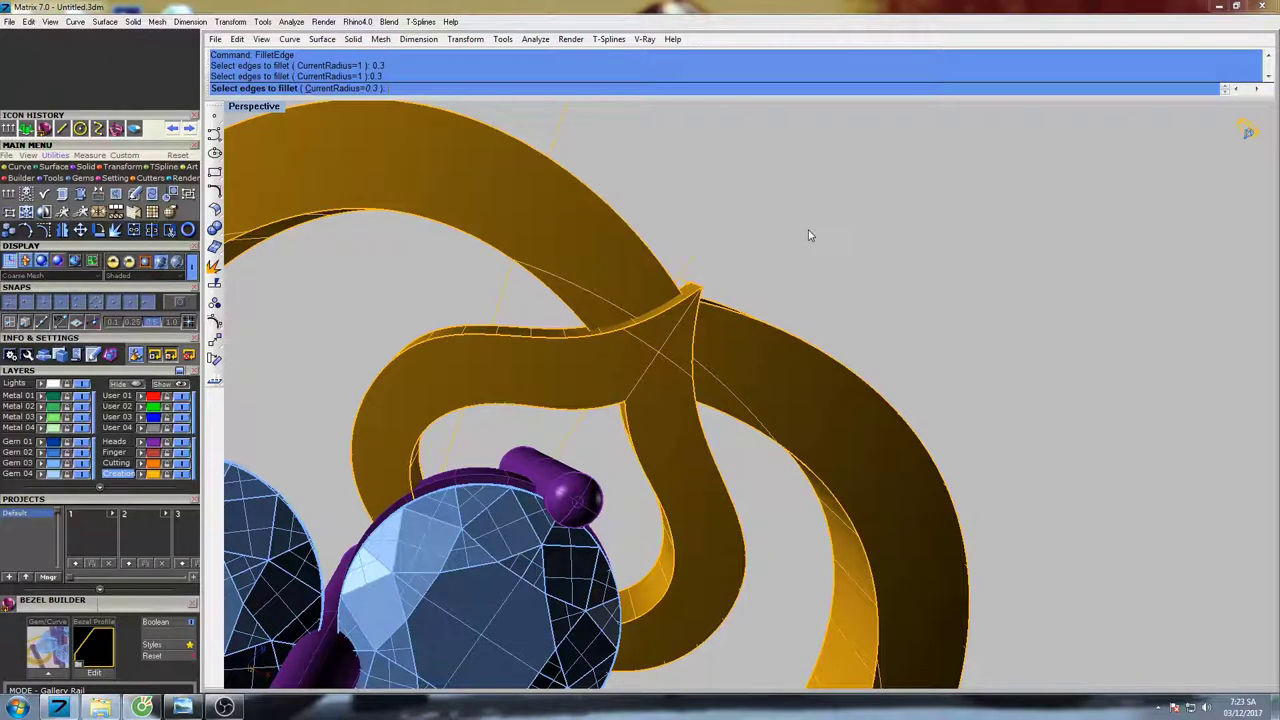
{"action": "scroll", "coordinate": [705, 293], "scroll_direction": "up", "scroll_amount": 2}
{"action": "left_click", "coordinate": [695, 287]}
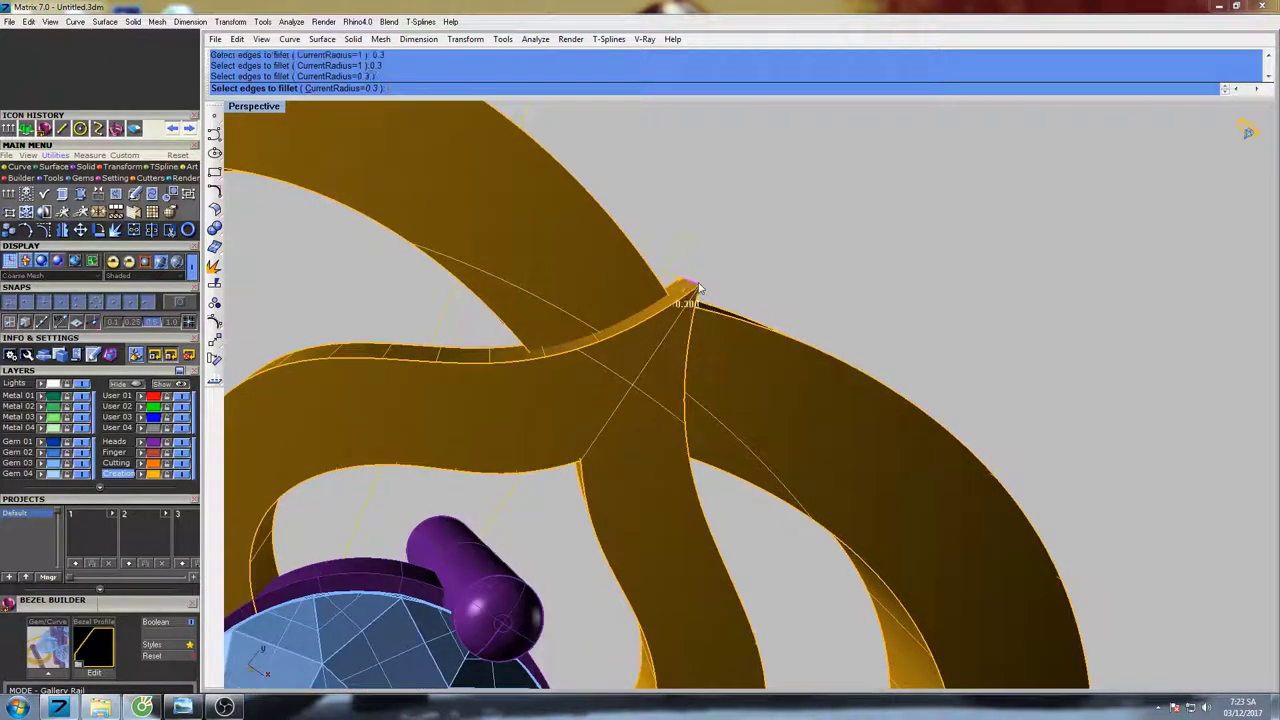
{"action": "key", "text": "Return"}
{"action": "key", "text": "Return"}
- Examine the filleted petal tip and the surrounding parts in shaded display from several angles
{"action": "scroll", "coordinate": [700, 260], "scroll_direction": "down", "scroll_amount": 5}
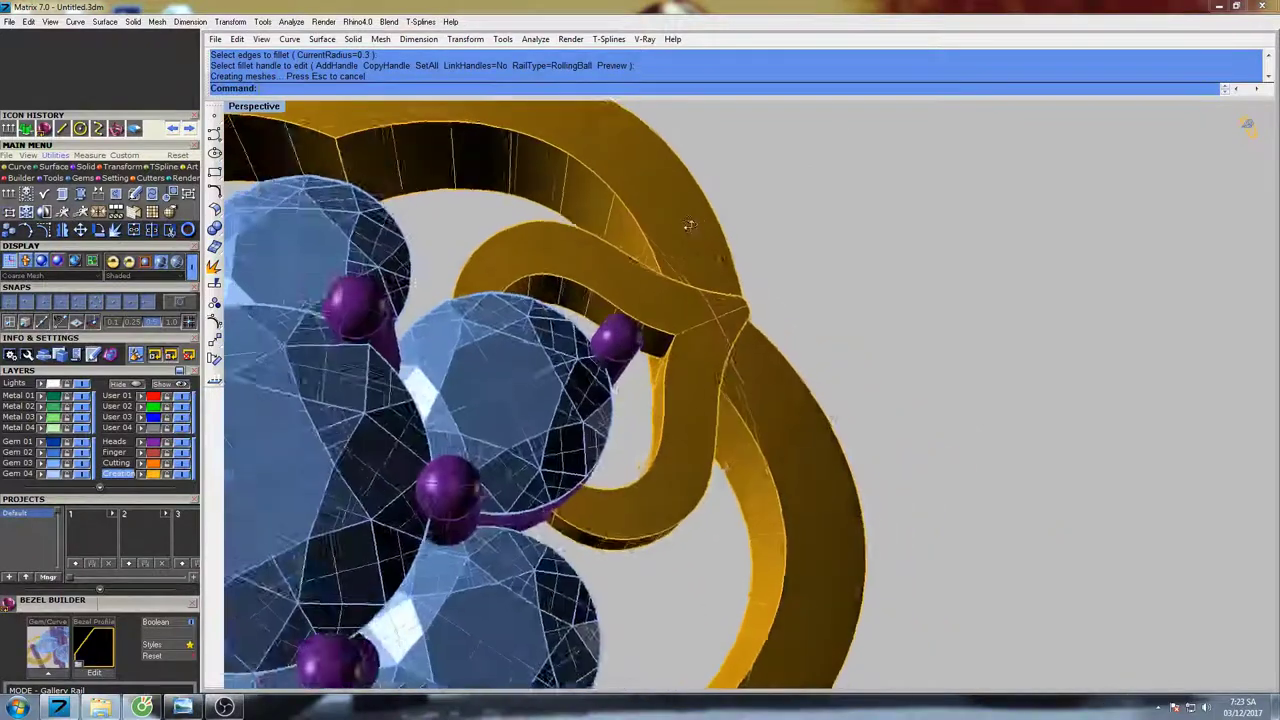
{"action": "type", "text": "s"}
{"action": "key", "text": "Return"}
{"action": "right_click_drag", "start_coordinate": [677, 291], "coordinate": [801, 219]}
{"action": "scroll", "coordinate": [850, 364], "scroll_direction": "up", "scroll_amount": 4}
{"action": "scroll", "coordinate": [866, 400], "scroll_direction": "down", "scroll_amount": 4}
{"action": "mouse_move", "coordinate": [806, 382]}
{"action": "right_mouse_down"}
{"action": "mouse_move", "coordinate": [797, 286]}
{"action": "mouse_move", "coordinate": [760, 302]}
{"action": "mouse_move", "coordinate": [789, 366]}
{"action": "right_mouse_up"}
{"action": "right_click", "coordinate": [789, 366]}
- Divide the purple ring under the small gem along its creases
{"action": "scroll", "coordinate": [790, 367], "scroll_direction": "up", "scroll_amount": 5}
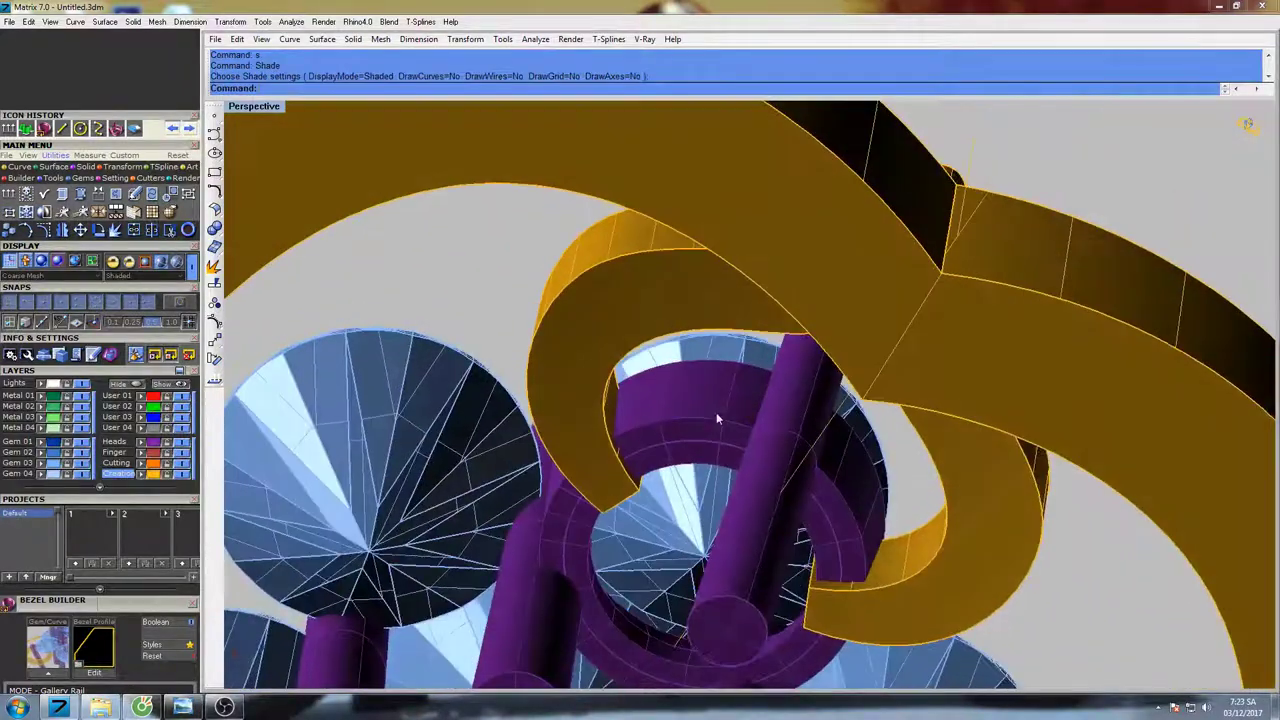
{"action": "left_click", "coordinate": [693, 422]}
{"action": "type", "text": "d"}
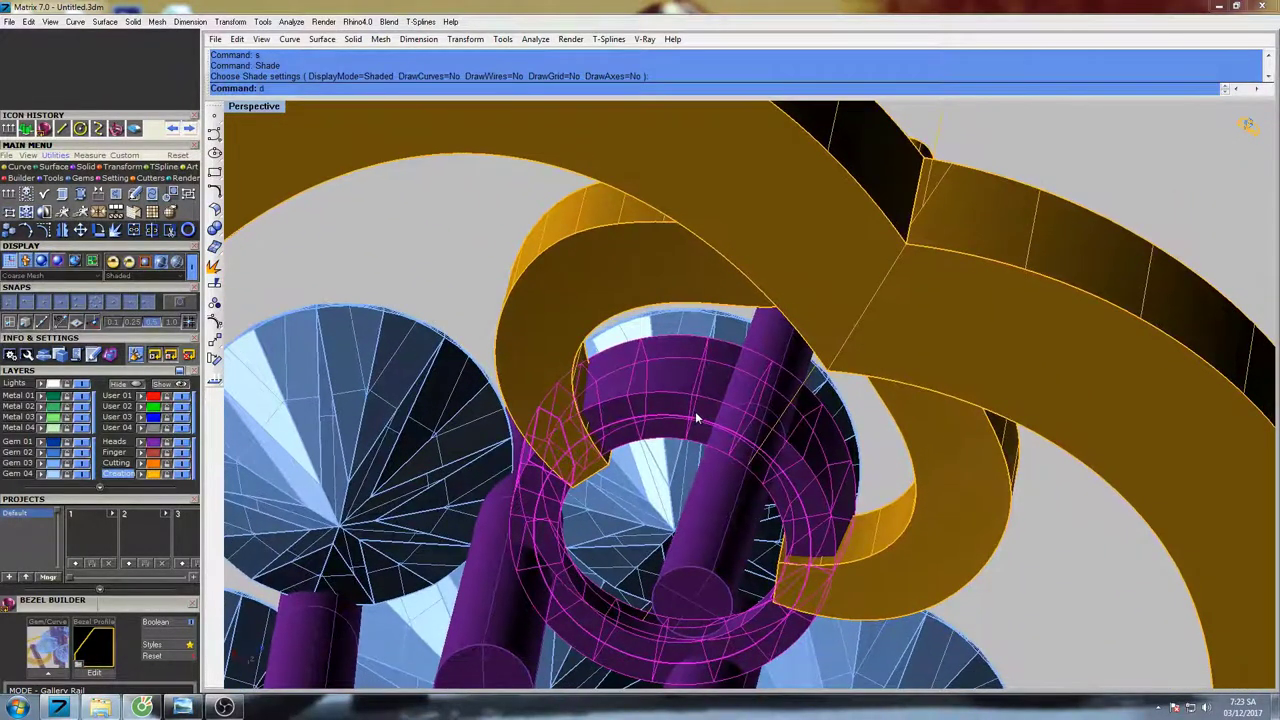
{"action": "type", "text": "c"}
{"action": "key", "text": "Return"}
{"action": "right_click_drag", "start_coordinate": [697, 420], "coordinate": [730, 362]}
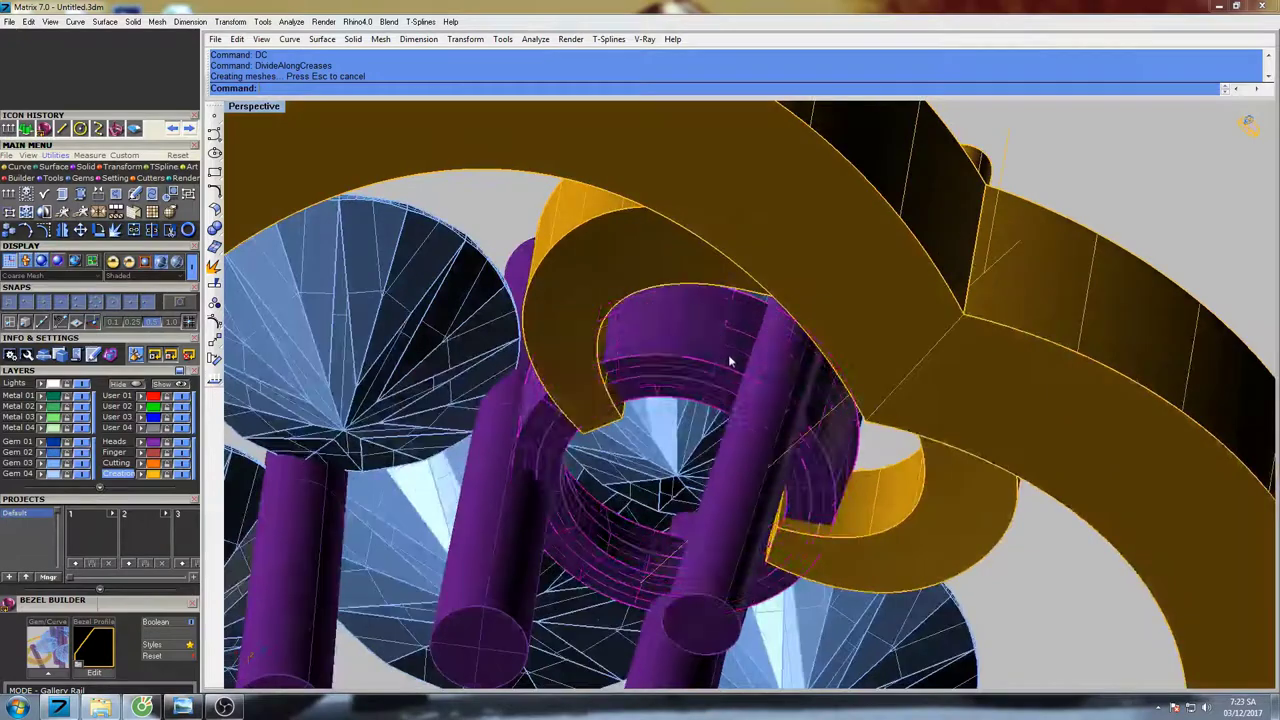
- Extract a copy of the outer wall surface from the purple ring under the small gem
{"action": "left_click", "coordinate": [94, 170]}
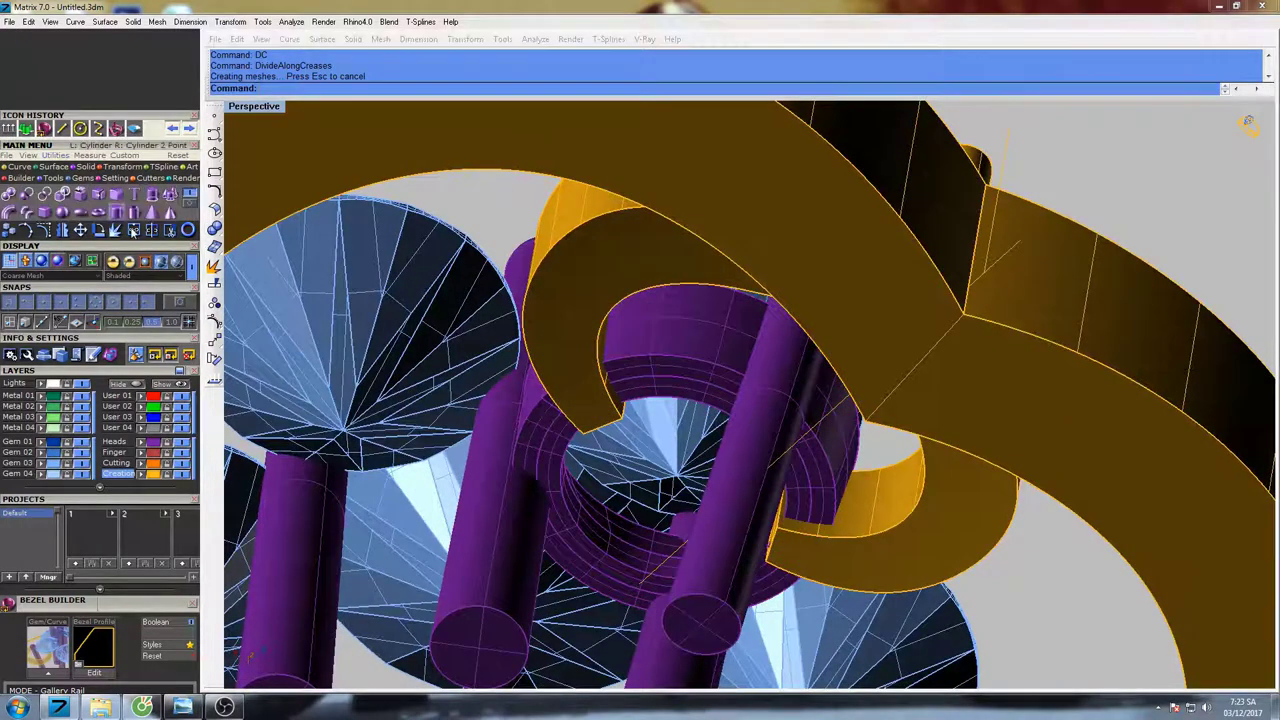
{"action": "left_click", "coordinate": [117, 194]}
{"action": "left_click", "coordinate": [678, 338]}
{"action": "right_click_drag", "start_coordinate": [729, 365], "coordinate": [600, 400], "text": "shift"}
{"action": "left_click", "coordinate": [438, 89]}
{"action": "right_click", "coordinate": [740, 326]}
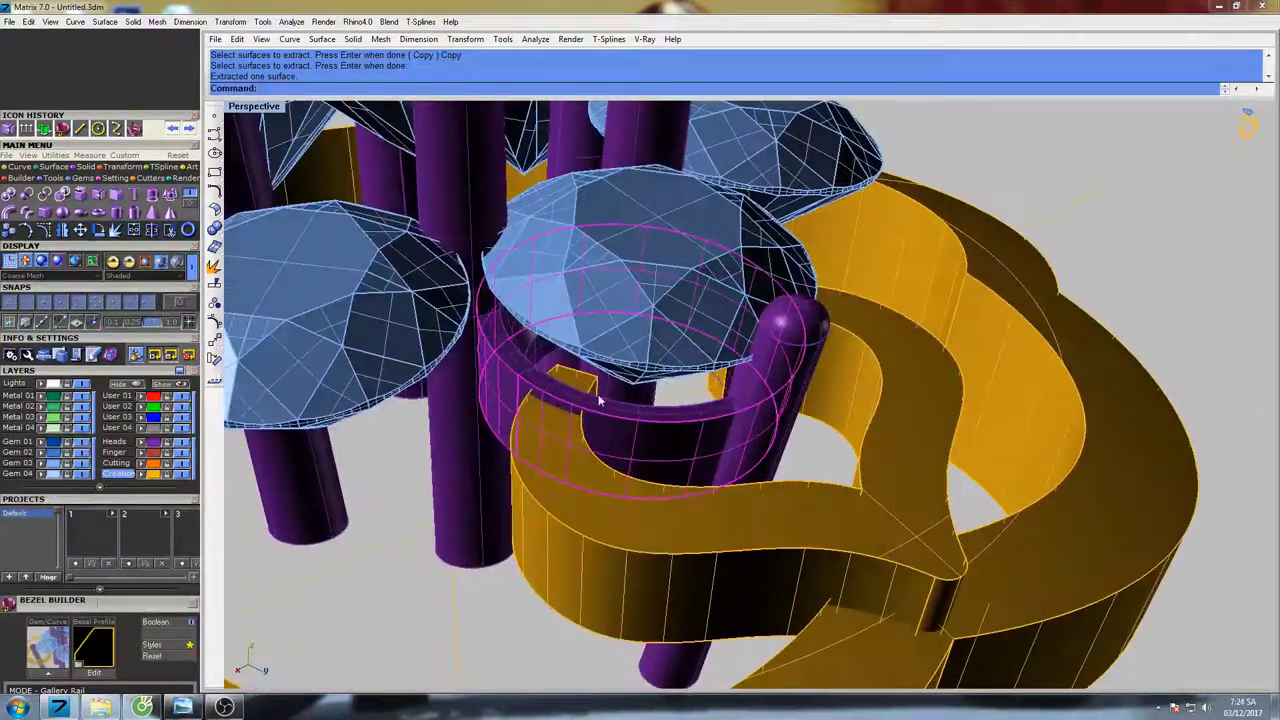
- Offset the extracted ring wall inward by 0.1 and delete the extracted original surface
{"action": "type", "text": "O"}
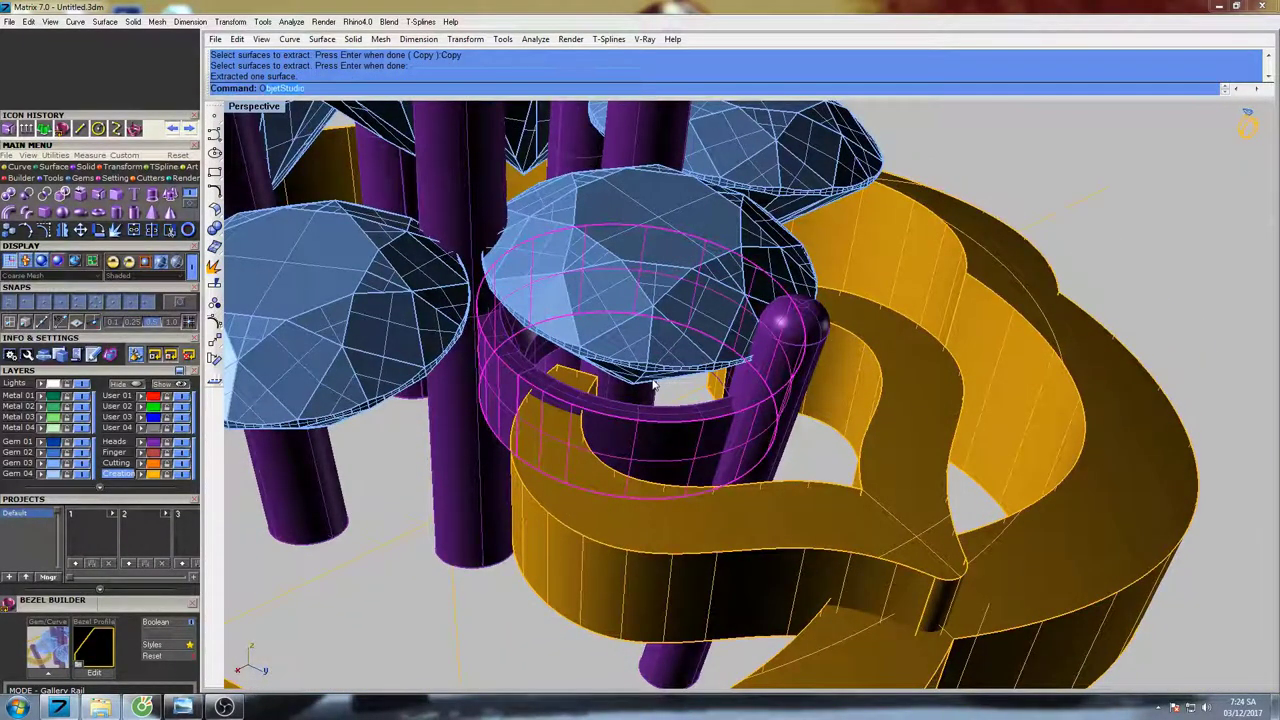
{"action": "type", "text": "f"}
{"action": "left_click", "coordinate": [281, 135]}
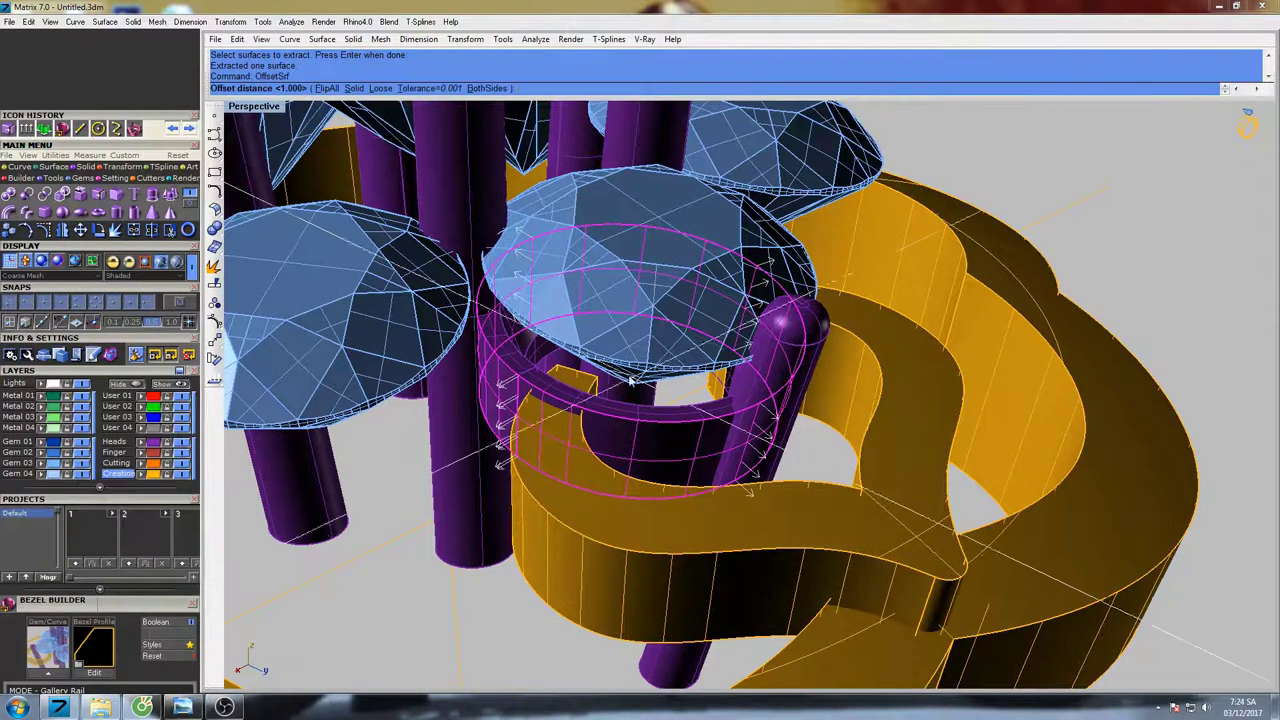
{"action": "right_click_drag", "start_coordinate": [648, 385], "coordinate": [623, 383], "text": "shift"}
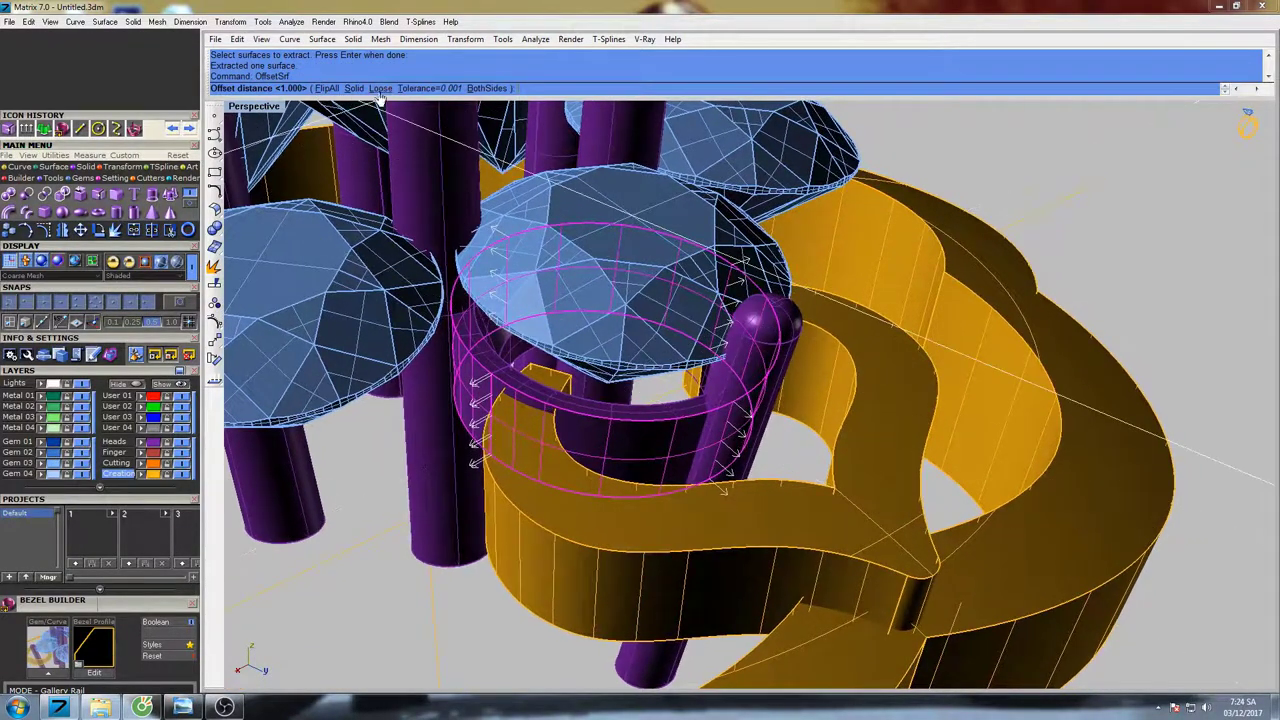
{"action": "left_click", "coordinate": [327, 88]}
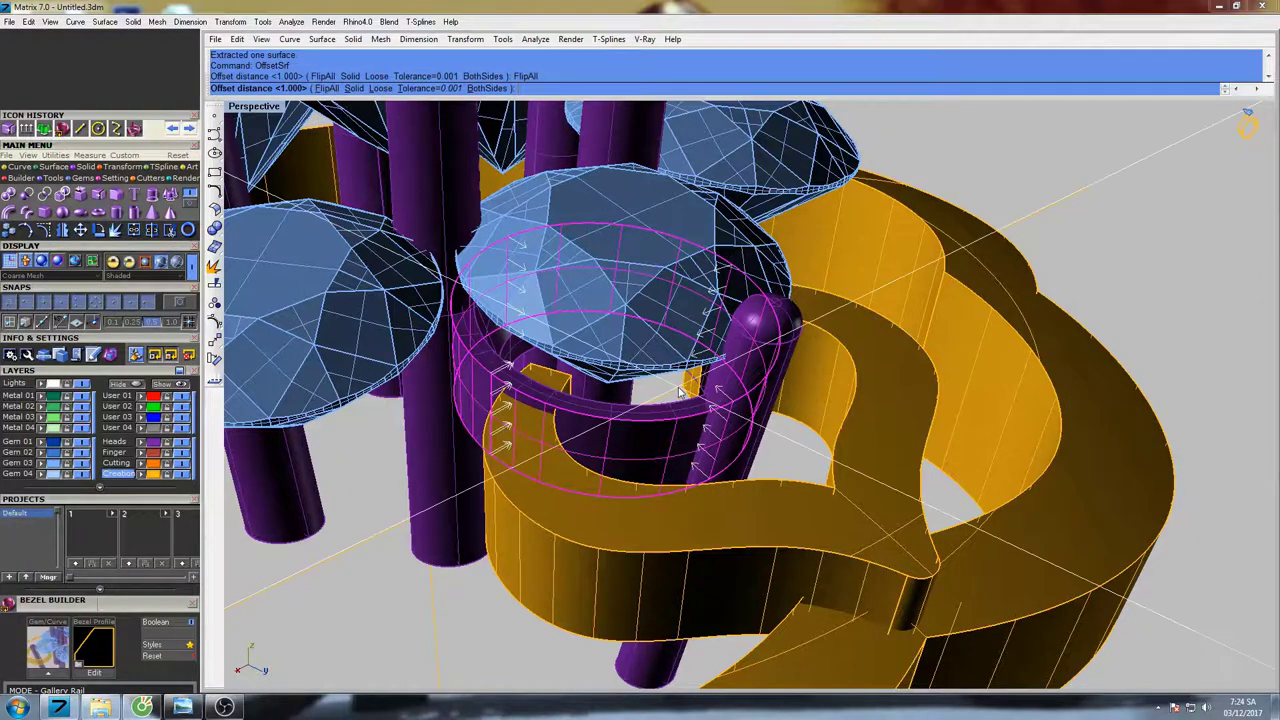
{"action": "right_click_drag", "start_coordinate": [680, 395], "coordinate": [647, 383]}
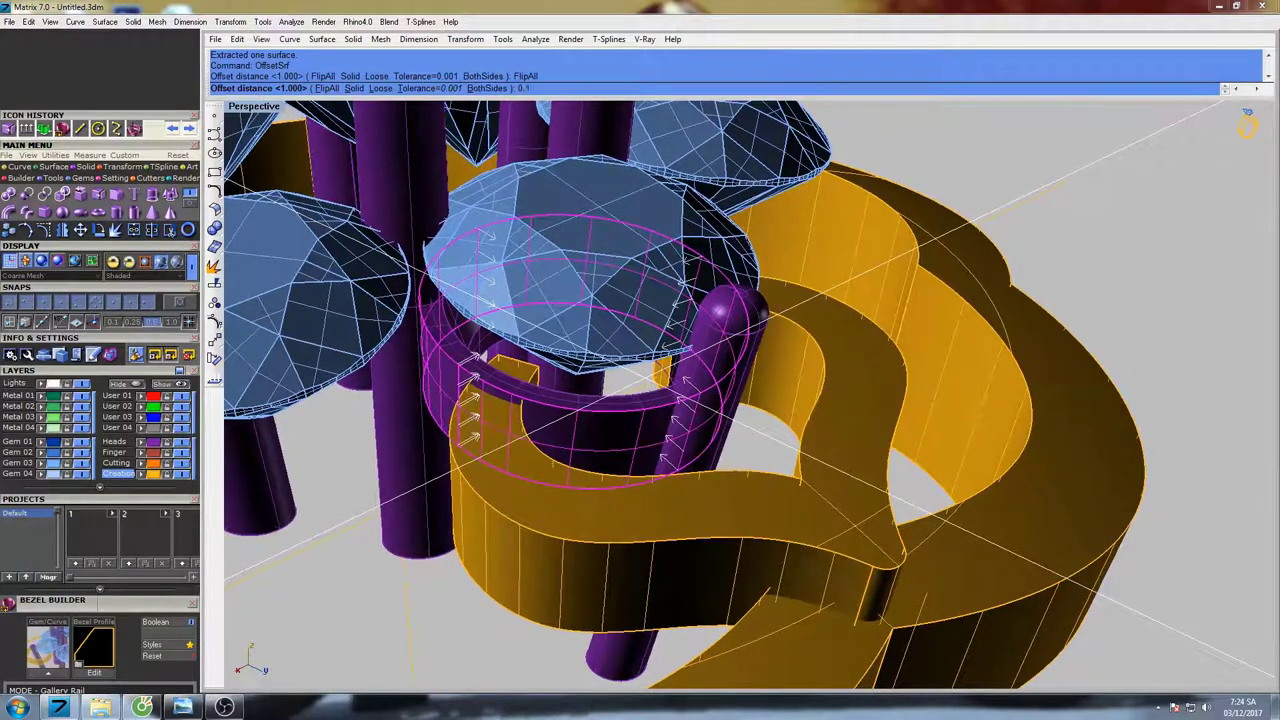
{"action": "key", "text": "Return"}
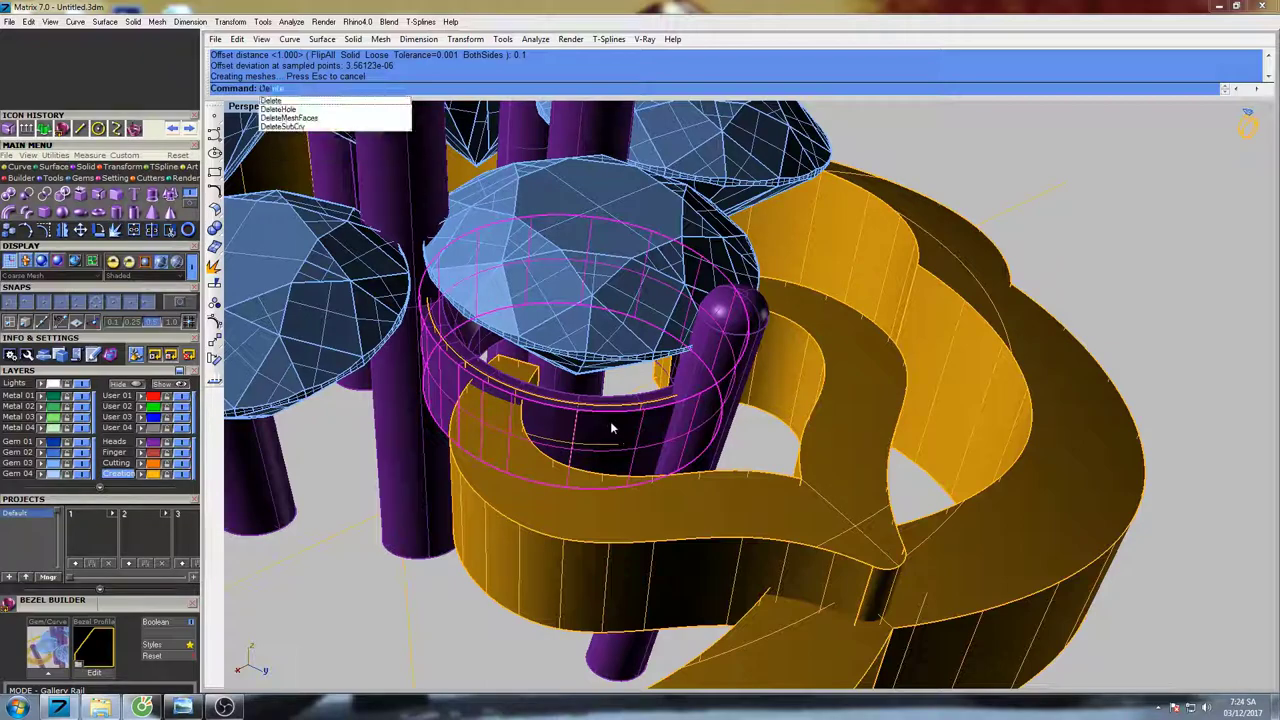
{"action": "type", "text": "de"}
{"action": "key", "text": "Return"}
{"action": "right_click_drag", "start_coordinate": [612, 421], "coordinate": [711, 451]}
{"action": "left_click", "coordinate": [733, 514]}
{"action": "right_click_drag", "start_coordinate": [772, 568], "coordinate": [654, 445]}
{"action": "type", "text": "boo"}
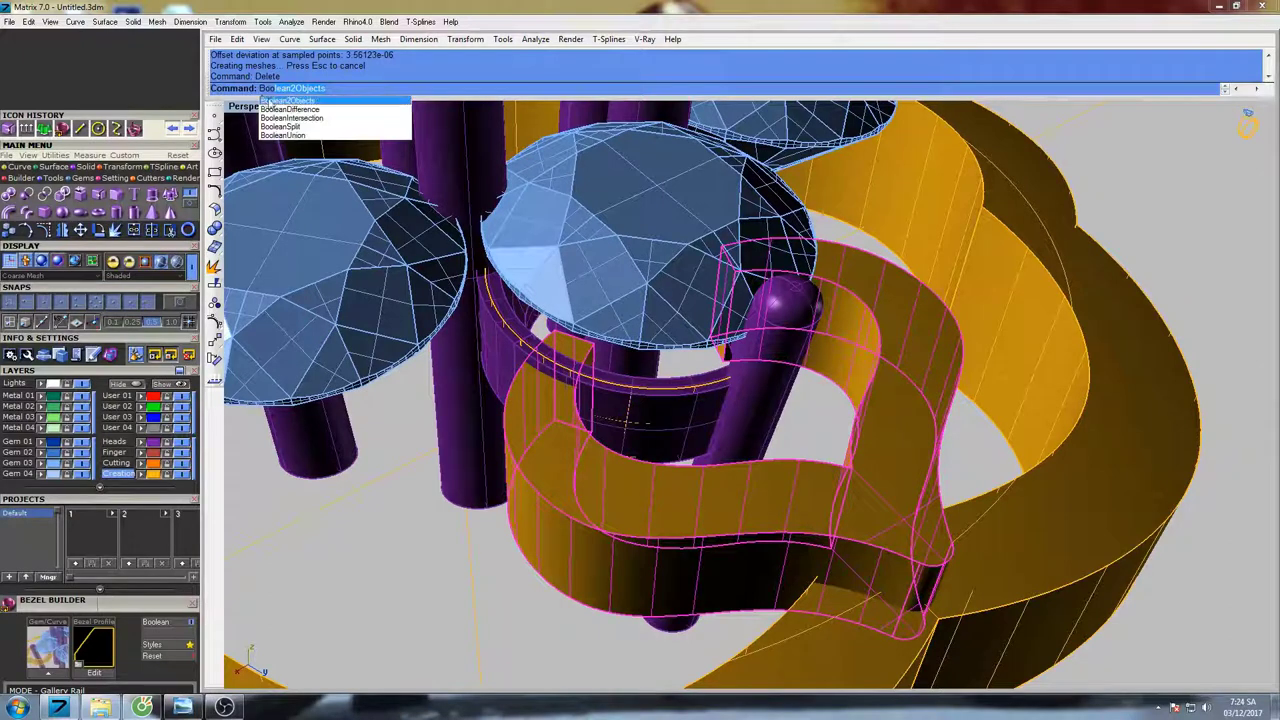
{"action": "left_click", "coordinate": [316, 110]}
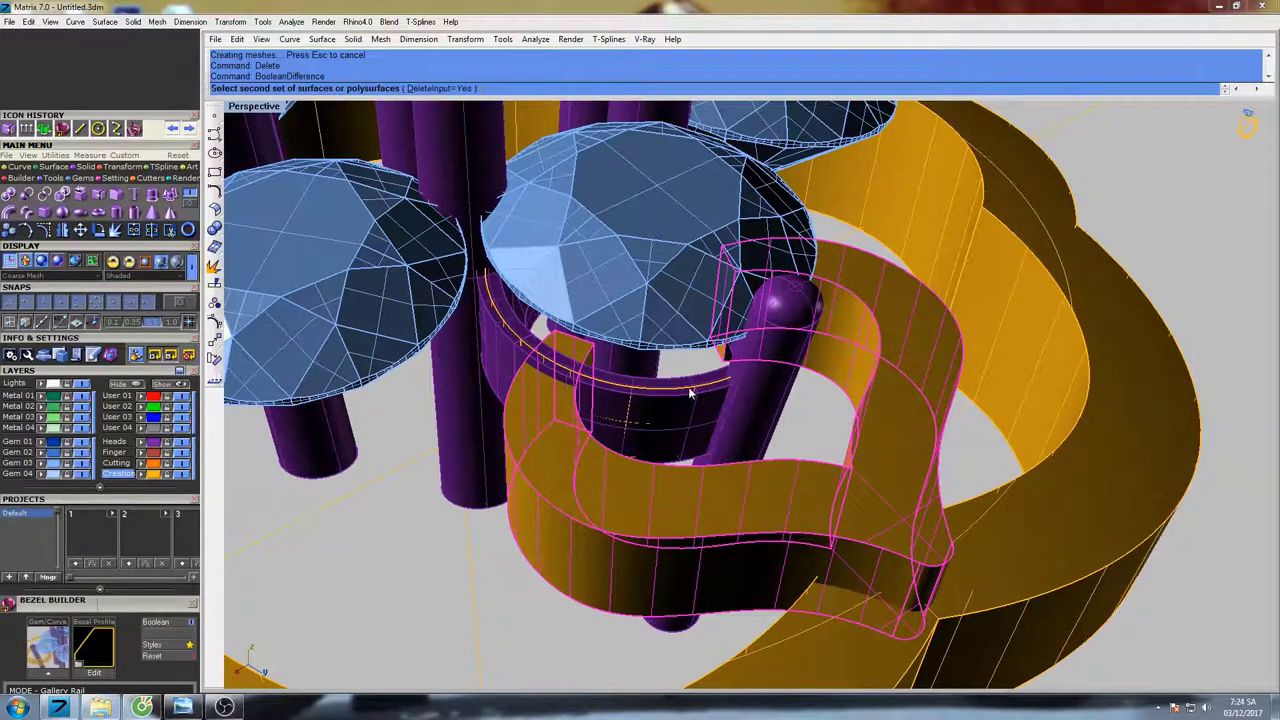
{"action": "left_click", "coordinate": [688, 391]}
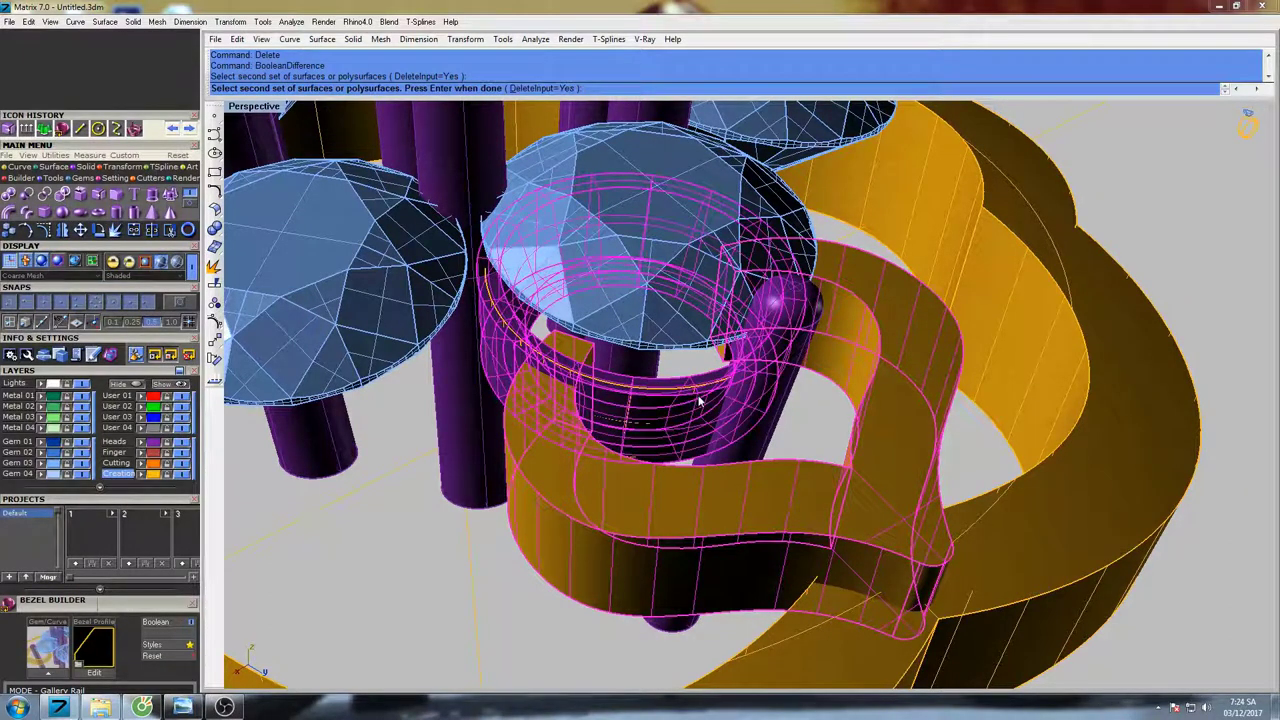
{"action": "left_click", "coordinate": [687, 421], "text": "ctrl"}
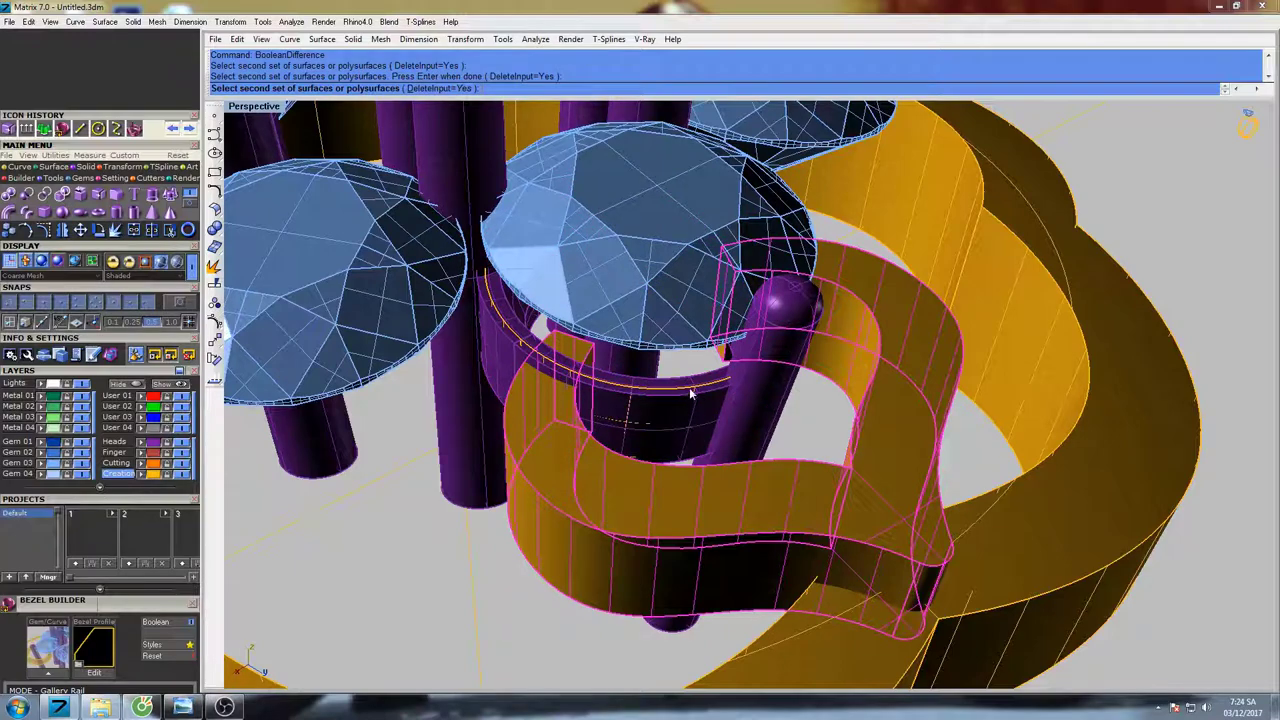
{"action": "left_click", "coordinate": [689, 390]}
{"action": "scroll", "coordinate": [690, 392], "scroll_direction": "up", "scroll_amount": 10}
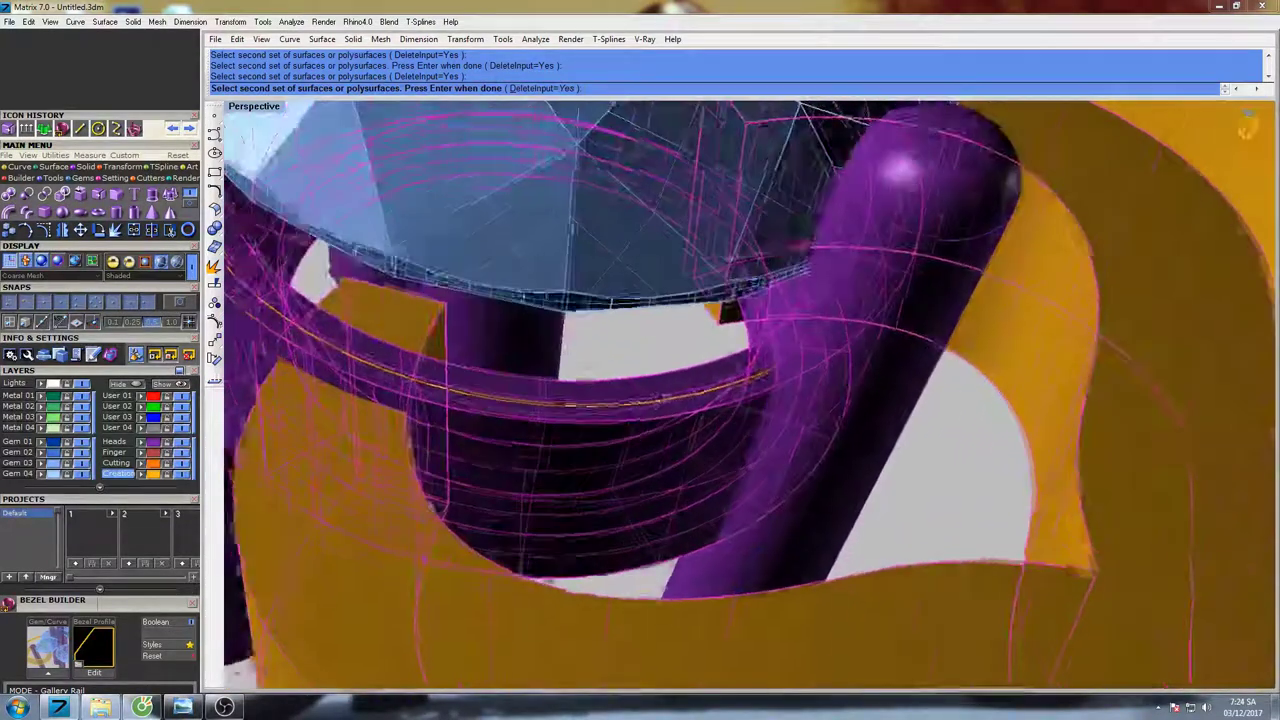
{"action": "right_click", "coordinate": [660, 397]}
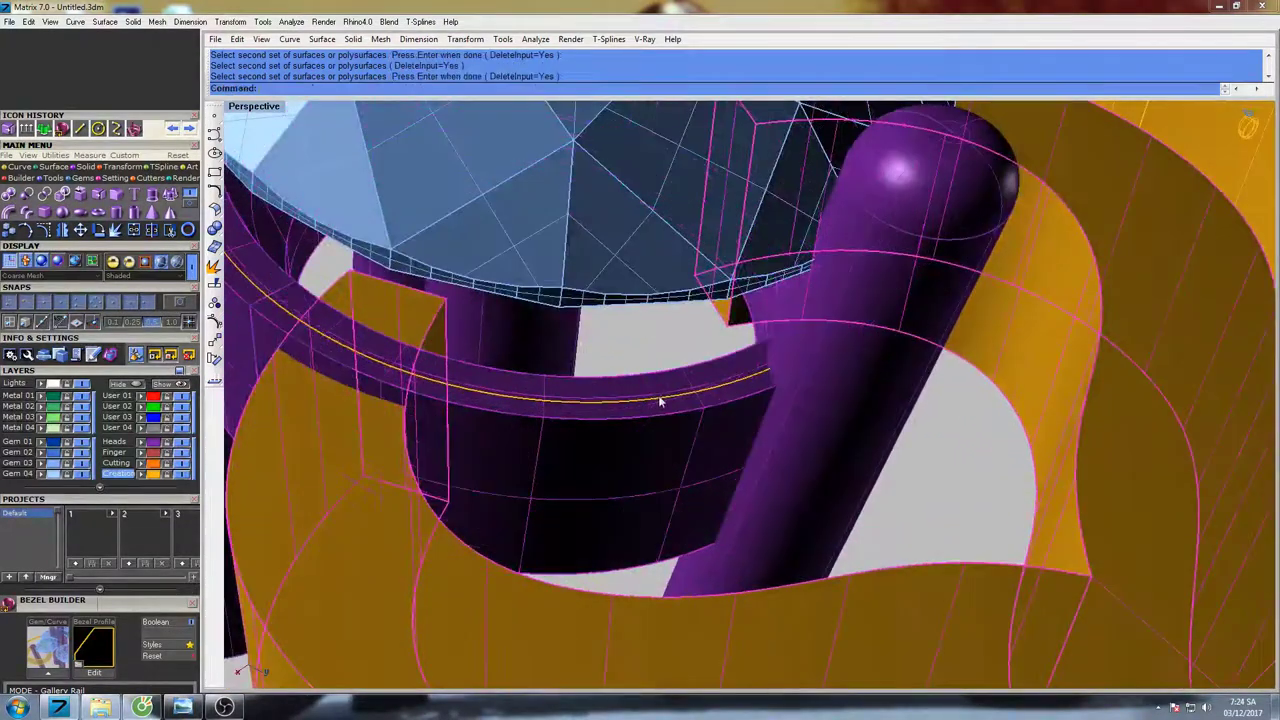
- Lock the purple bezel ring under the small gem
{"action": "left_click", "coordinate": [699, 448]}
{"action": "left_click", "coordinate": [709, 467]}
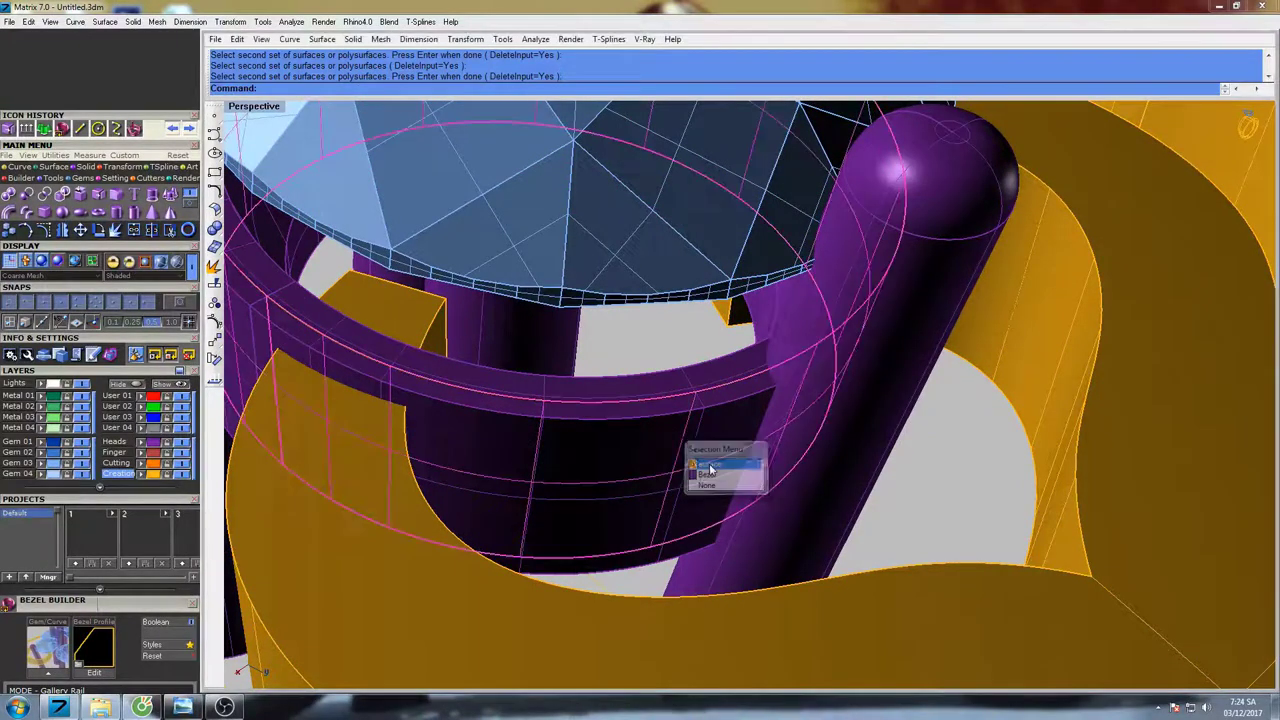
{"action": "left_click", "coordinate": [644, 380]}
{"action": "right_click_drag", "start_coordinate": [659, 378], "coordinate": [638, 378]}
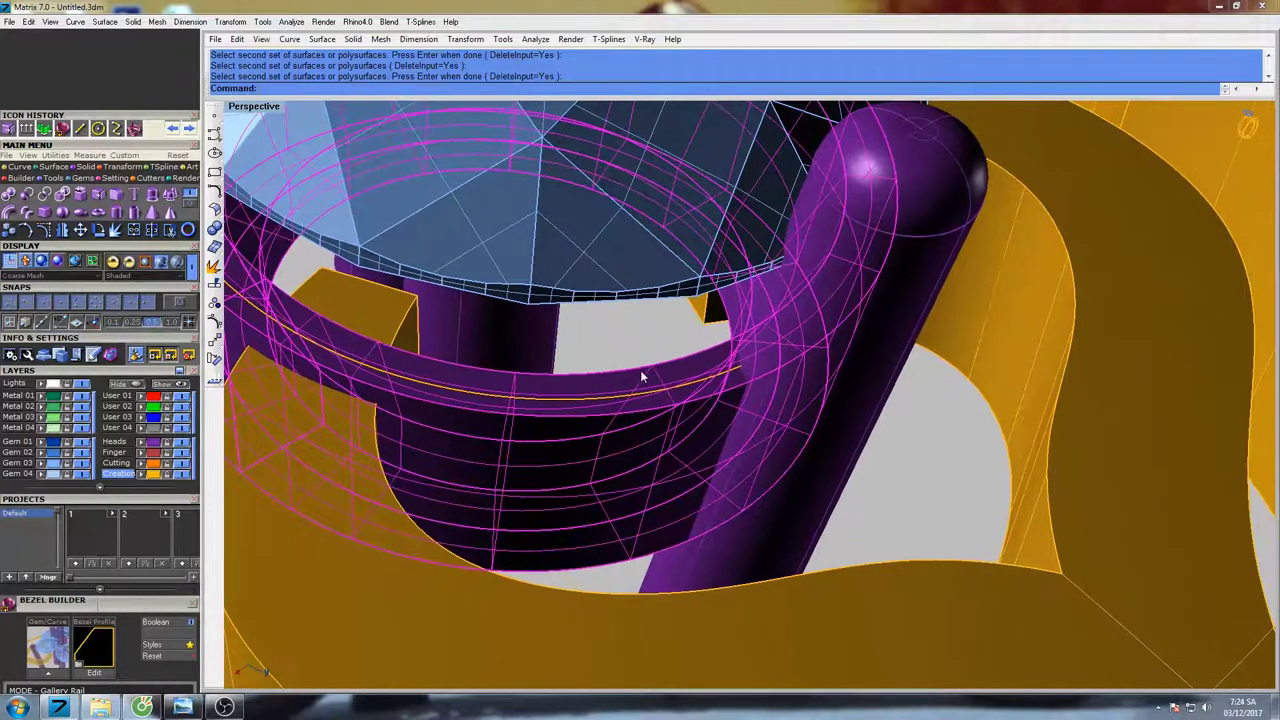
{"action": "type", "text": "lock"}
{"action": "key", "text": "Return"}
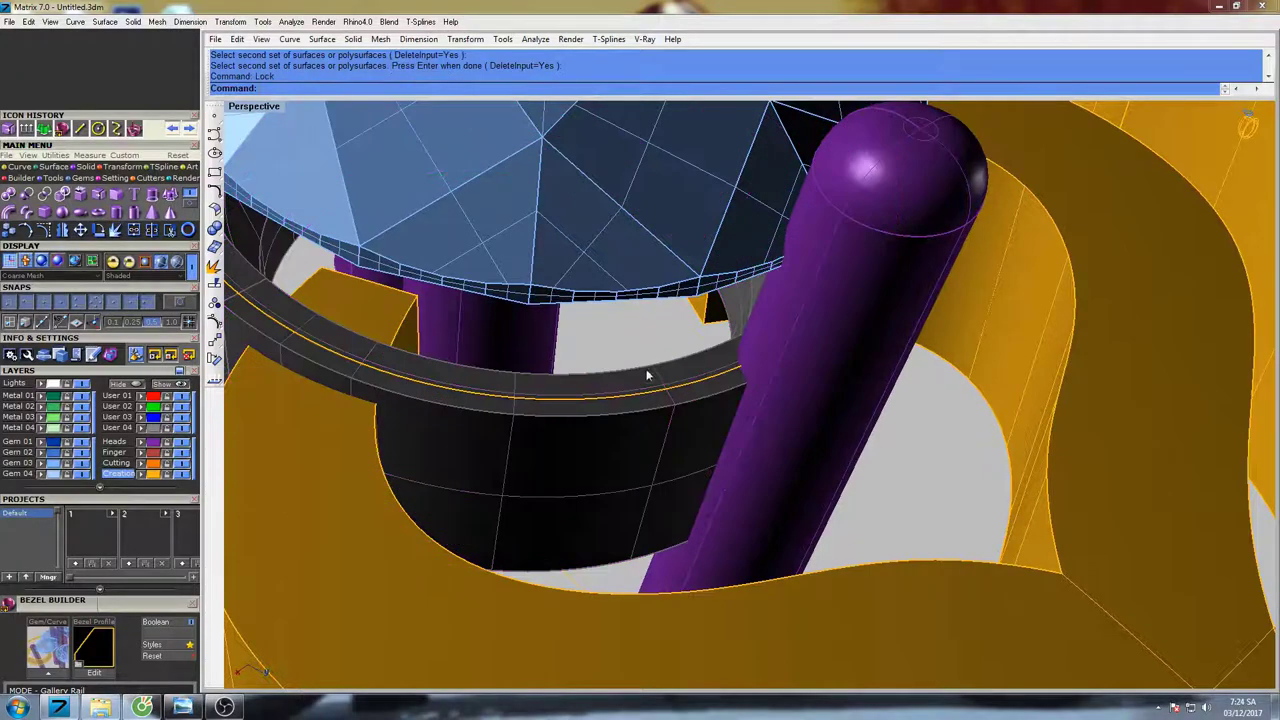
- Try to subtract the offset ring surface from the petal solid with Boolean Difference
{"action": "scroll", "coordinate": [632, 417], "scroll_direction": "down", "scroll_amount": 5}
{"action": "left_click", "coordinate": [744, 522]}
{"action": "right_click_drag", "start_coordinate": [744, 522], "coordinate": [707, 474], "text": "shift"}
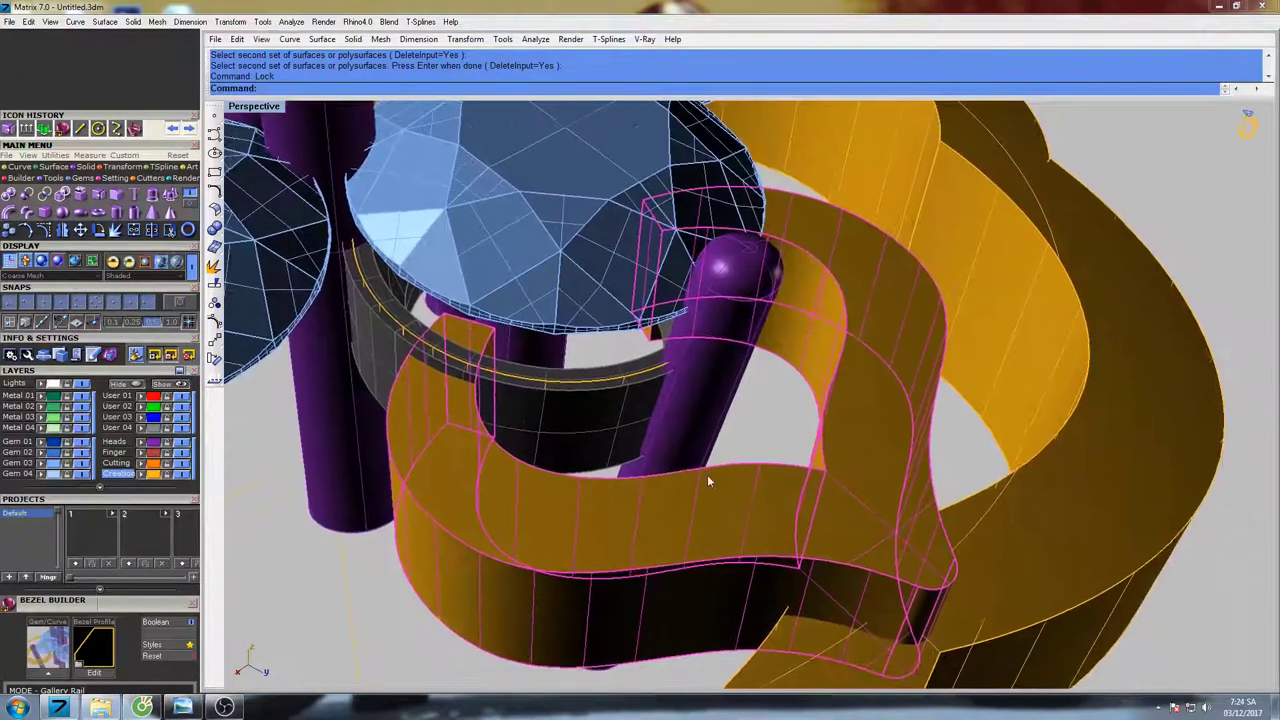
{"action": "type", "text": "boo"}
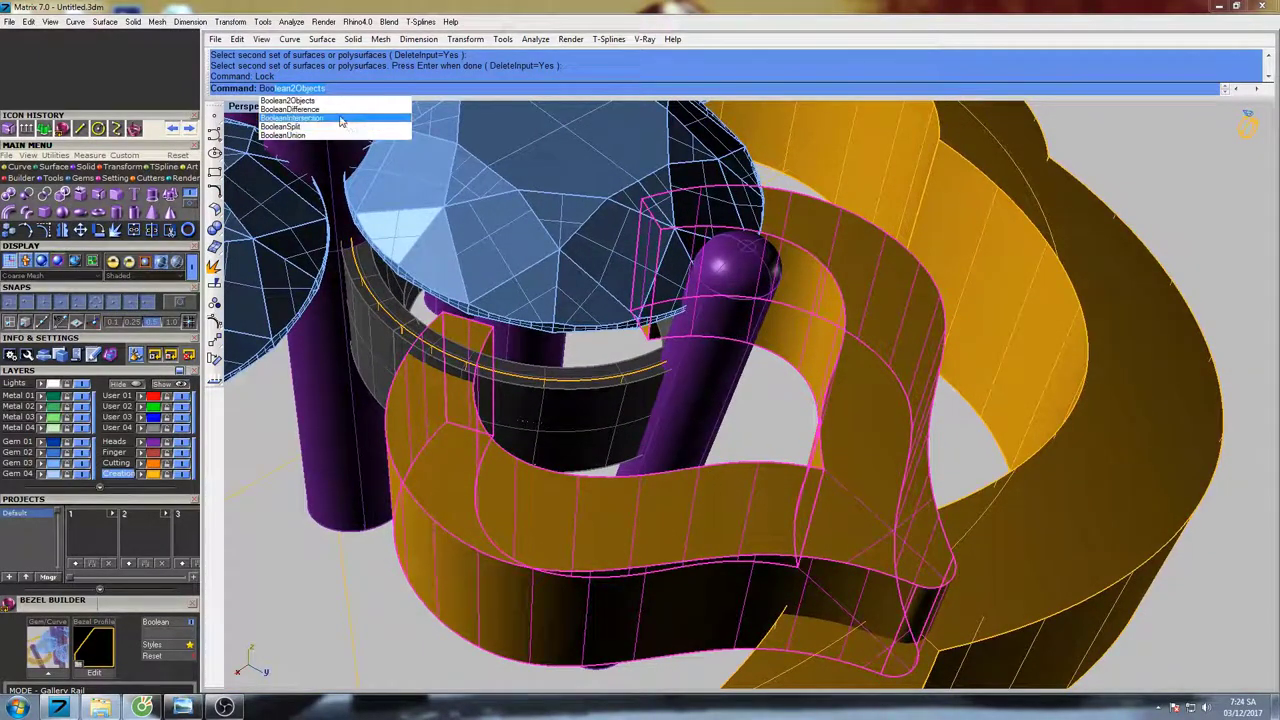
{"action": "left_click", "coordinate": [333, 112]}
{"action": "left_click", "coordinate": [577, 381]}
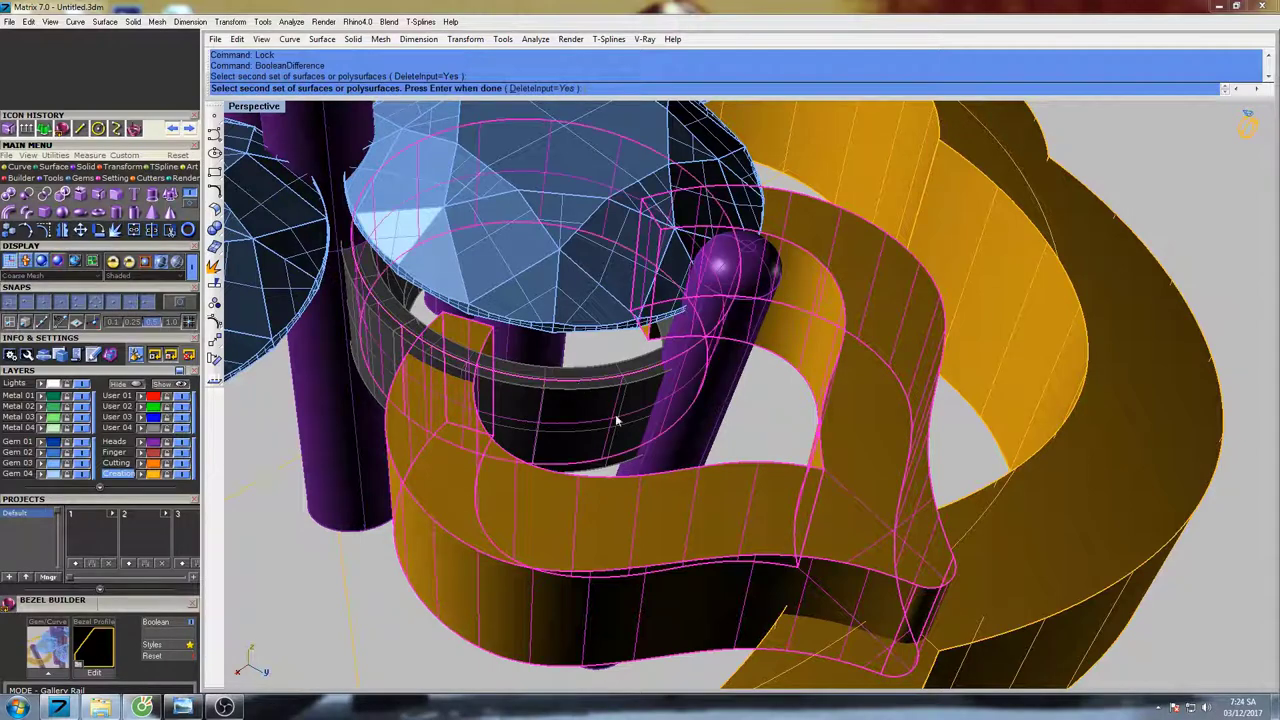
{"action": "key", "text": "Return"}
- Check the petal solid for naked edges and close the edge analysis
{"action": "right_click_drag", "start_coordinate": [642, 429], "coordinate": [706, 521]}
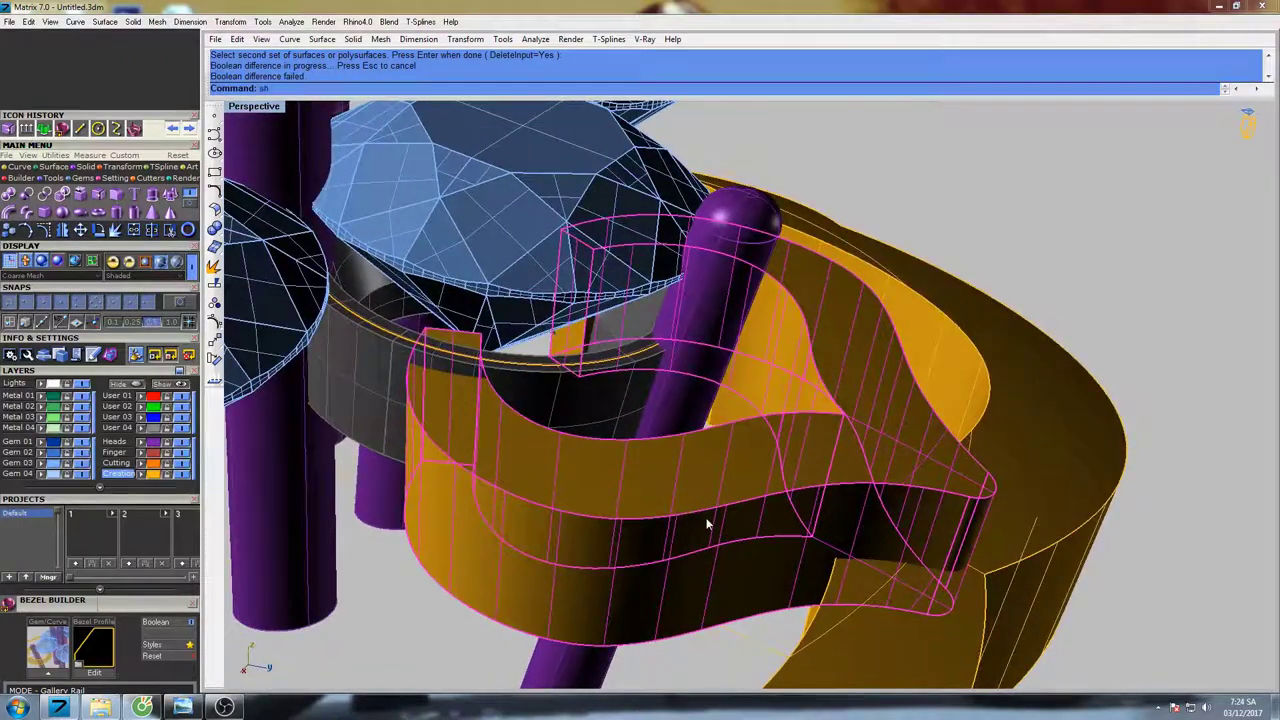
{"action": "type", "text": "sh"}
{"action": "key", "text": "Return"}
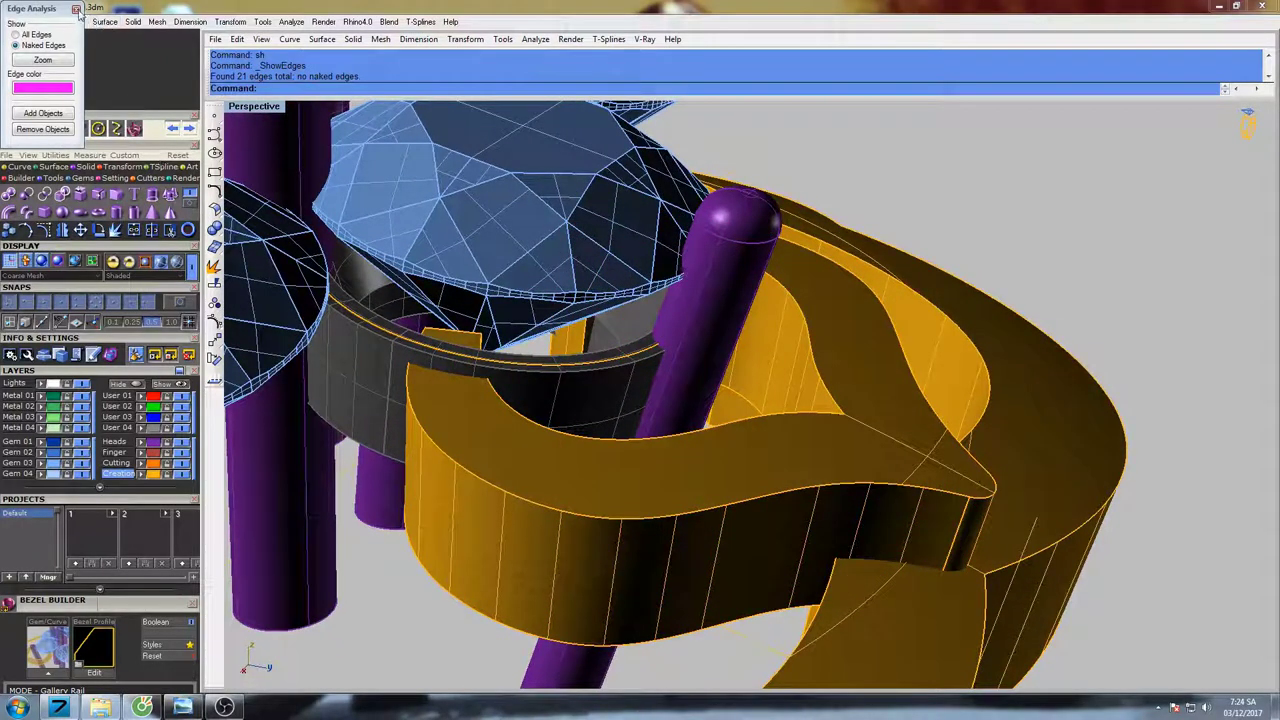
{"action": "left_click", "coordinate": [76, 9]}
- Extend the lower edge of the offset ring surface smoothly by a factor of 1.000
{"action": "right_click_drag", "start_coordinate": [569, 458], "coordinate": [590, 302]}
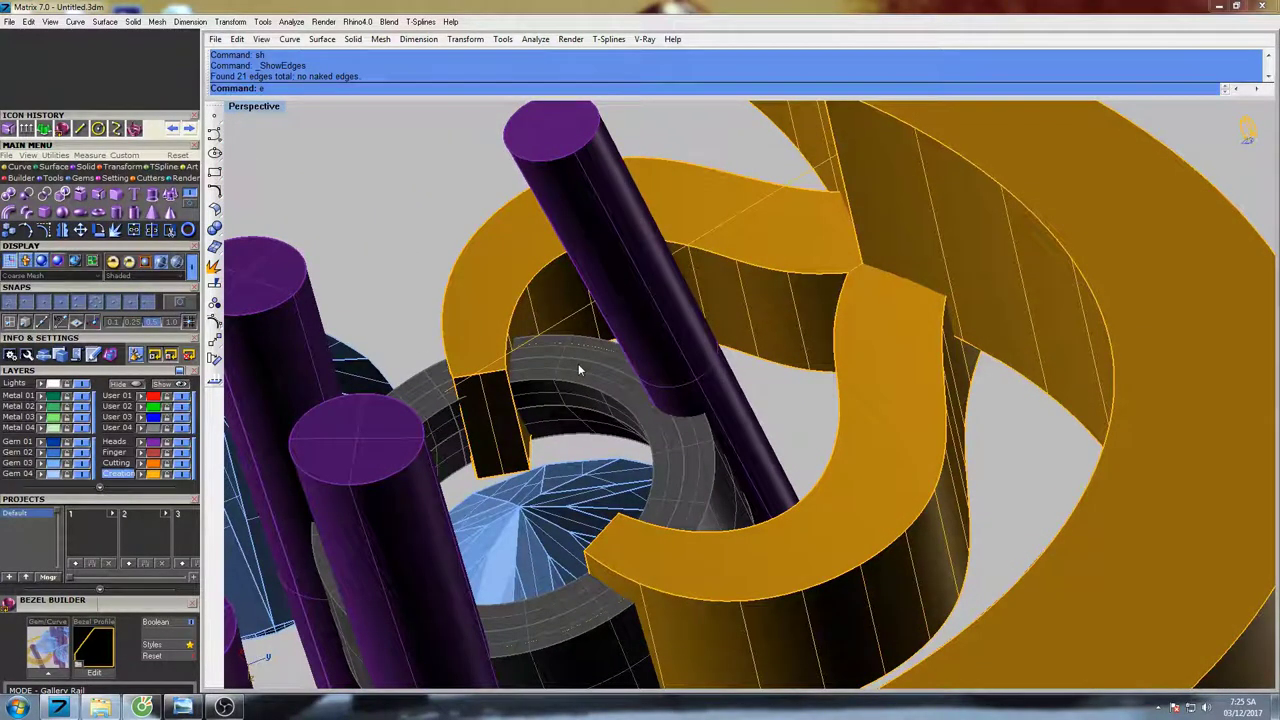
{"action": "type", "text": "xt"}
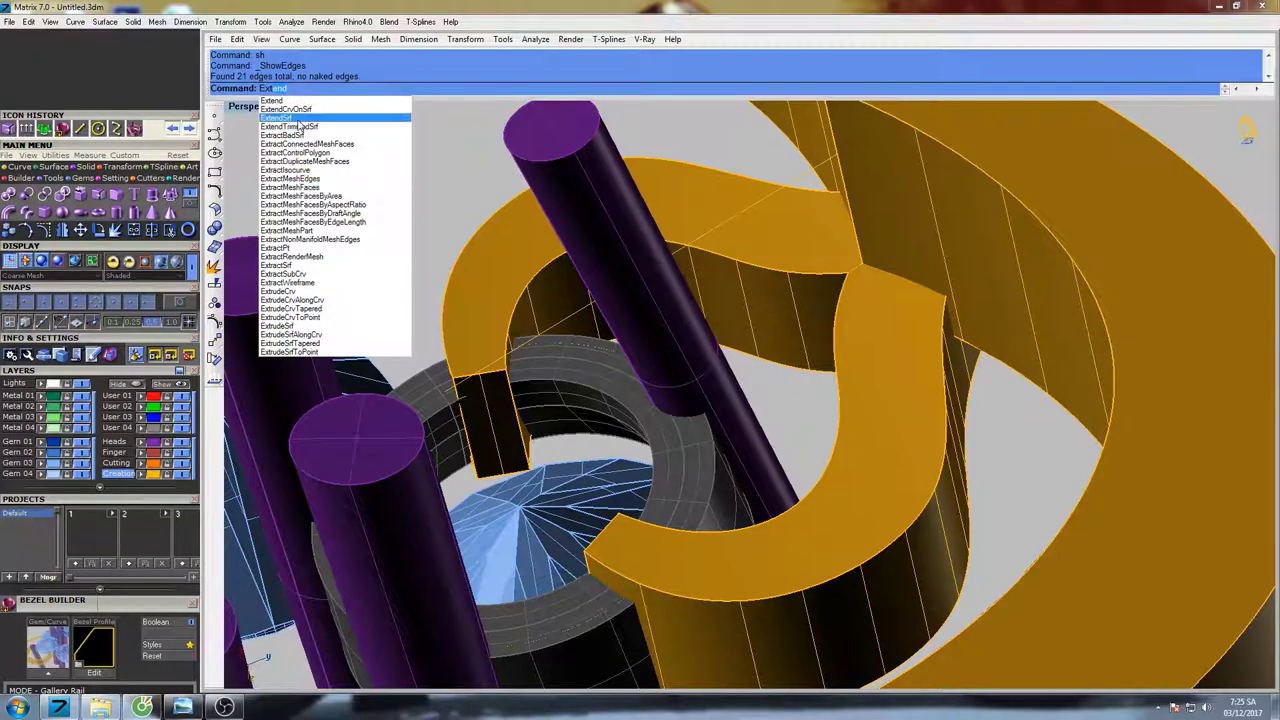
{"action": "left_click", "coordinate": [298, 120]}
{"action": "left_click", "coordinate": [594, 345]}
{"action": "right_click", "coordinate": [593, 346]}
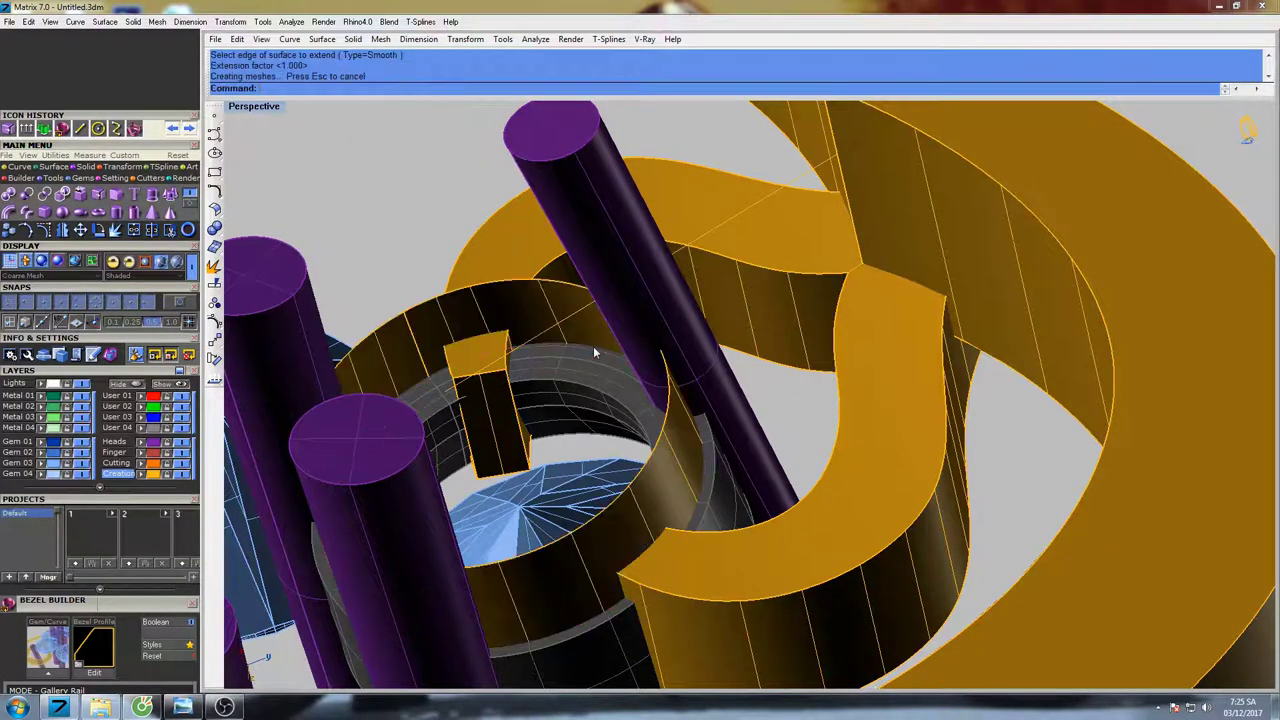
- Cut the petal solid with the extended ring surface using a Boolean operation
{"action": "scroll", "coordinate": [593, 346], "scroll_direction": "down", "scroll_amount": 6}
{"action": "right_click_drag", "start_coordinate": [607, 282], "coordinate": [563, 334]}
{"action": "left_click", "coordinate": [594, 334]}
{"action": "type", "text": "bo"}
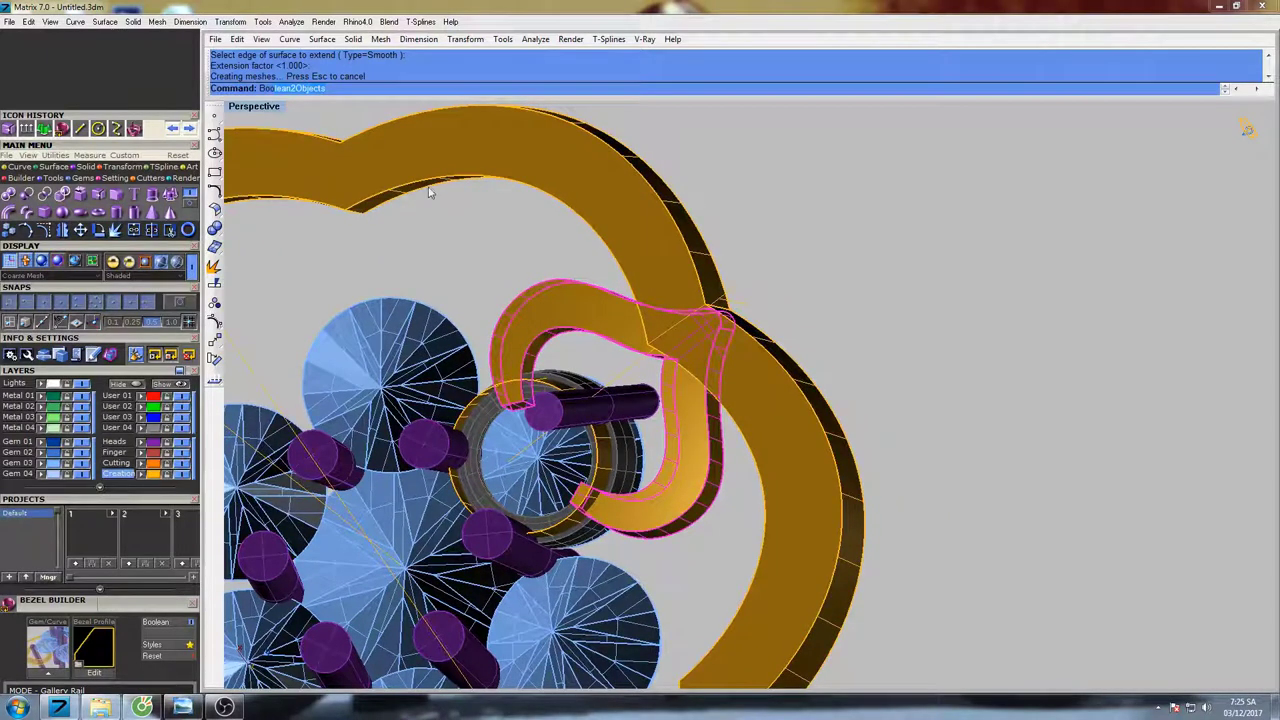